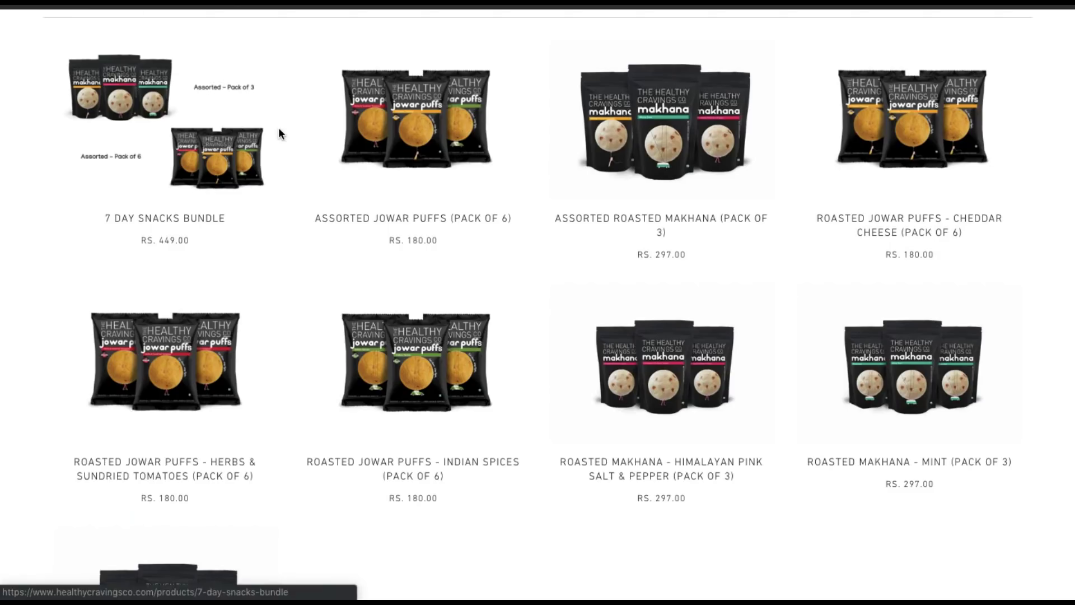
Examine the snack products and prices on the store's Products page and switch to the Product Feed for Facebook spreadsheet.
scroll(279, 130, "up", 2)
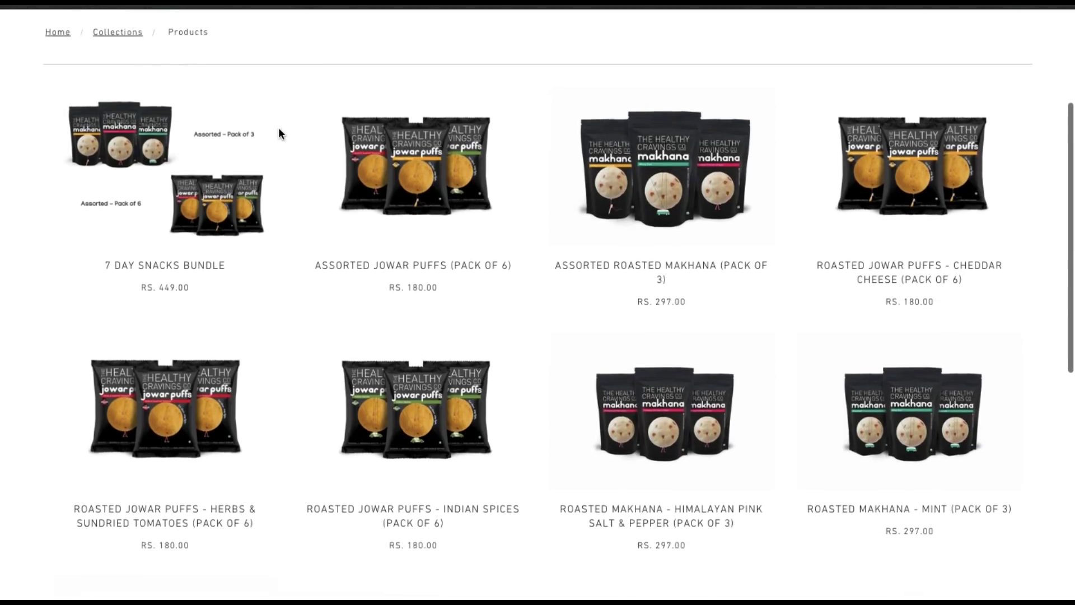
scroll(279, 133, "down", 1)
scroll(280, 133, "down", 2)
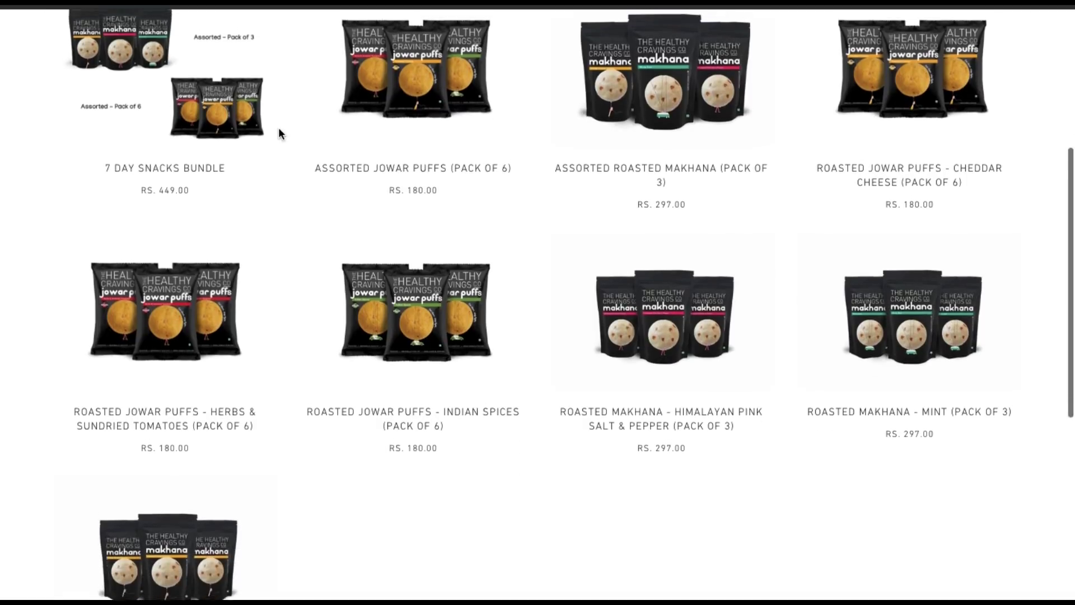
scroll(279, 130, "up", 1)
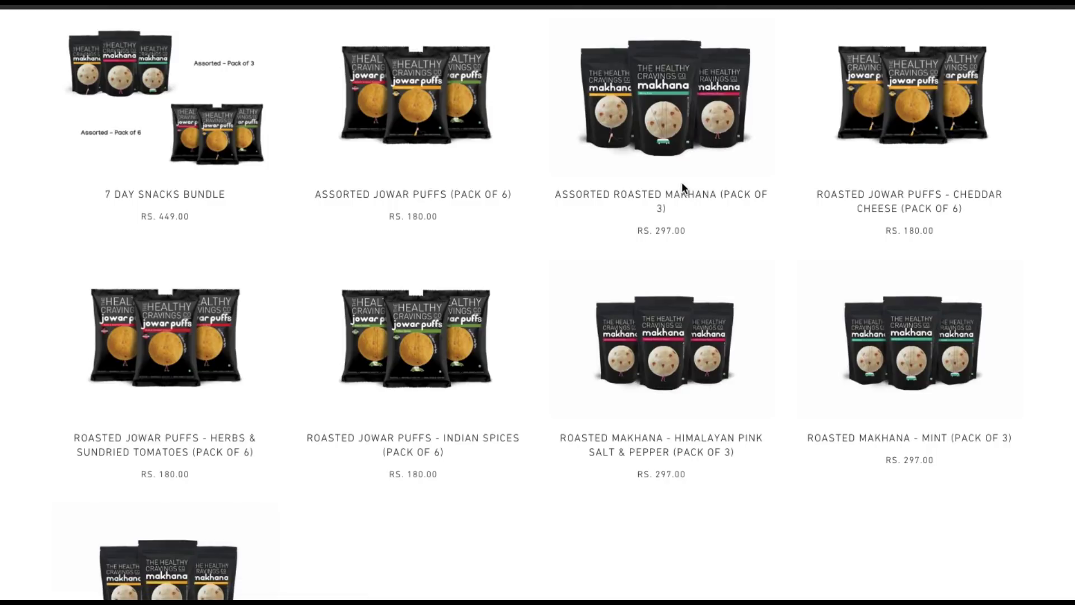
scroll(482, 204, "up", 4)
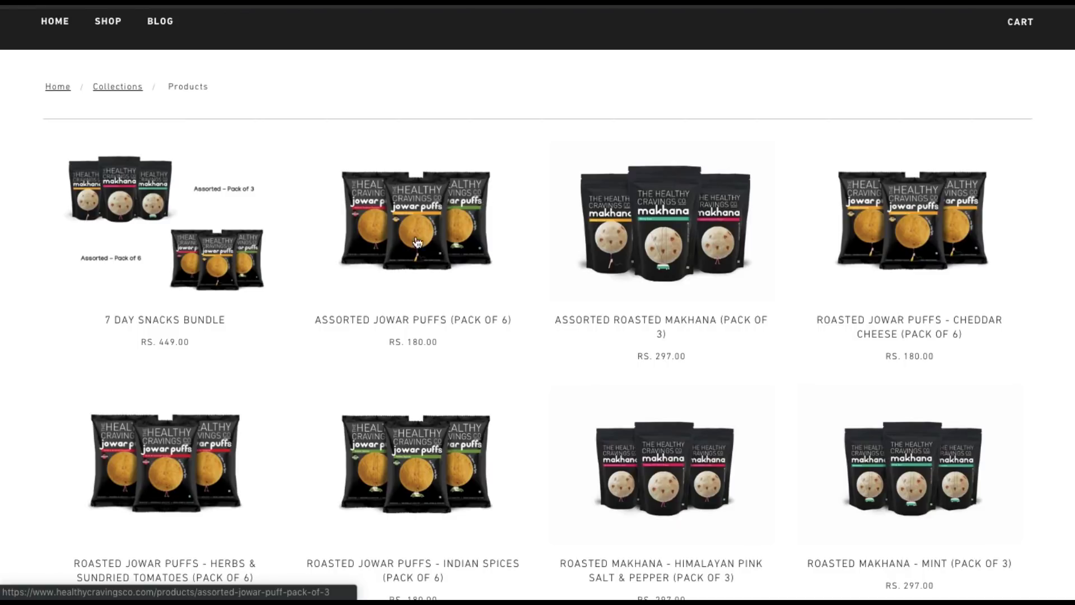
scroll(454, 222, "down", 4)
left_click(429, 161)
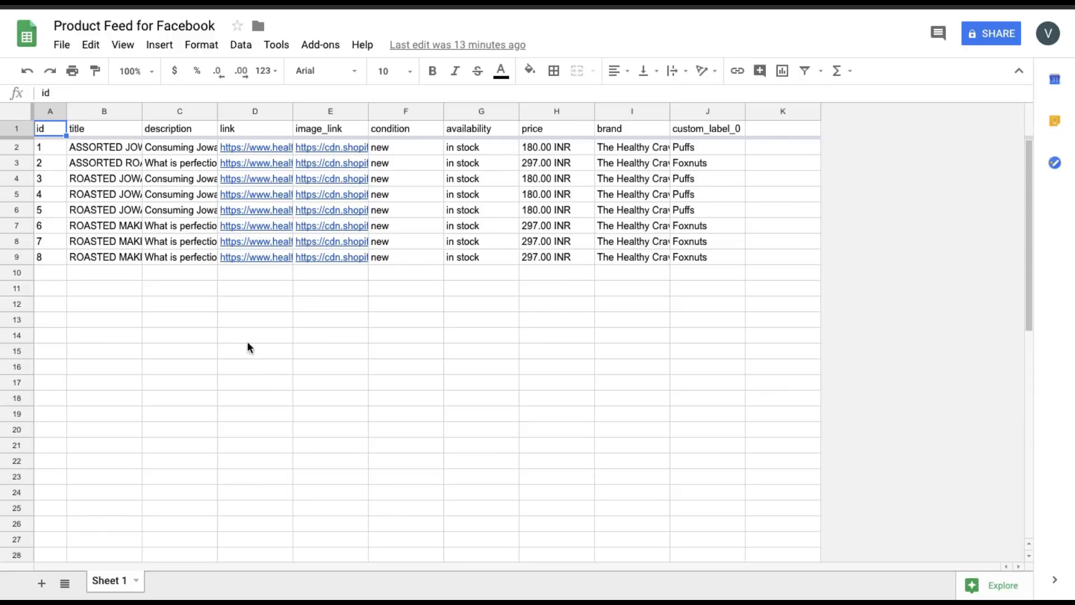
mouse_move(247, 146)
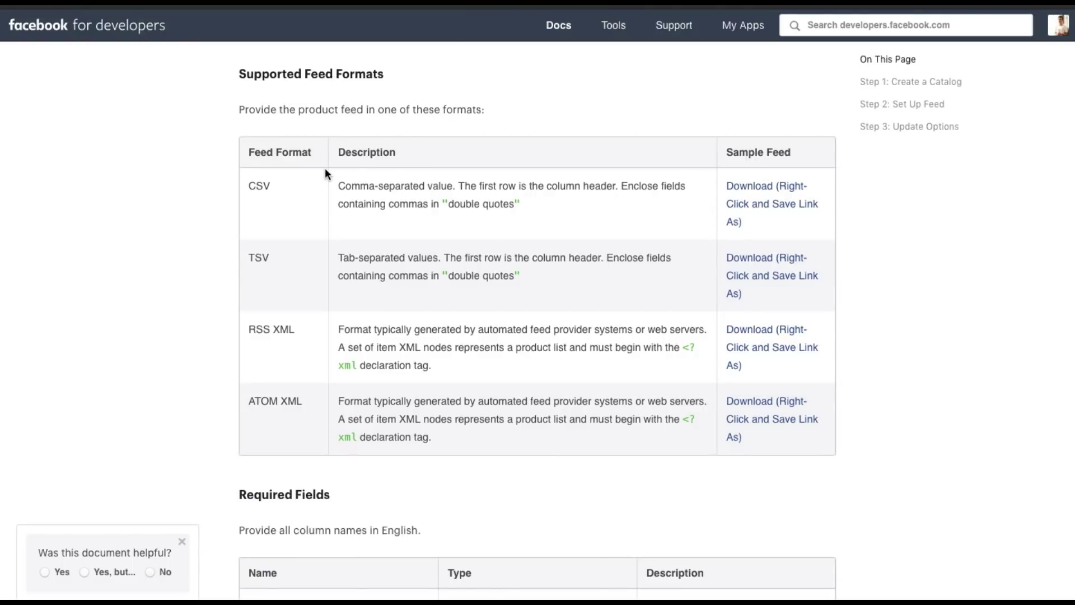
Examine the supported feed formats and the required product feed fields in the Facebook for Developers documentation.
scroll(325, 170, "up", 2)
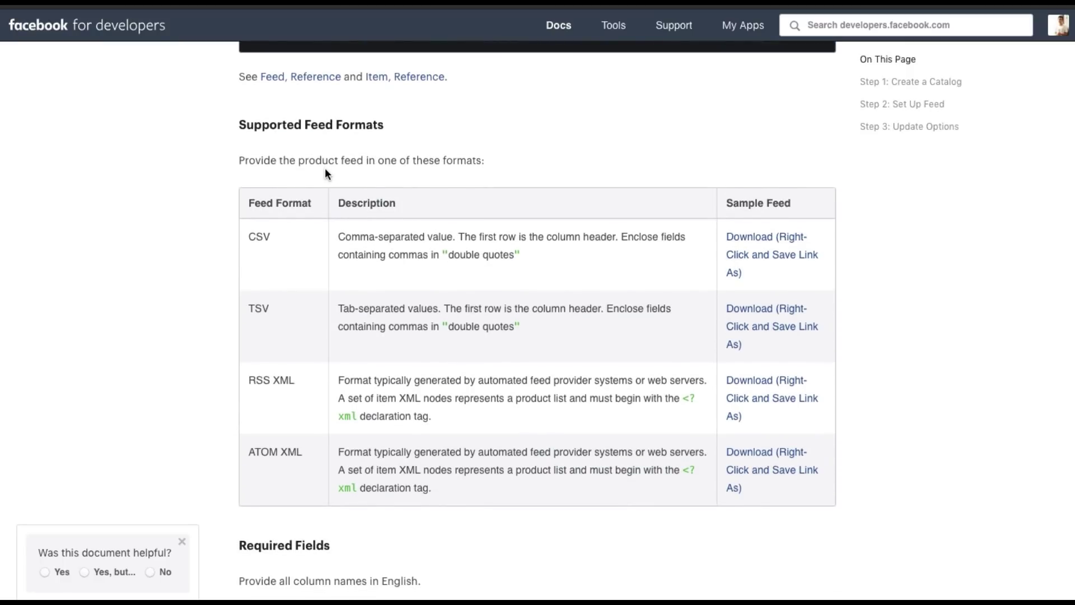
scroll(299, 206, "down", 1)
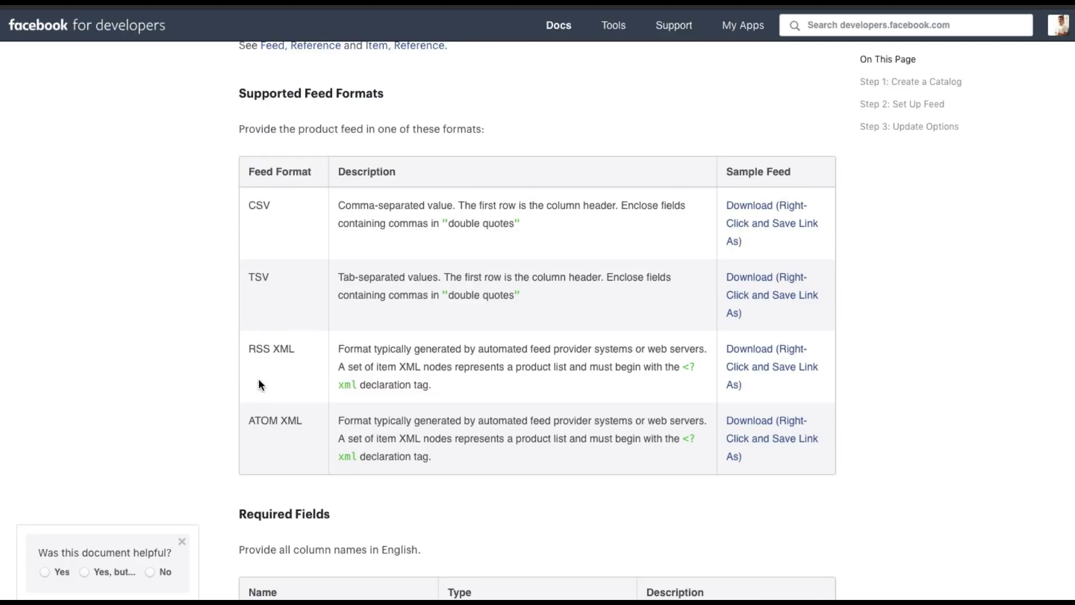
scroll(258, 380, "down", 10)
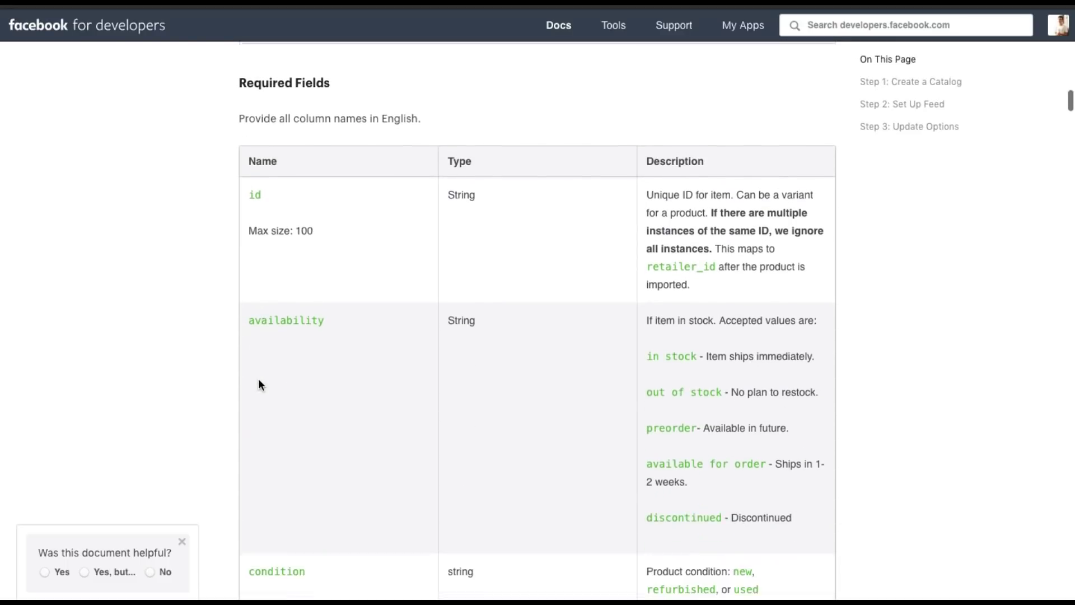
scroll(257, 247, "down", 1)
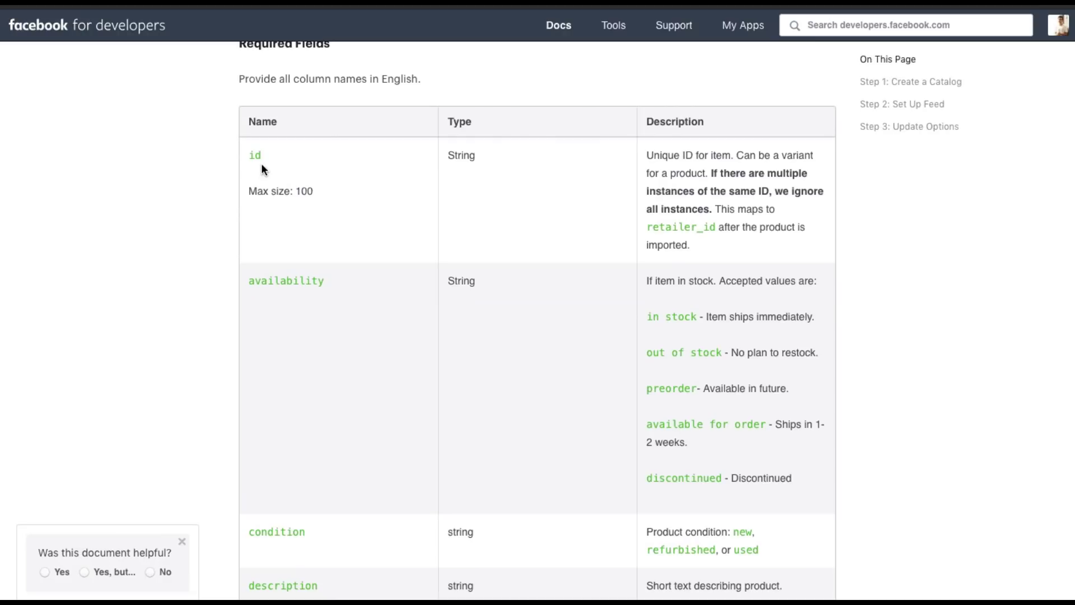
scroll(277, 283, "down", 5)
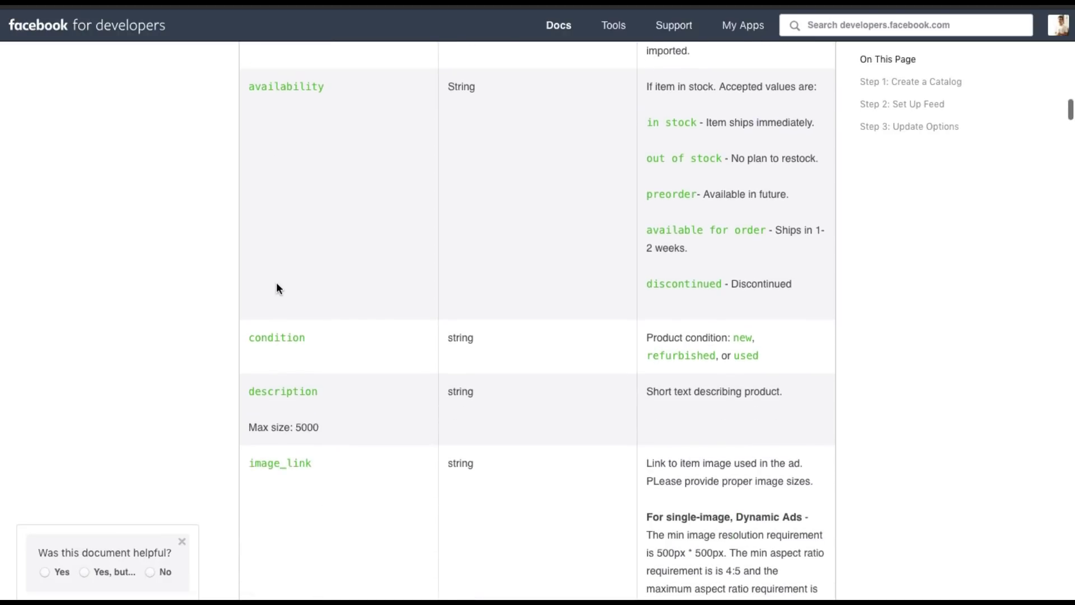
scroll(277, 336, "down", 4)
scroll(302, 353, "down", 6)
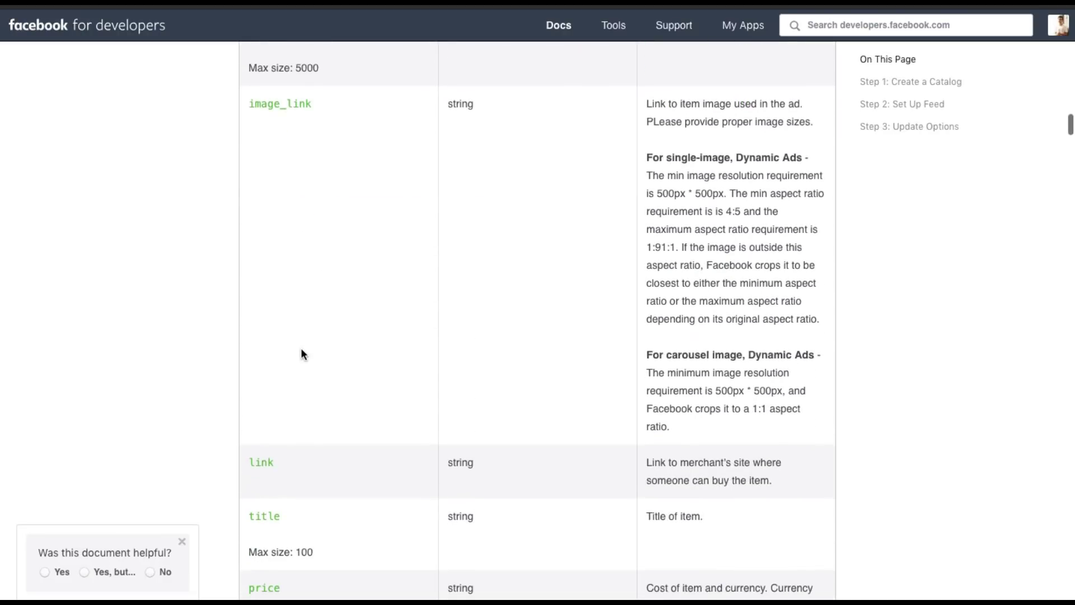
scroll(301, 353, "down", 3)
scroll(272, 324, "down", 4)
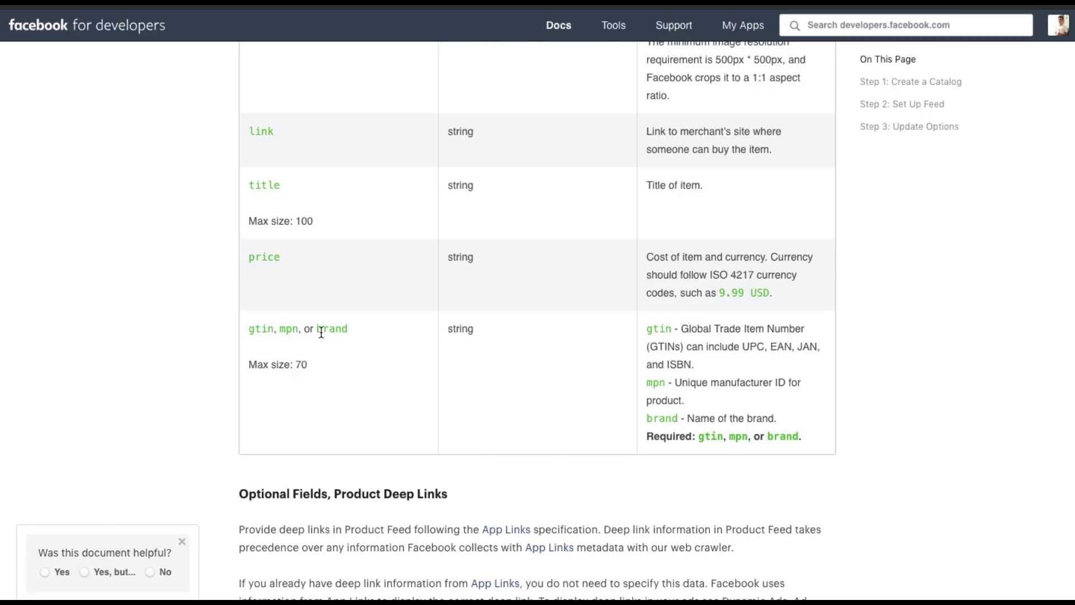
Examine the optional deep link fields and the other optional product fields, including the custom labels, in the feed documentation.
scroll(321, 332, "down", 9)
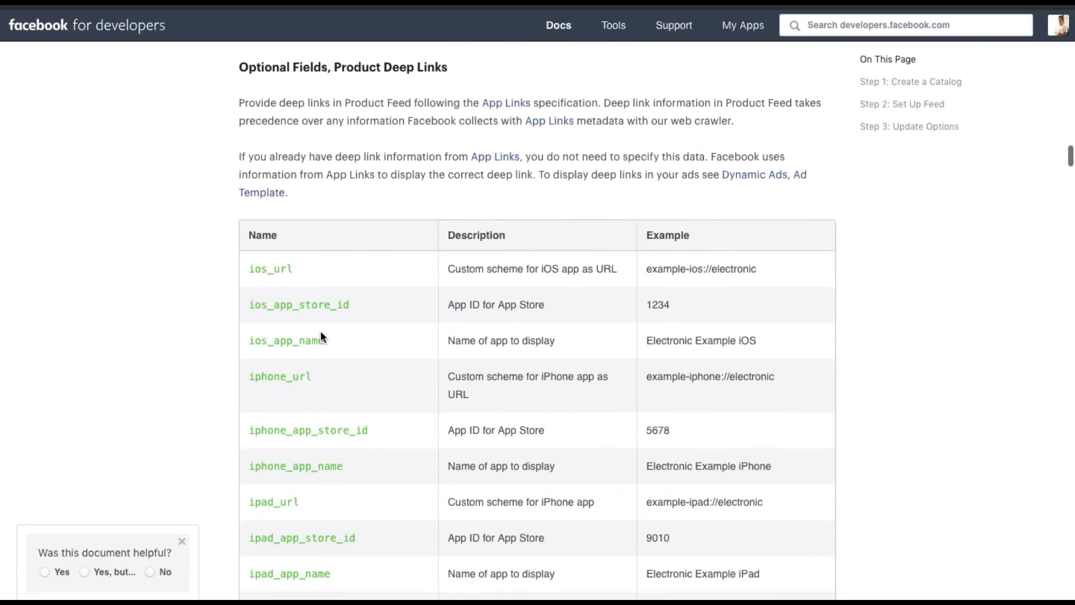
scroll(298, 252, "down", 6)
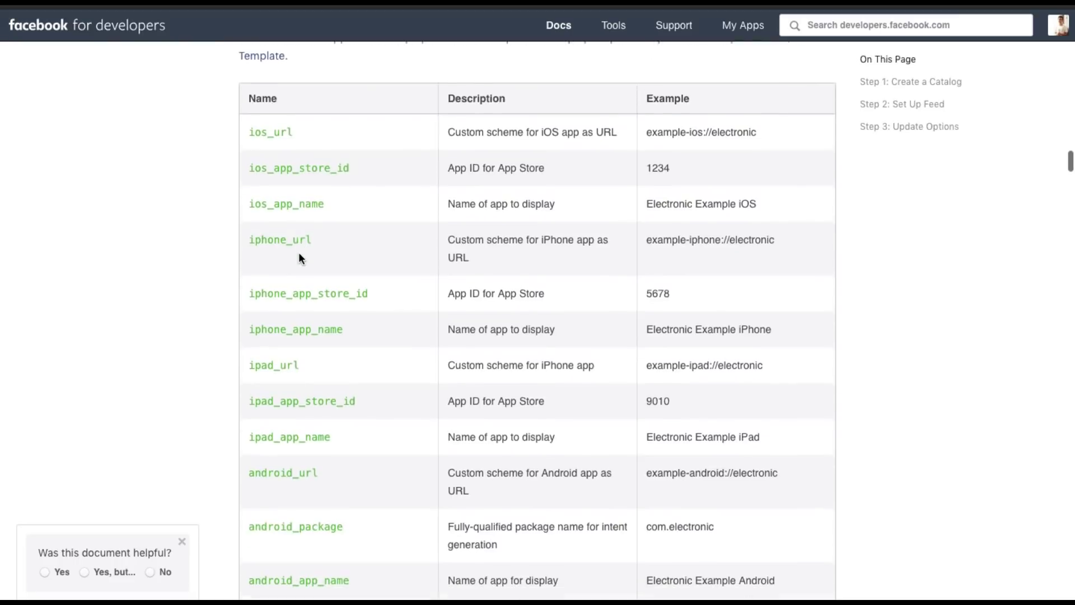
scroll(300, 253, "down", 6)
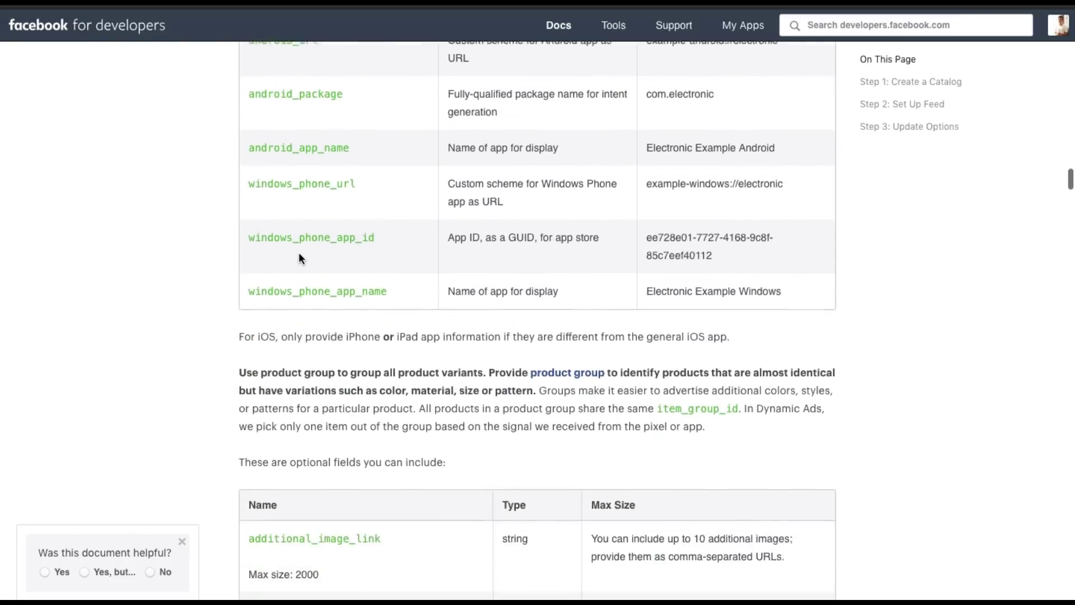
scroll(299, 238, "down", 6)
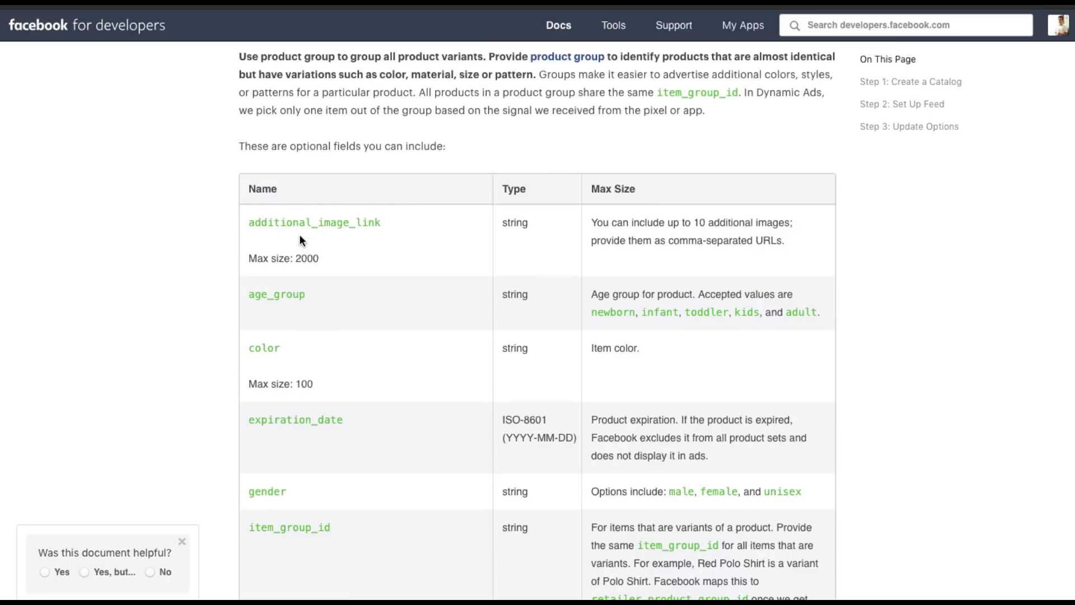
scroll(300, 240, "down", 1)
scroll(300, 240, "down", 2)
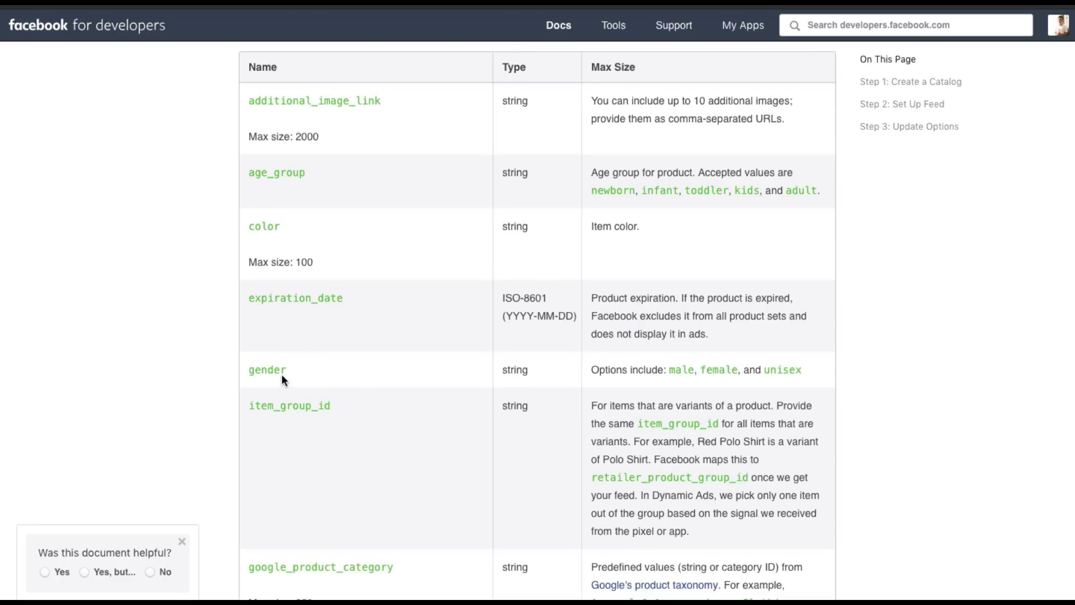
scroll(282, 379, "down", 5)
scroll(281, 374, "down", 3)
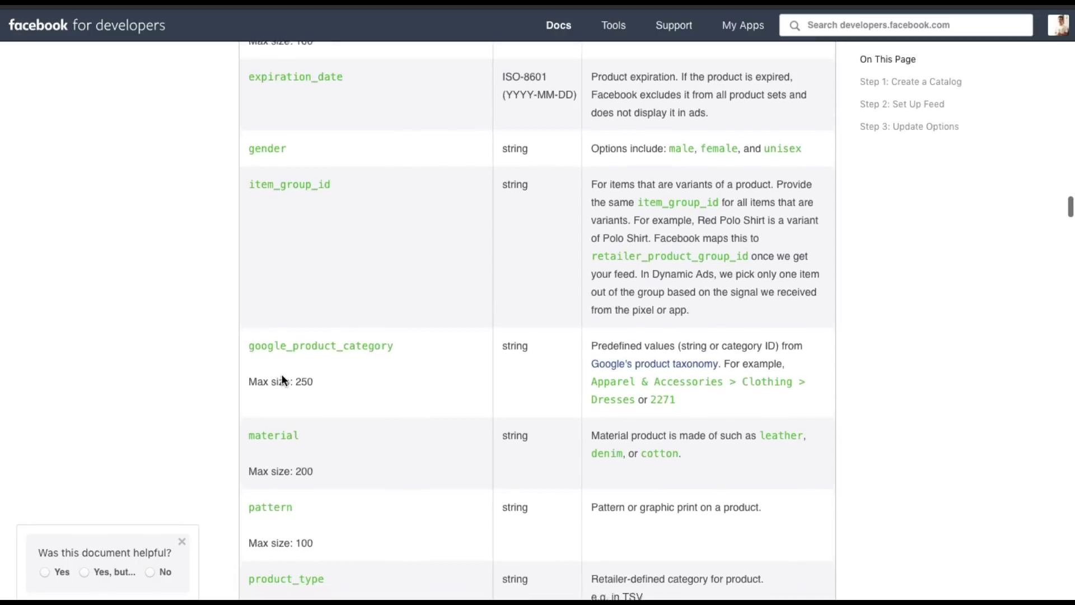
scroll(276, 424, "down", 5)
scroll(273, 426, "down", 14)
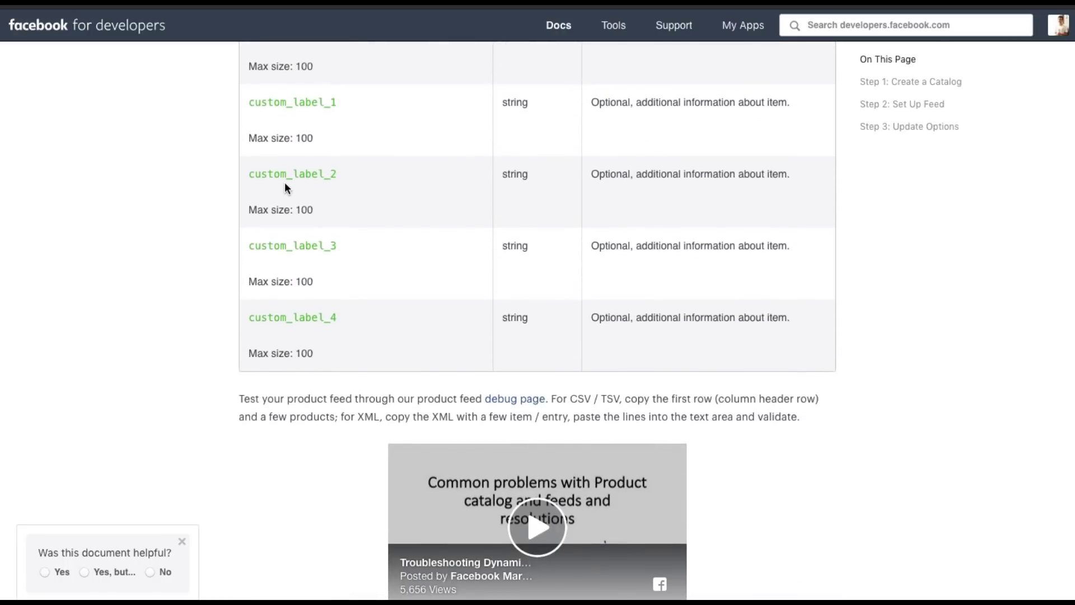
scroll(297, 133, "up", 3)
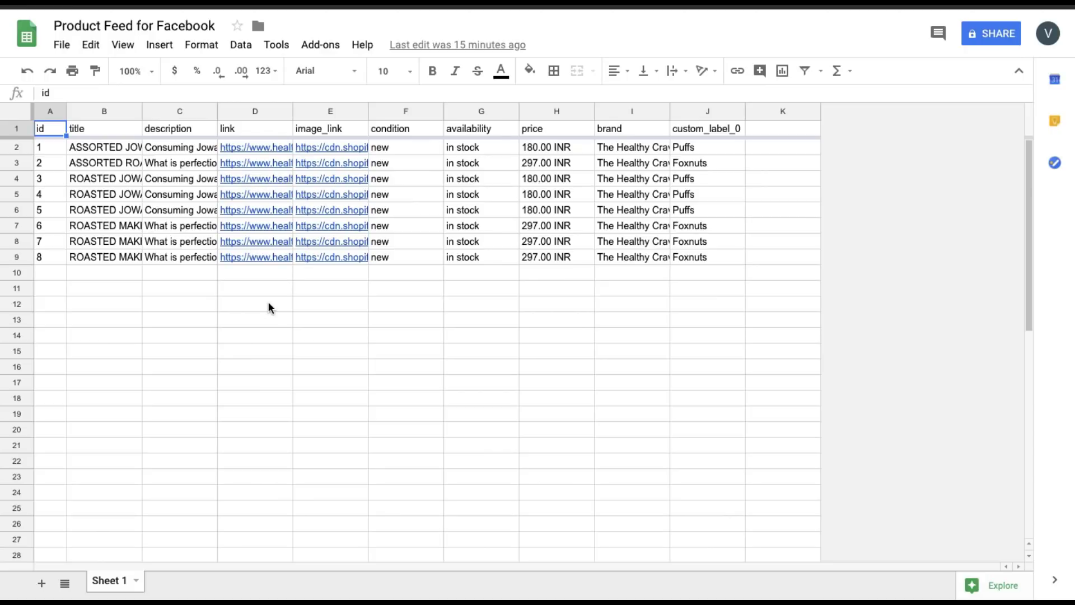
In the Product Feed for Facebook spreadsheet, publish Sheet 1 to the web as a comma-separated values (.csv) link.
left_click(69, 49)
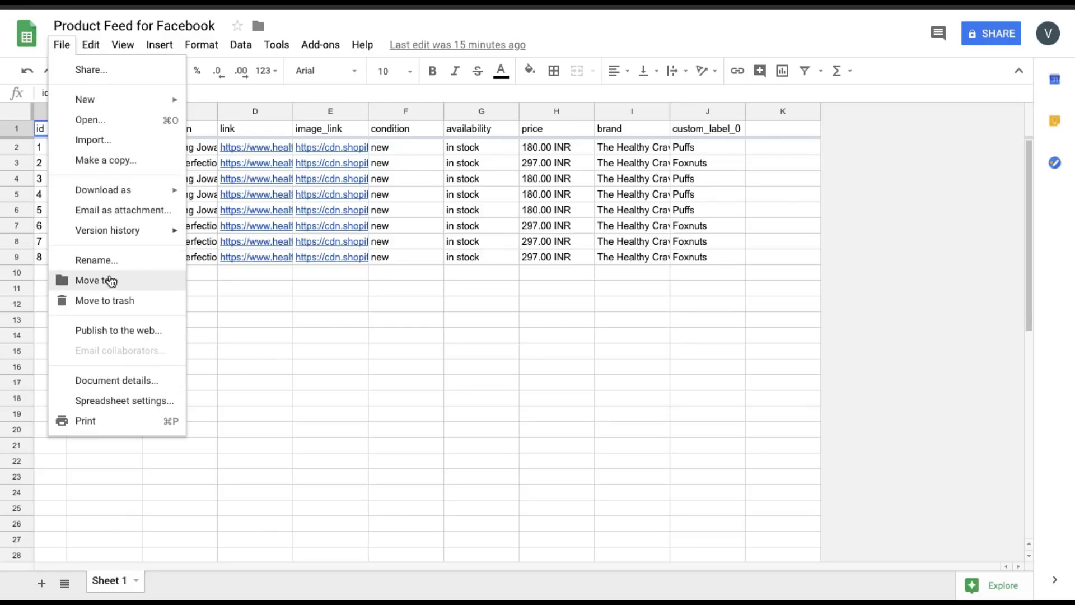
left_click(119, 329)
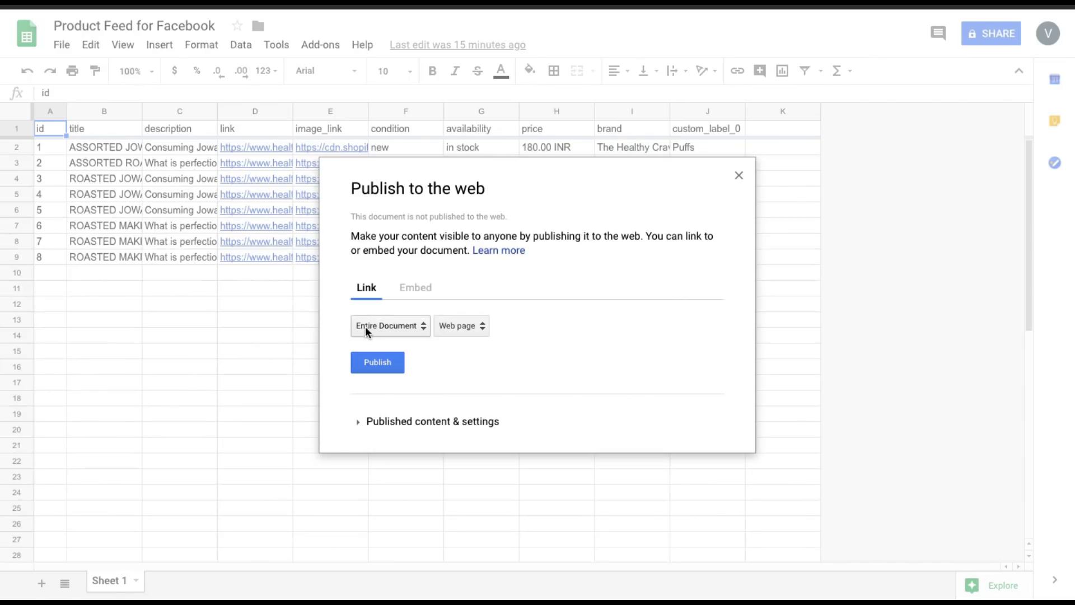
left_click(371, 325)
left_click(374, 355)
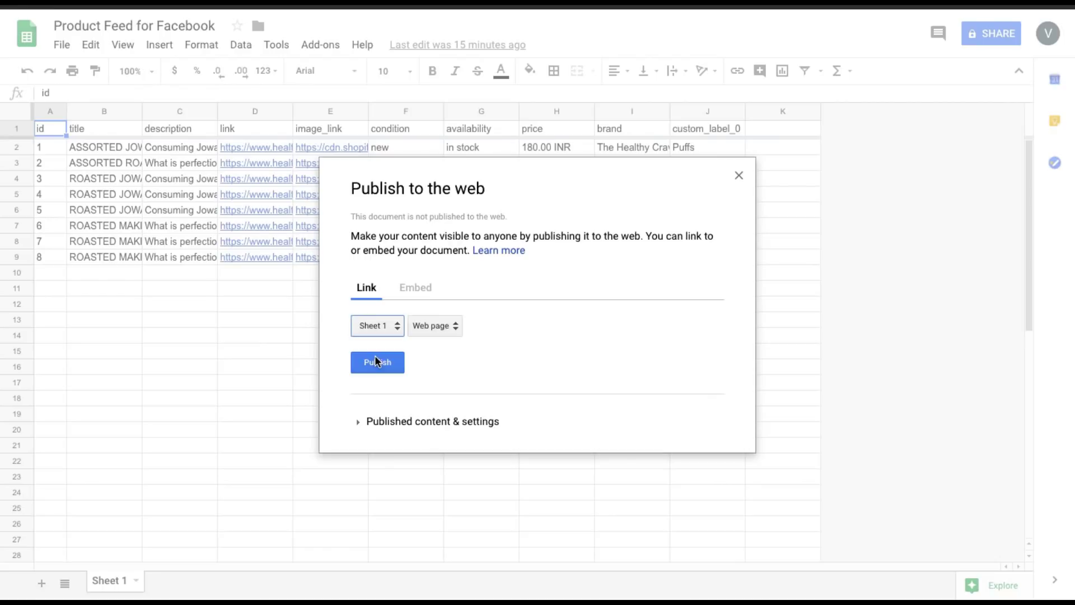
left_click(432, 339)
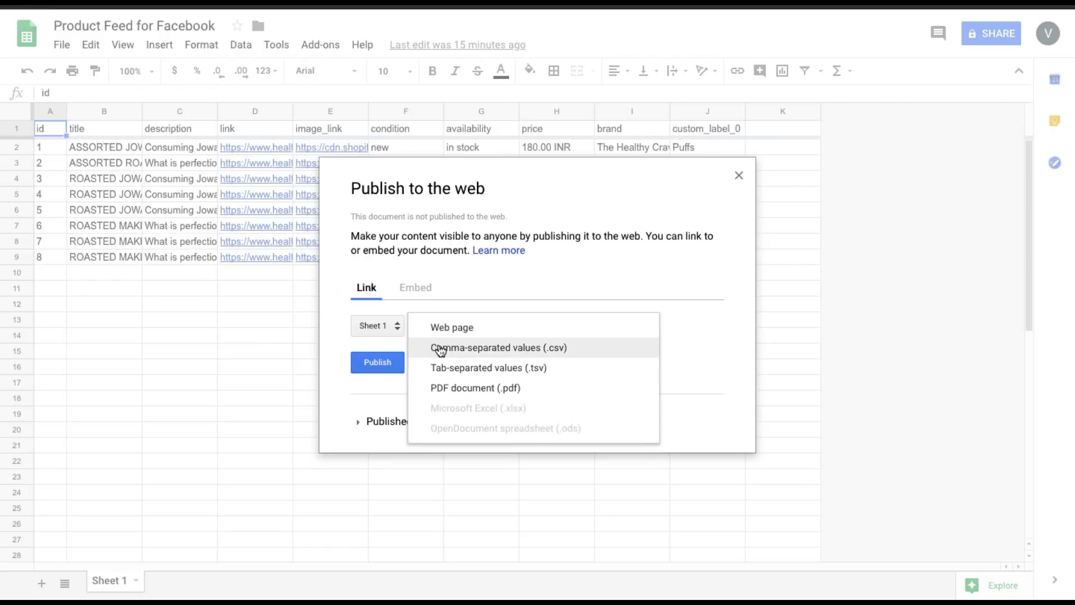
left_click(437, 347)
left_click(392, 364)
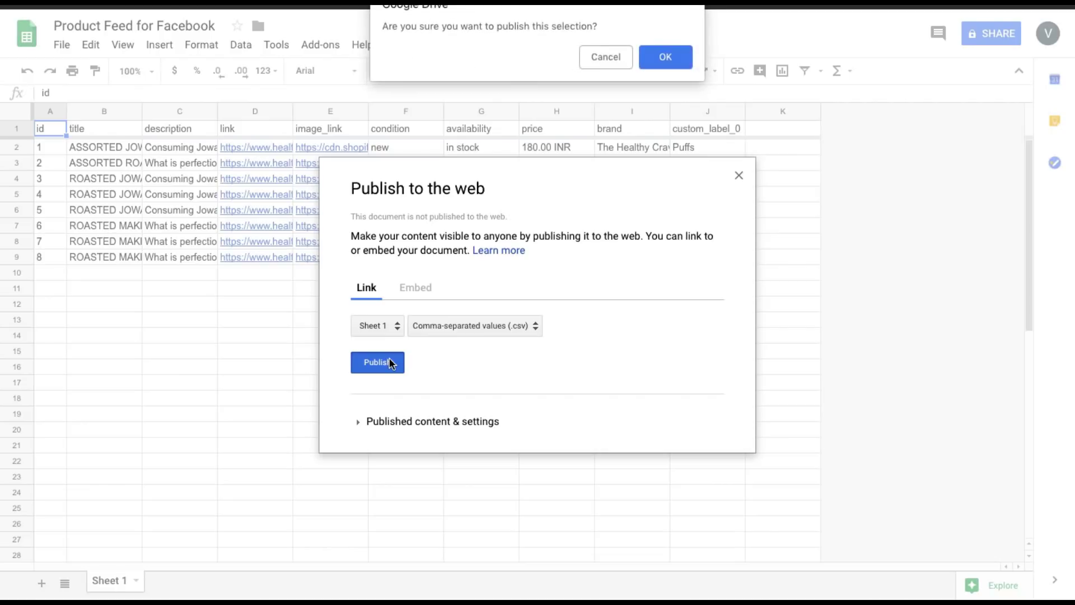
left_click(654, 56)
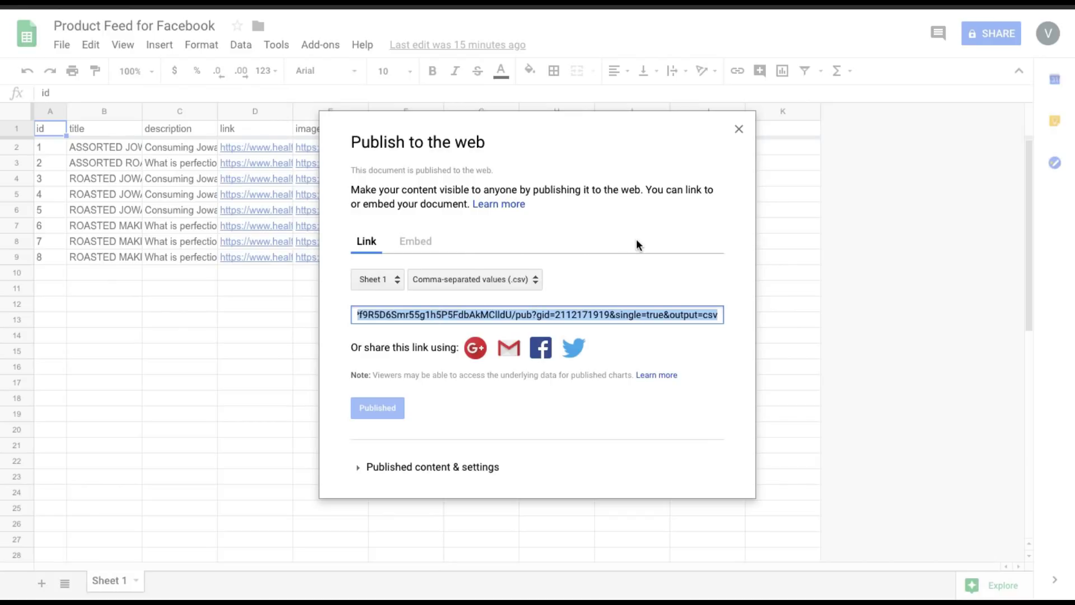
left_click(620, 266)
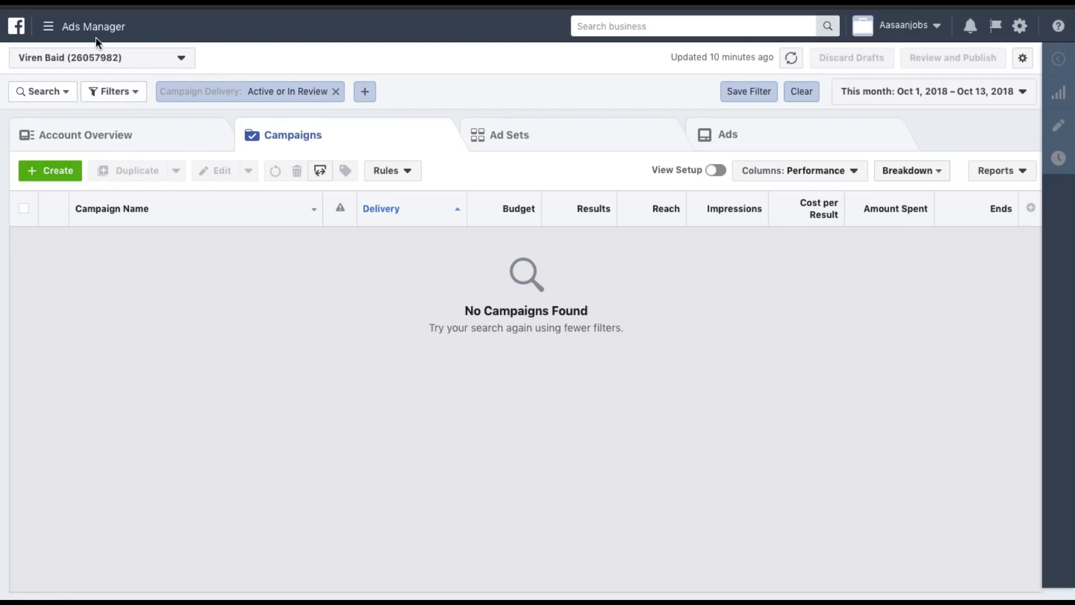
From Facebook Ads Manager, go to the Catalogs area and start a new catalog with the E-commerce category for products.
left_click(83, 28)
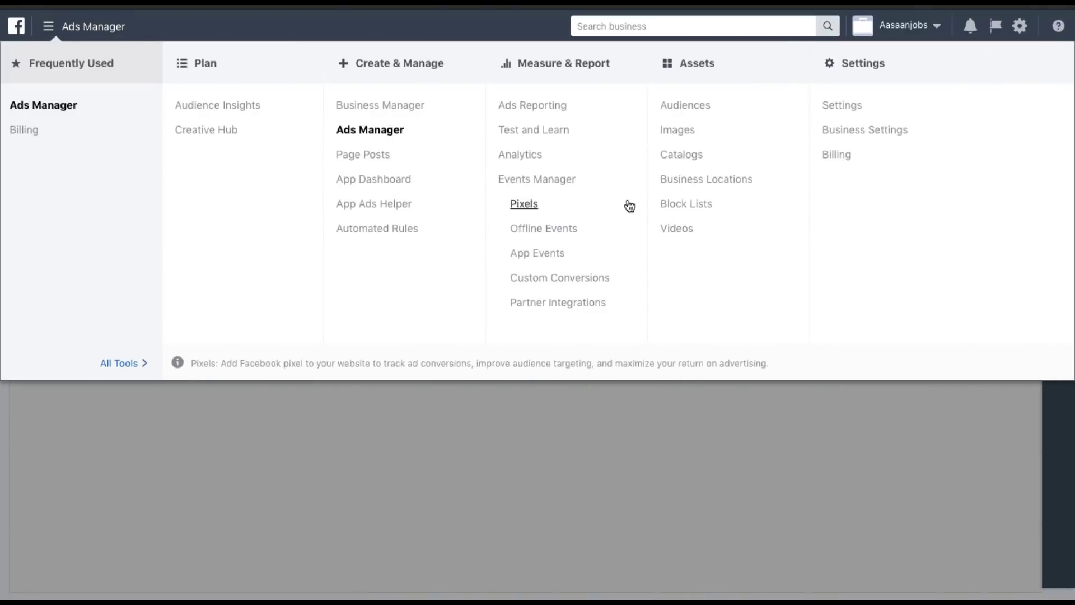
left_click(683, 152)
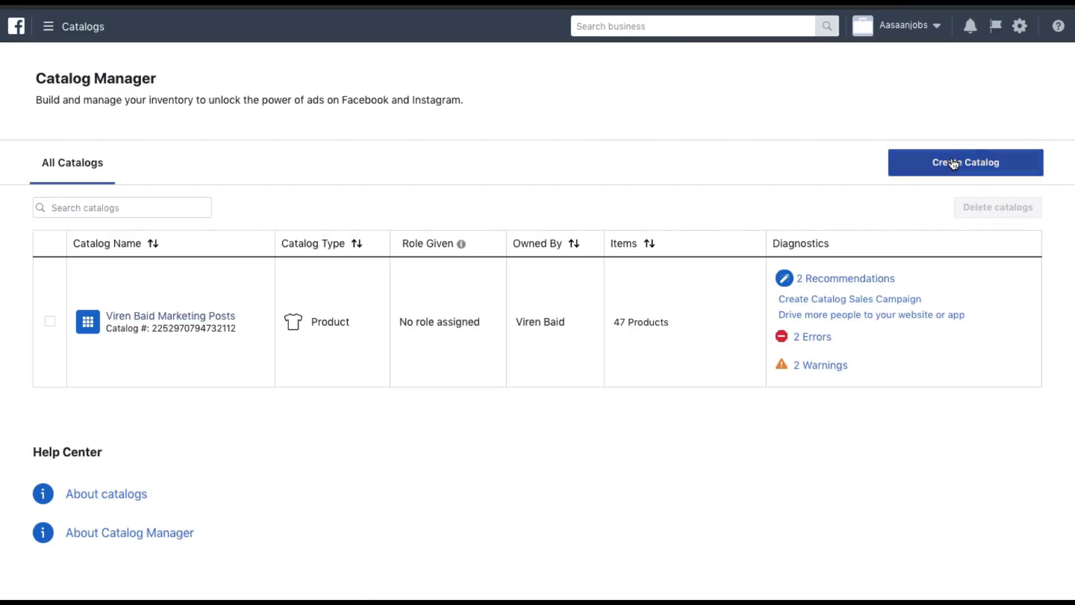
left_click(953, 162)
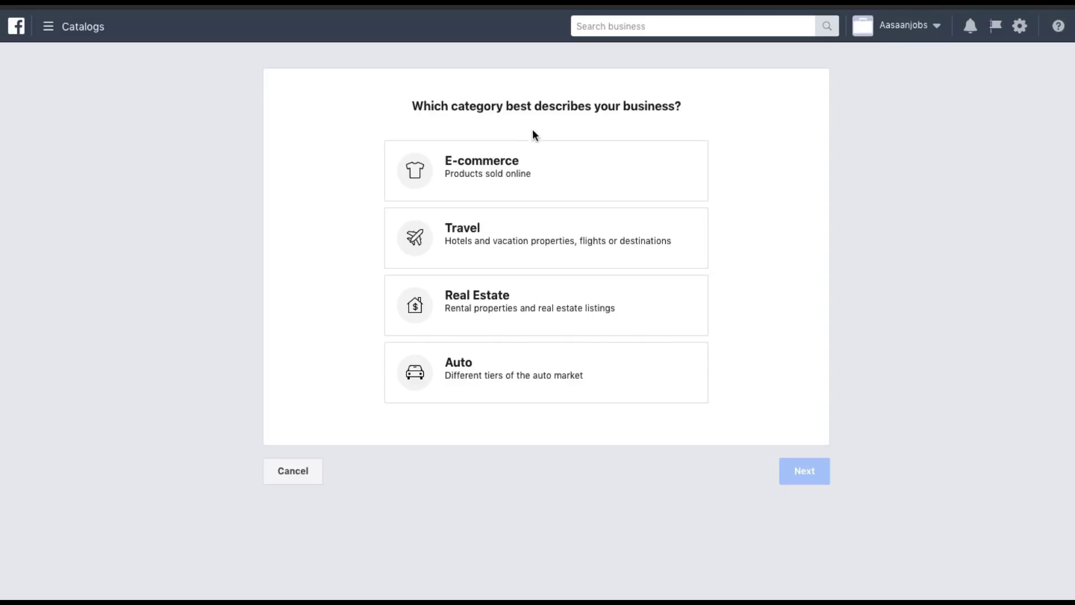
left_click(488, 176)
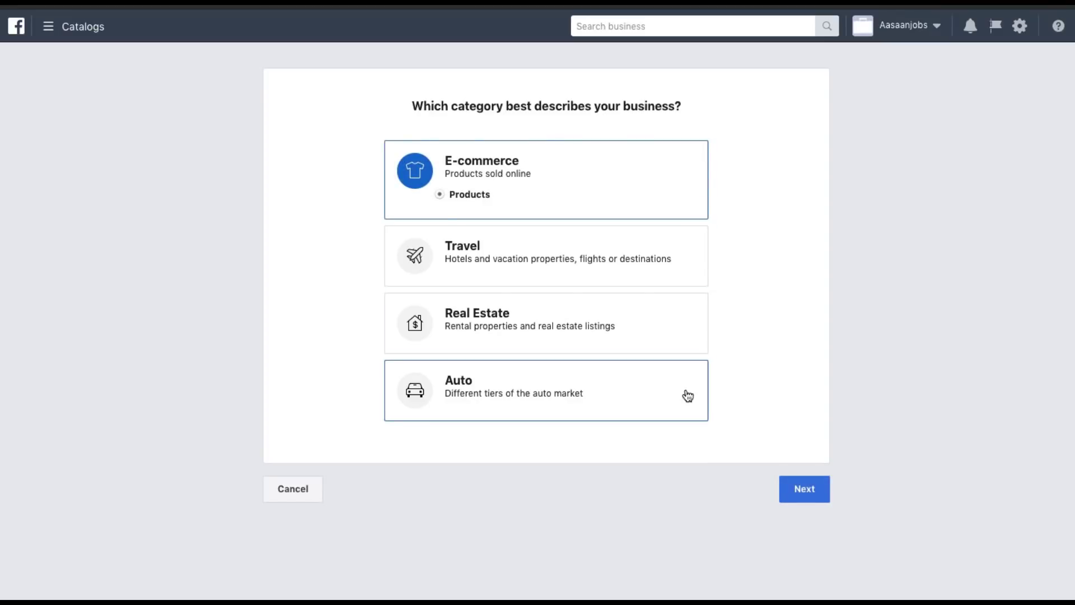
left_click(795, 489)
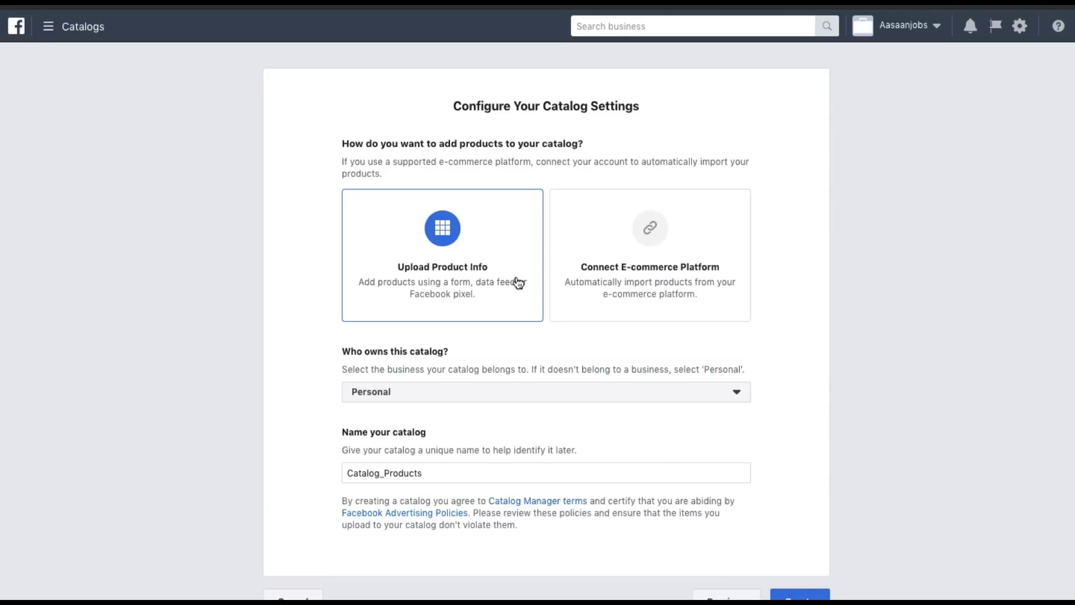
Choose Connect E-commerce Platform as the way to add products to the catalog and review the platforms offered.
left_click(667, 252)
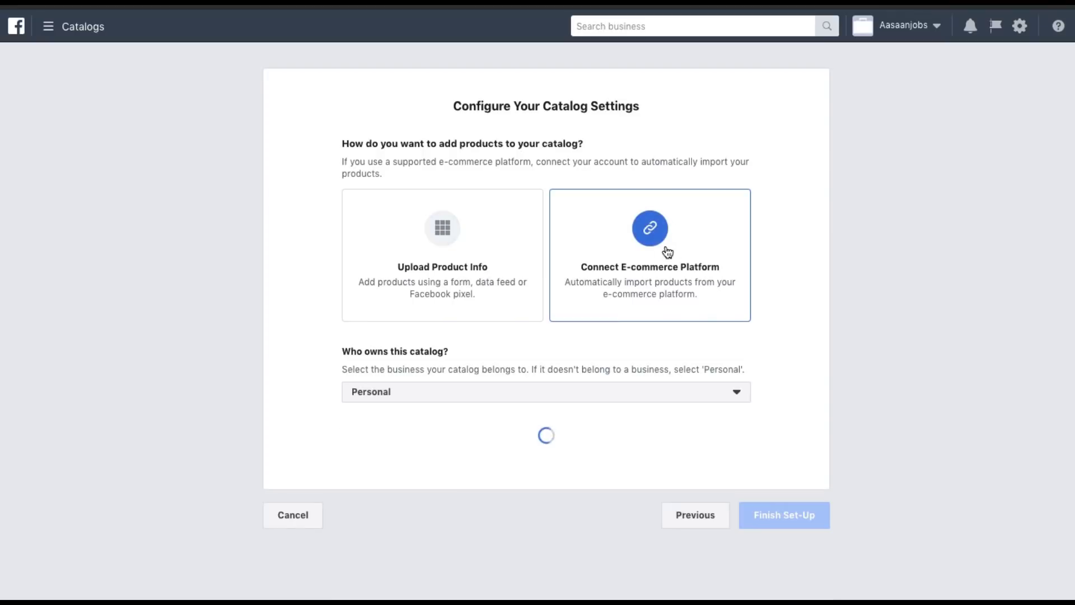
scroll(749, 249, "down", 3)
scroll(751, 247, "down", 3)
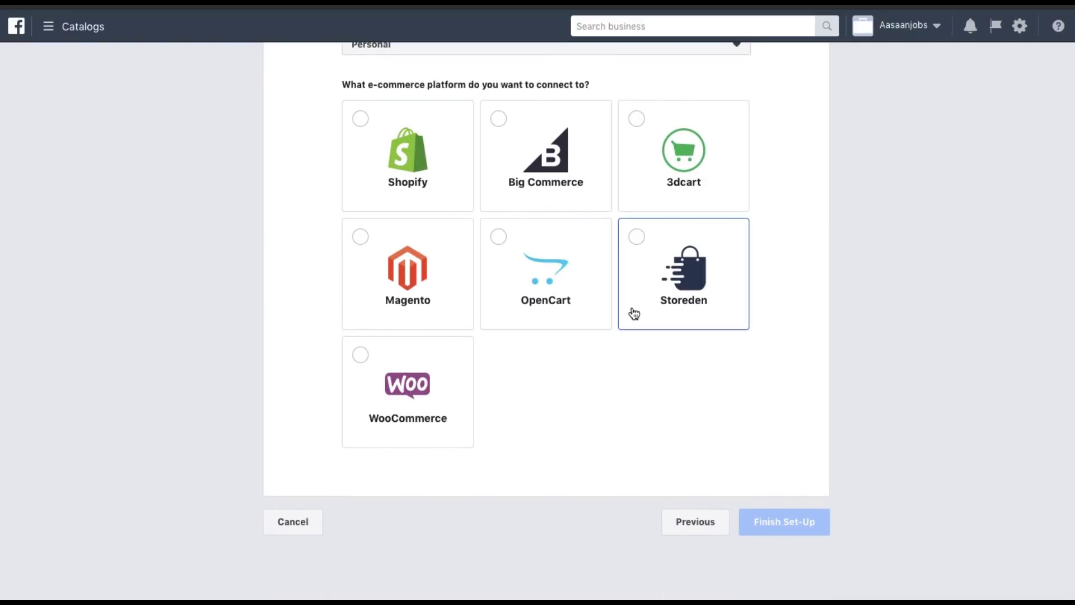
Switch the method for adding products to the catalog to Upload Product Info.
scroll(677, 206, "up", 1)
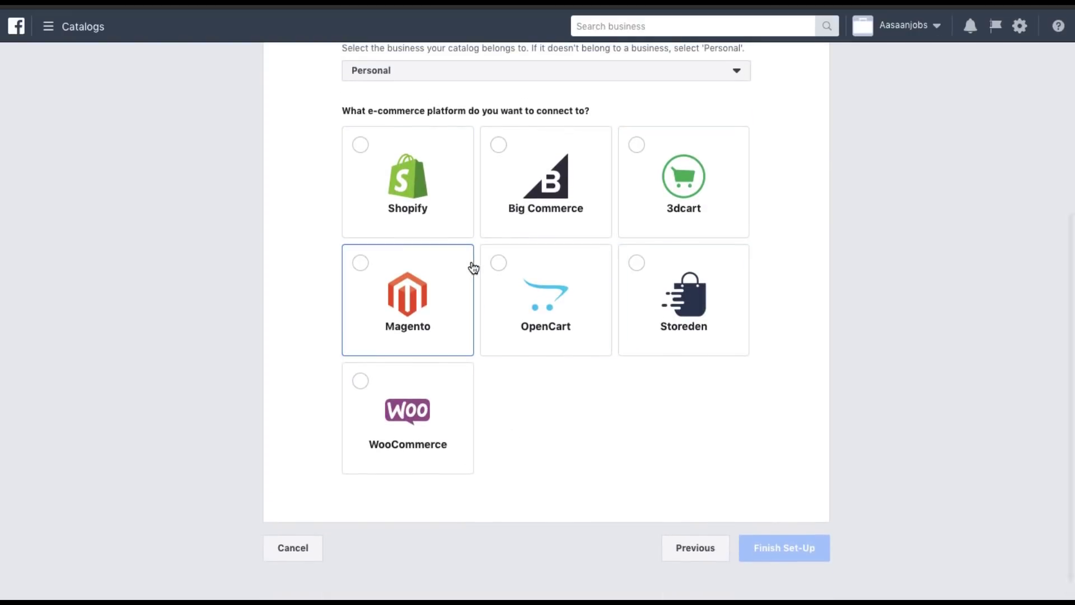
left_click(439, 144)
scroll(520, 200, "up", 2)
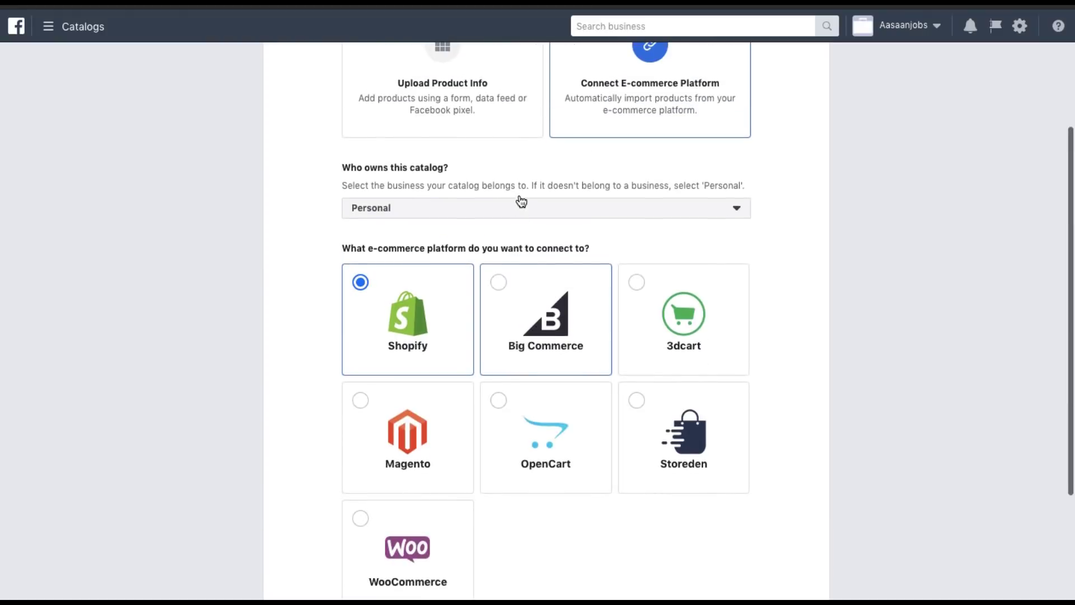
scroll(518, 199, "up", 1)
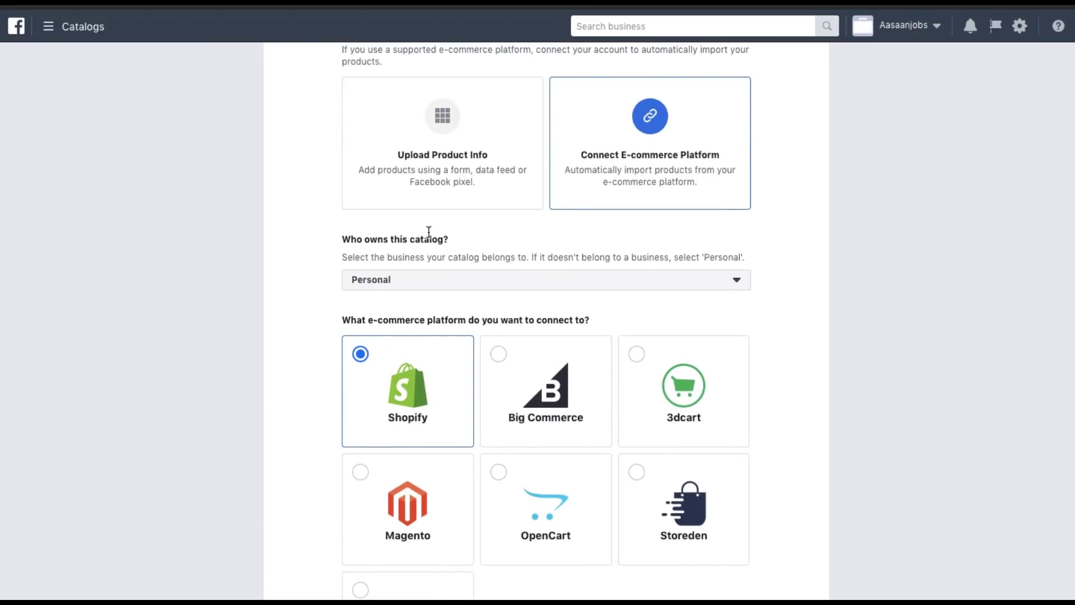
left_click(434, 148)
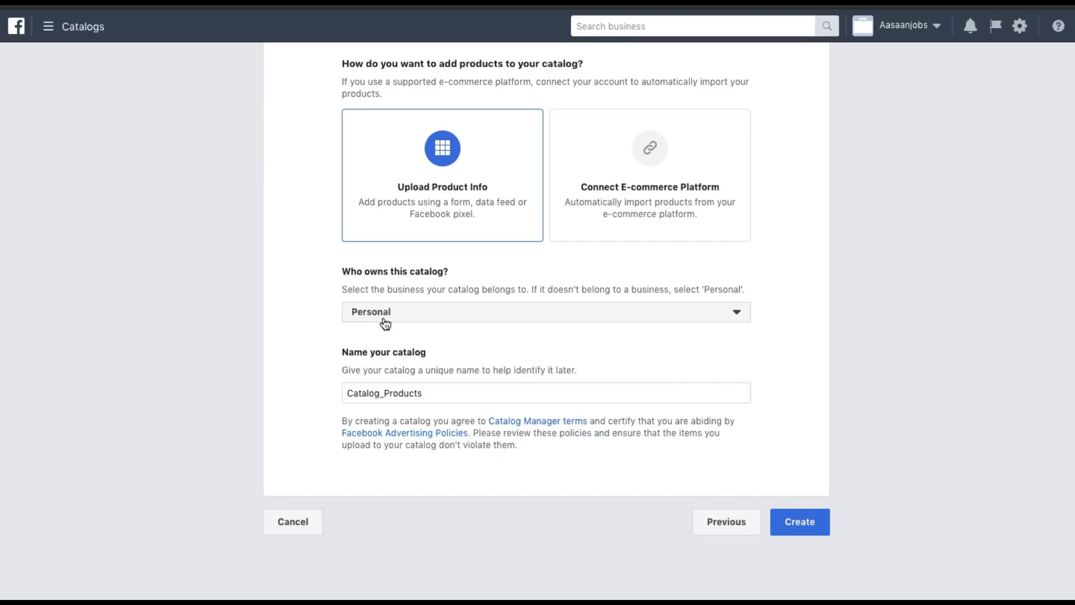
Name the catalog "The Healthy Cravings Co" and create it under Personal ownership.
double_click(361, 398)
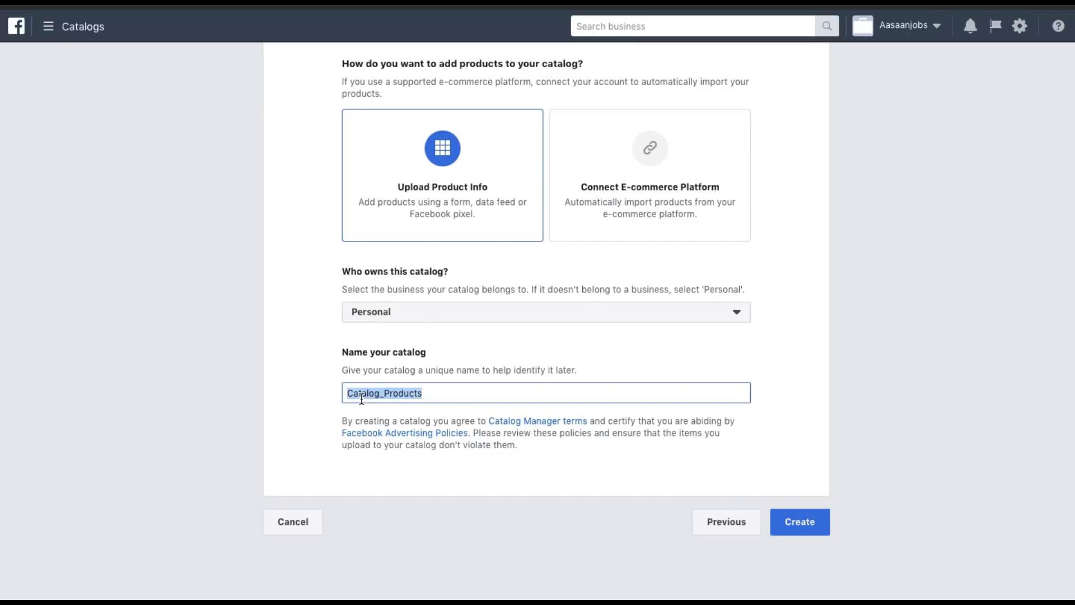
type("The Healthy Craving")
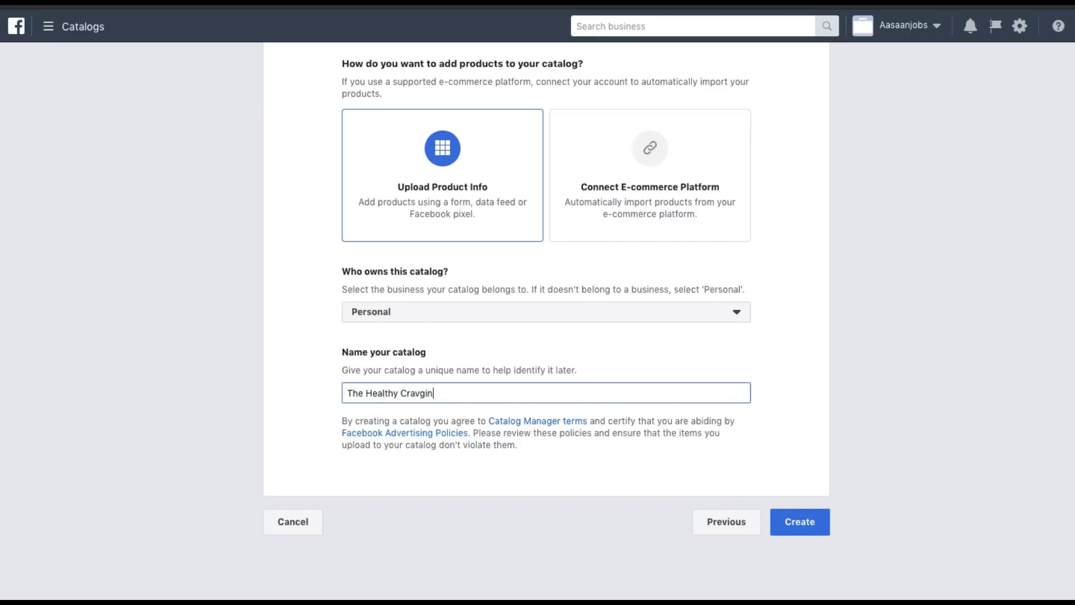
type("s Co")
left_click(796, 532)
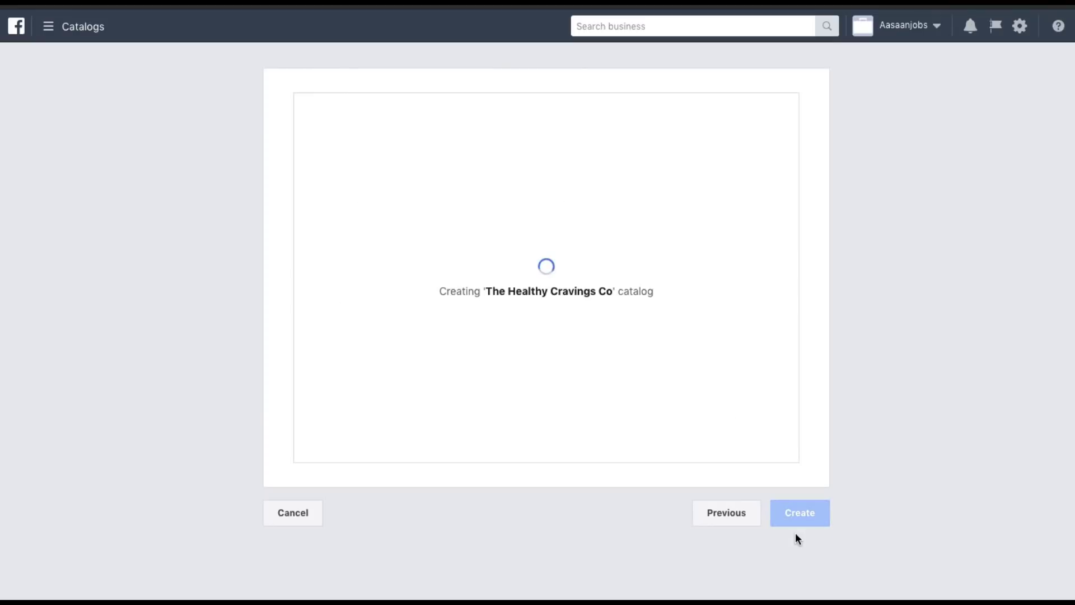
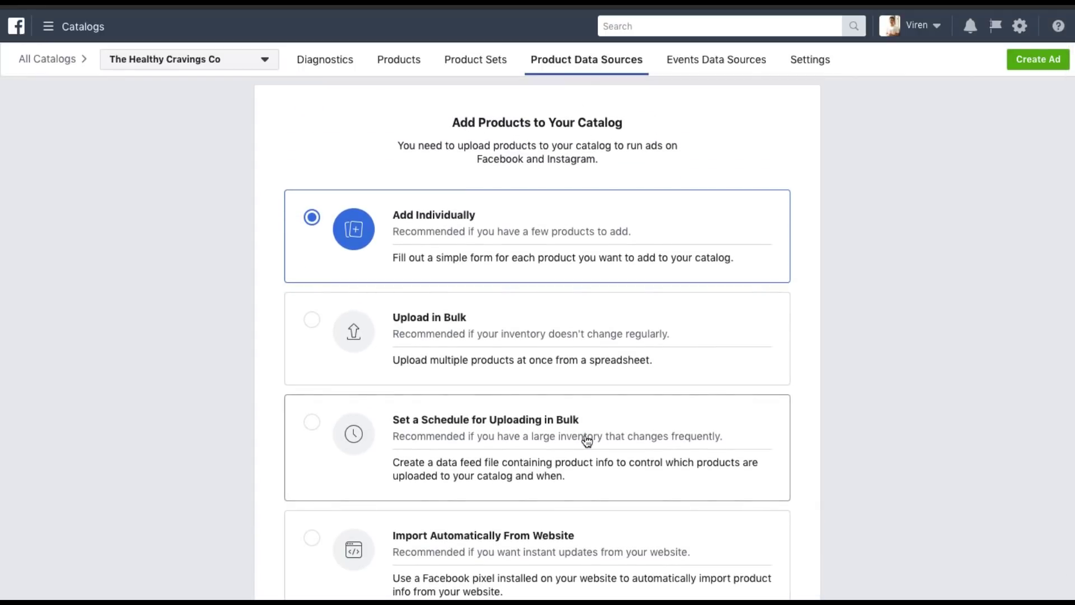
Choose Set a Schedule for Uploading in Bulk as the way to add products and continue to the data feed setup.
left_click(587, 442)
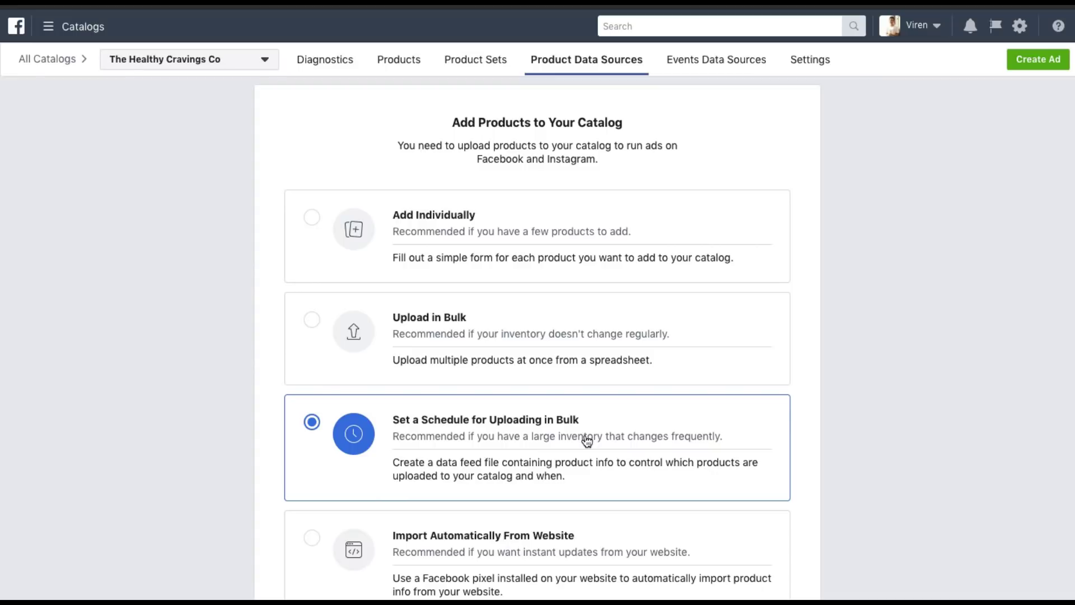
scroll(587, 441, "down", 2)
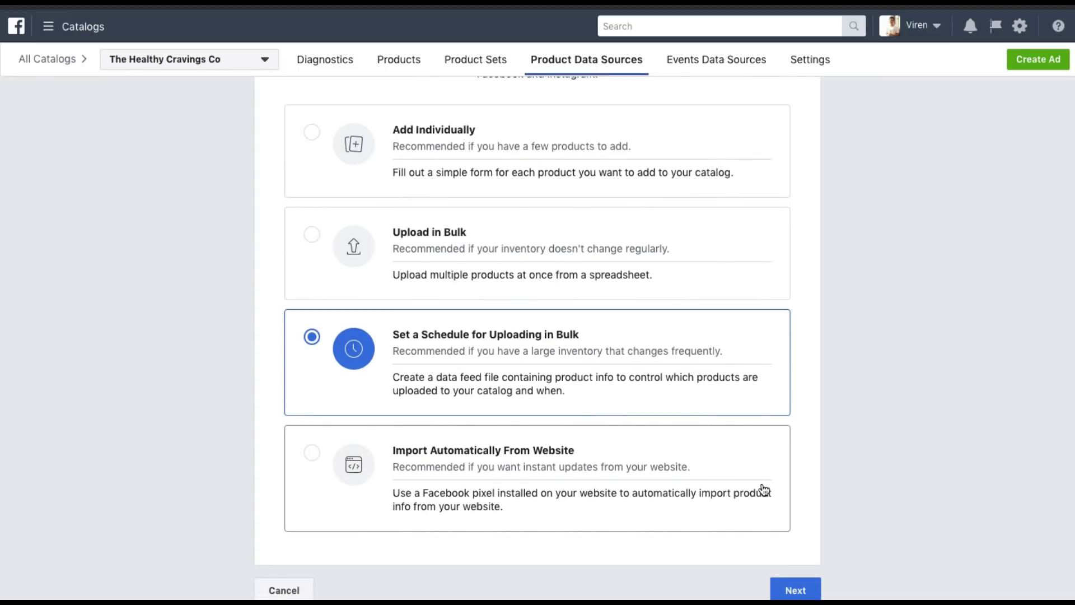
scroll(762, 490, "down", 1)
left_click(794, 538)
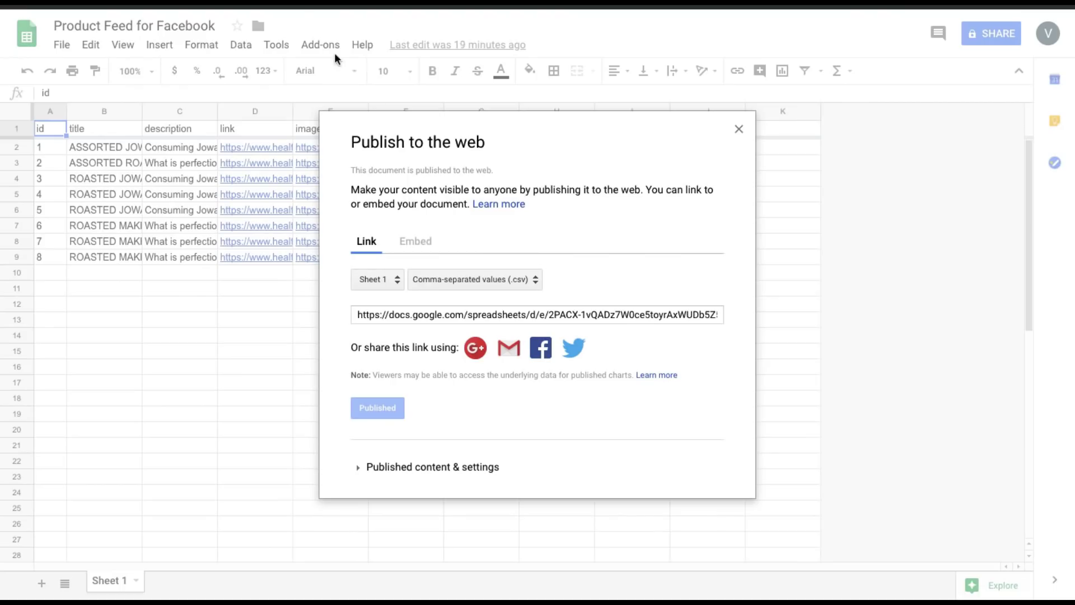
Copy the published CSV link from the Product Feed for Facebook spreadsheet and paste it as the catalog's data feed URL.
left_click(405, 317)
key("super+c")
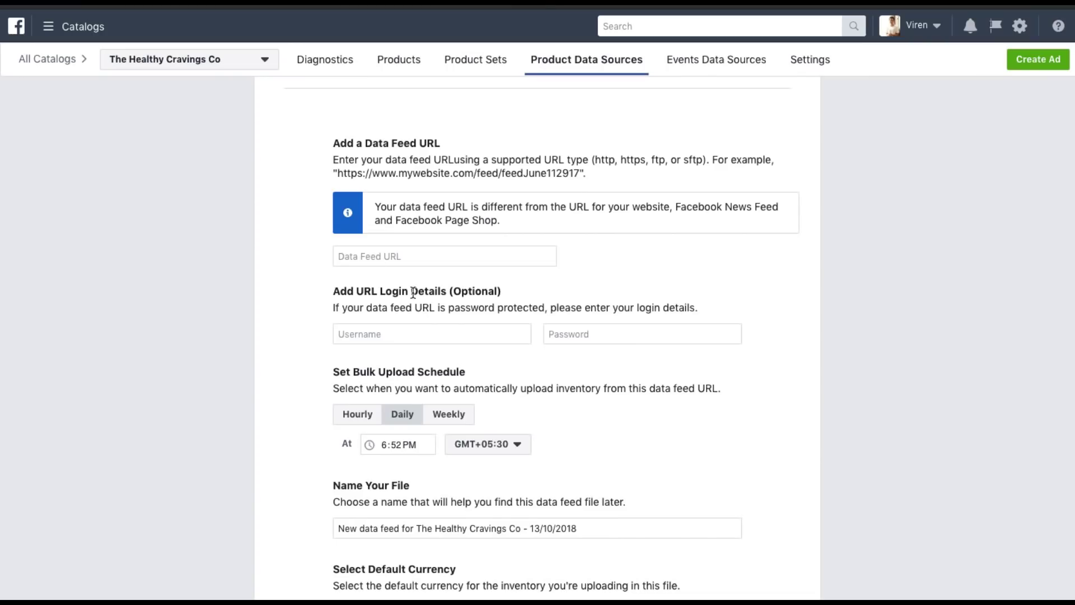
left_click(373, 259)
key("super+v")
left_click(302, 322)
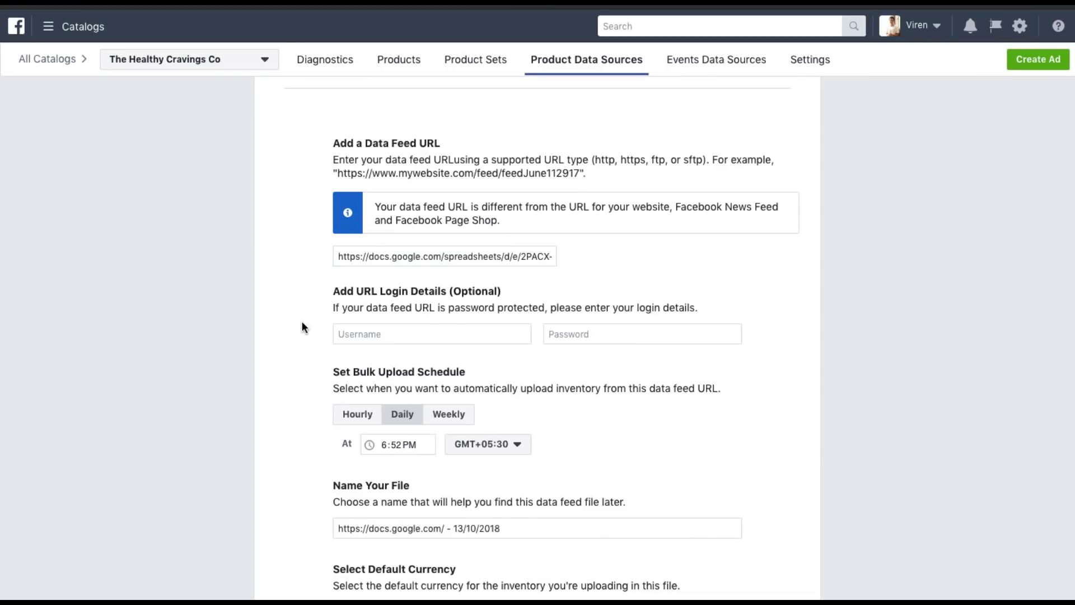
Set the bulk upload schedule to Weekly, repeating every Friday.
scroll(302, 322, "down", 2)
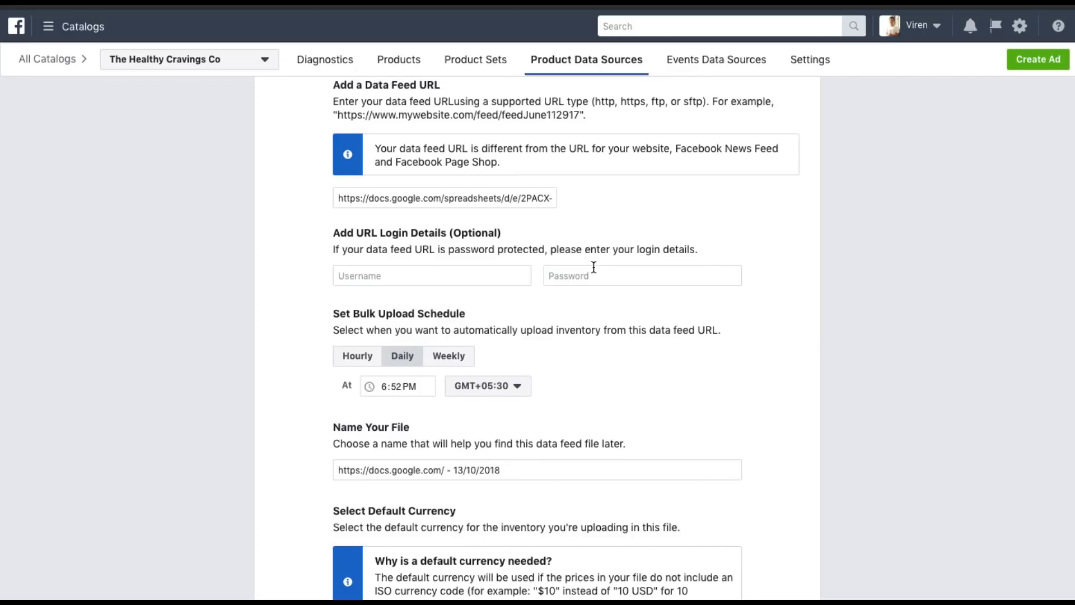
scroll(594, 267, "down", 2)
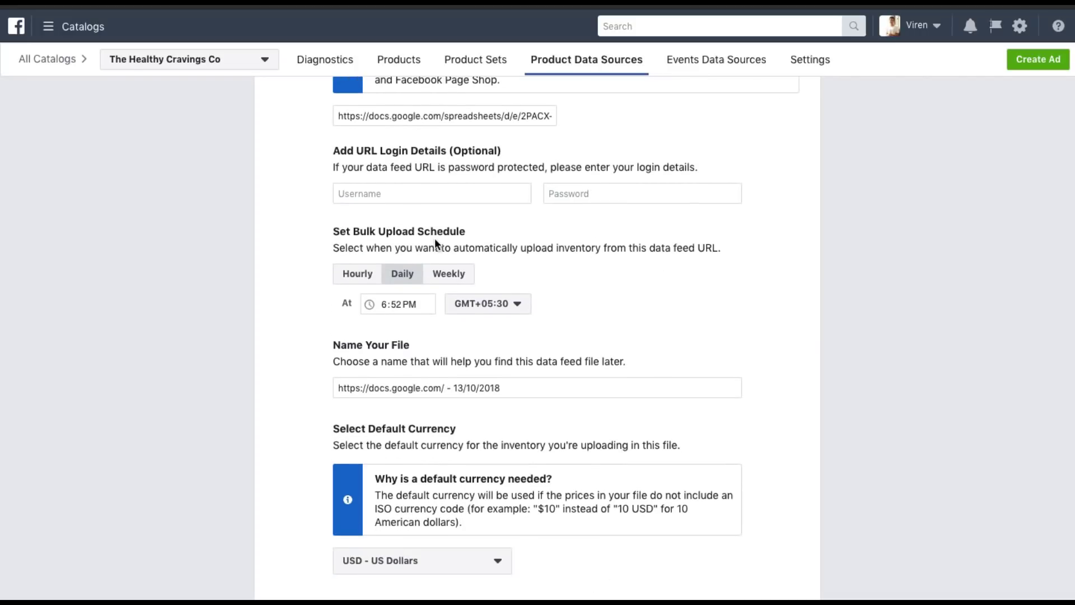
left_click(442, 276)
left_click(434, 305)
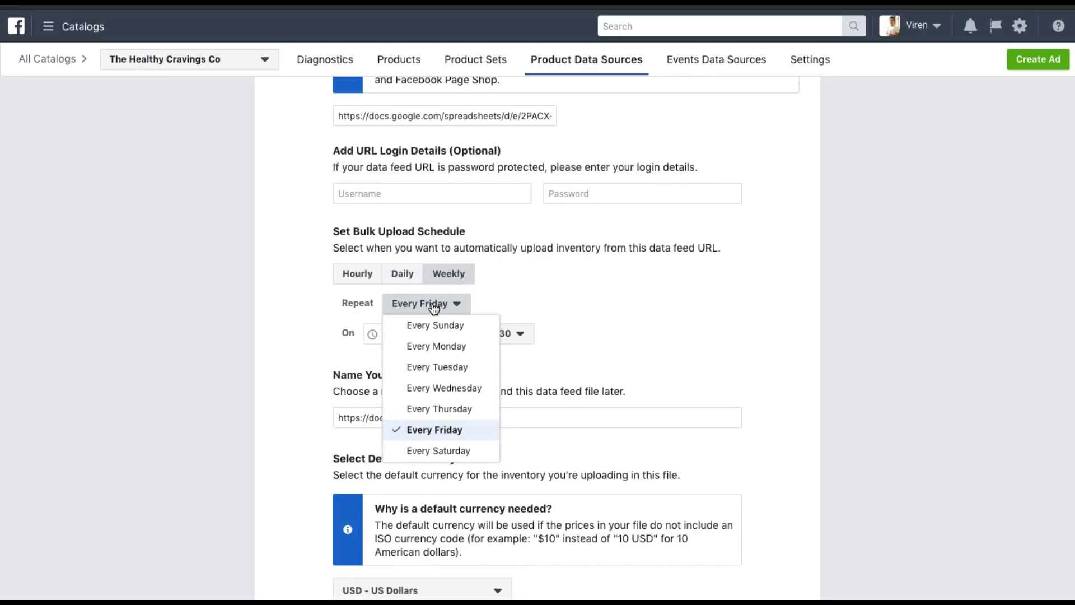
left_click(434, 305)
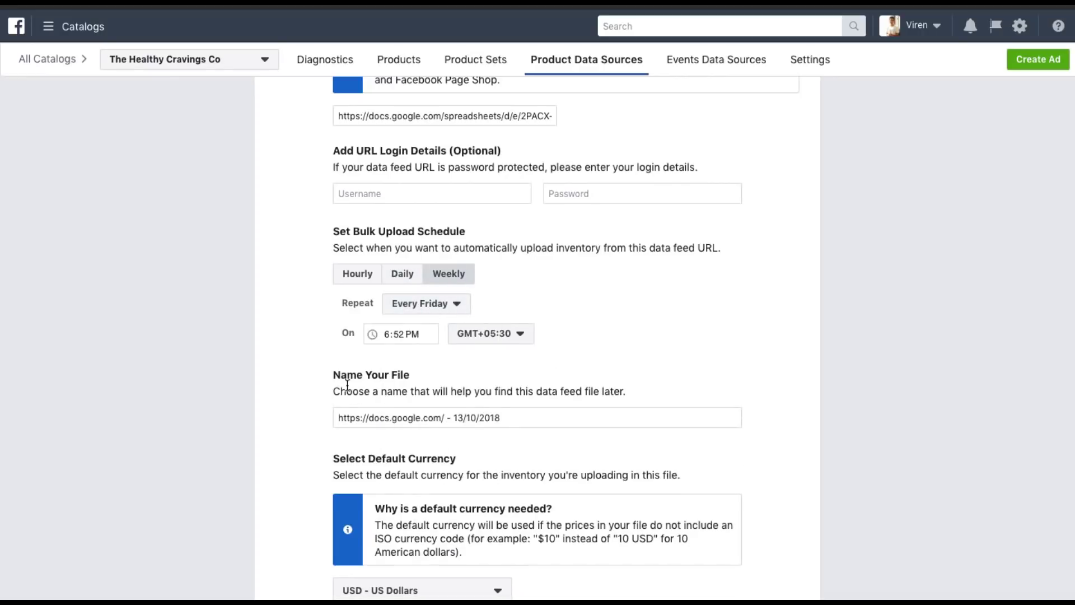
Name the data feed file "The Healthy Cravings Co Product Catalog - Google Sheets".
scroll(347, 385, "down", 3)
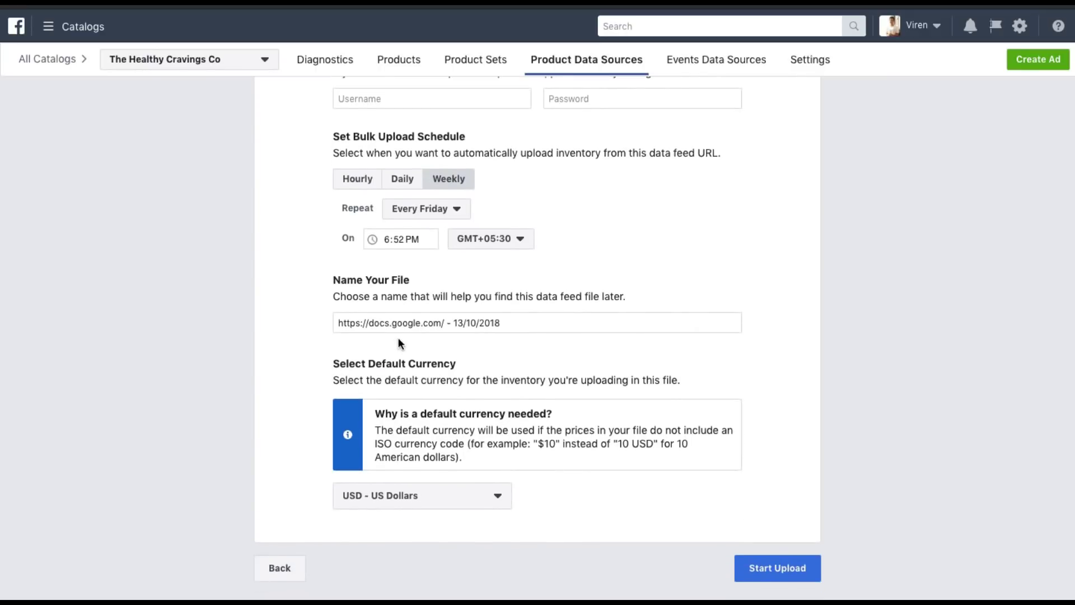
left_click(409, 331)
key("ctrl+a")
type("The Healthy Cravings Co Product Catalog - Google Sheets")
left_click(592, 456)
Set the feed's default currency to INR - Indian Rupee and complete the data feed upload.
scroll(593, 456, "down", 1)
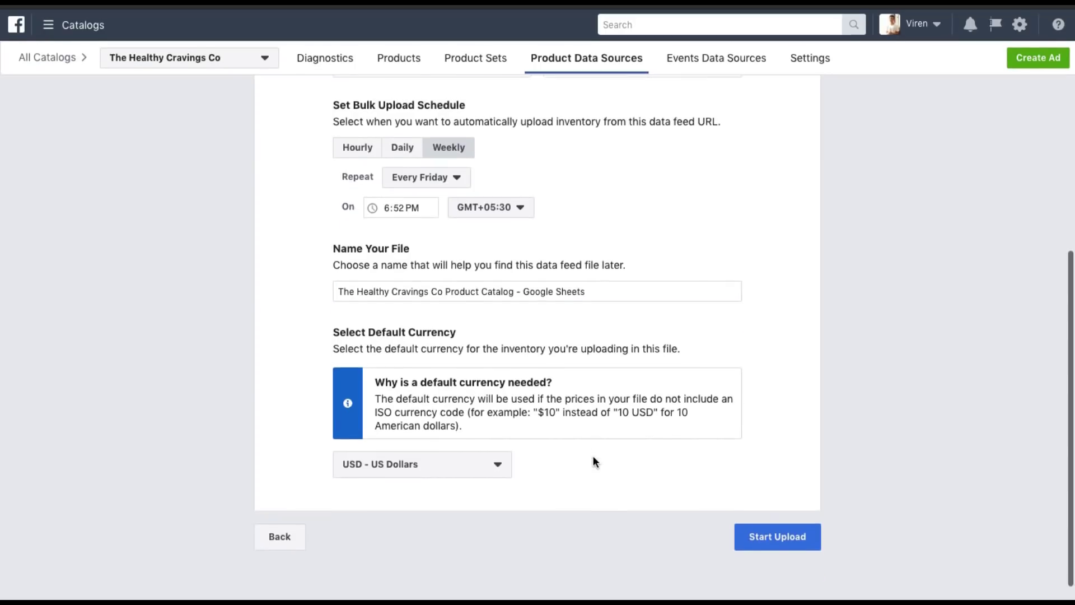
left_click(487, 465)
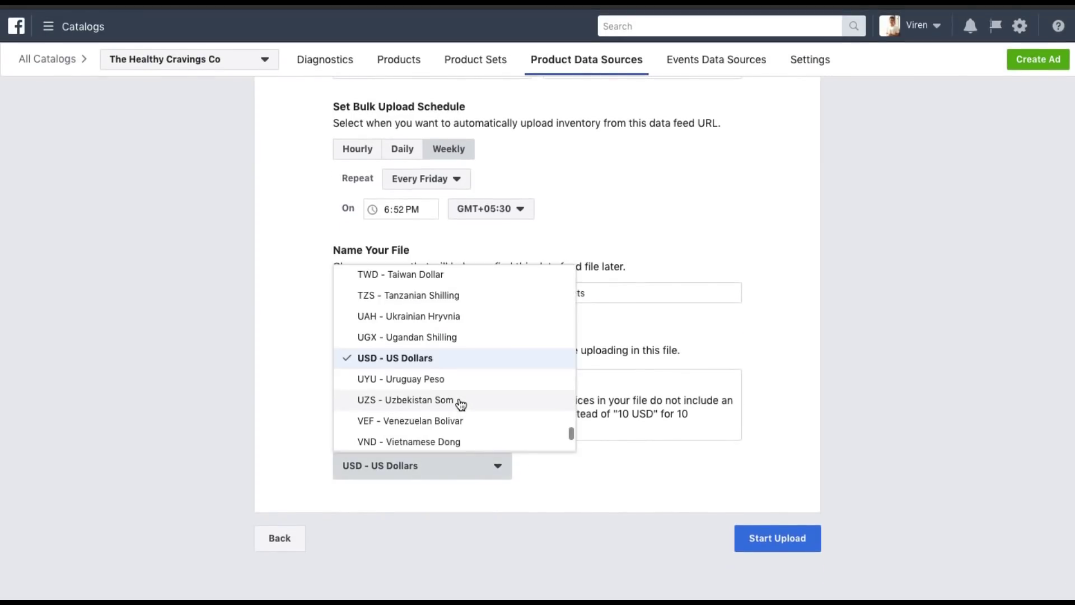
scroll(461, 404, "down", 5)
scroll(461, 404, "up", 6)
scroll(460, 405, "up", 12)
left_click(457, 435)
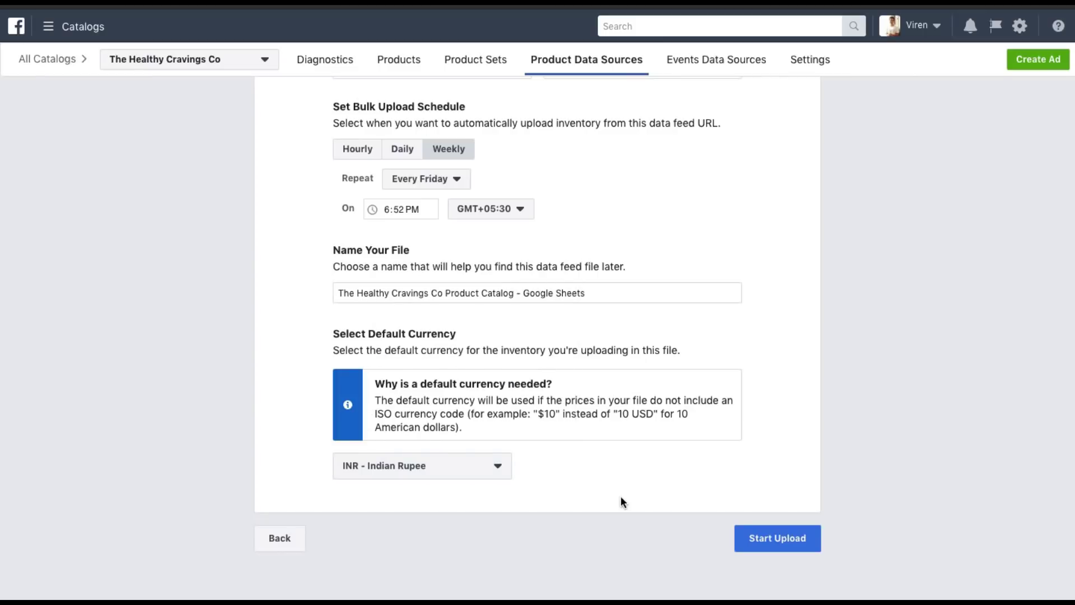
left_click(776, 538)
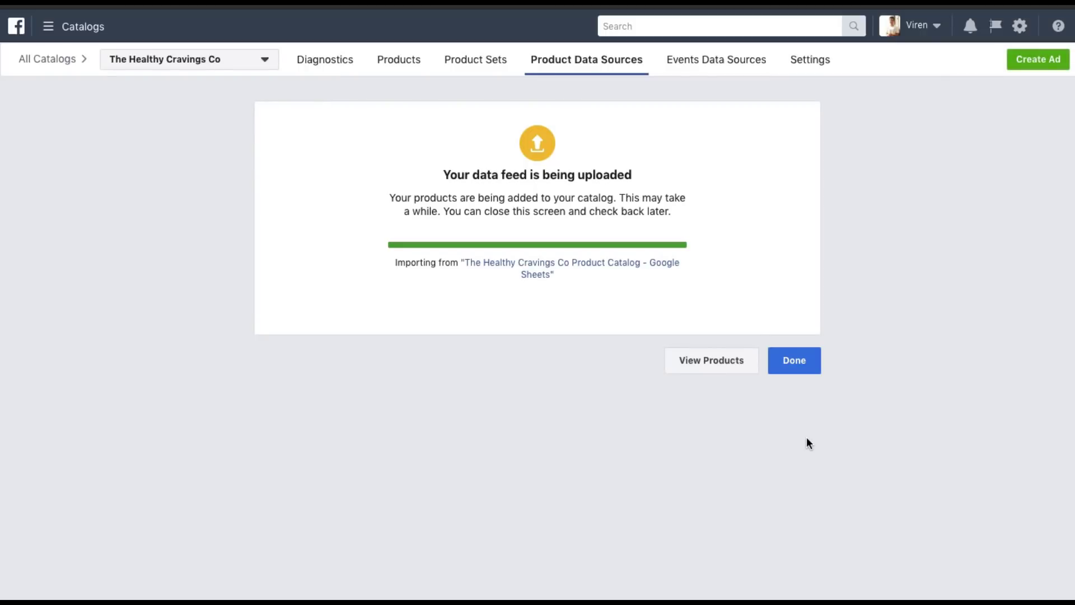
left_click(801, 371)
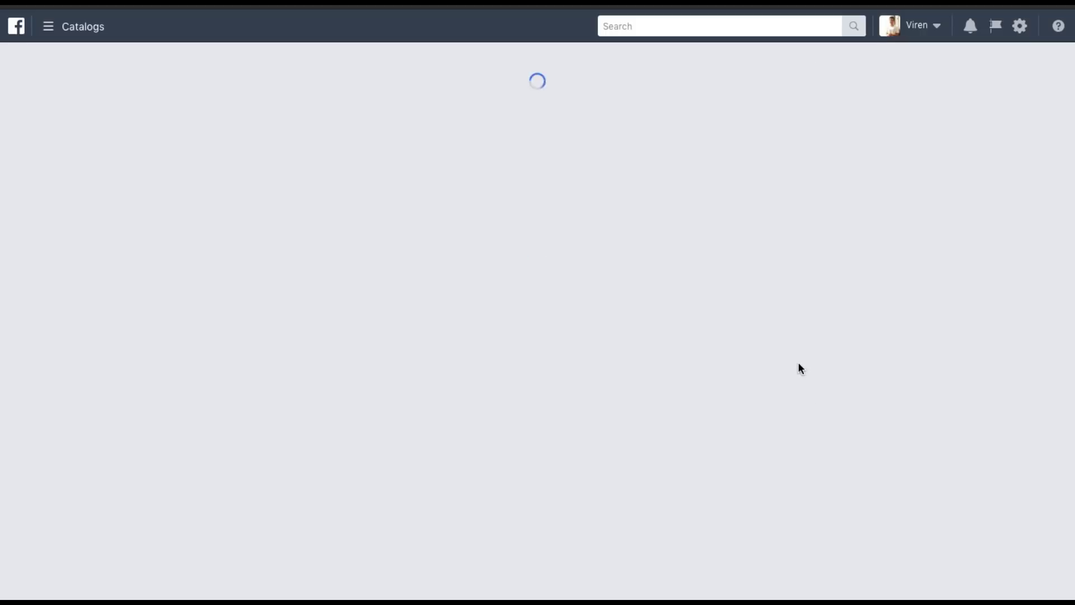
Review the products imported into the catalog, including the details of Roasted Makhana - Mint (Pack of 3).
scroll(696, 296, "down", 2)
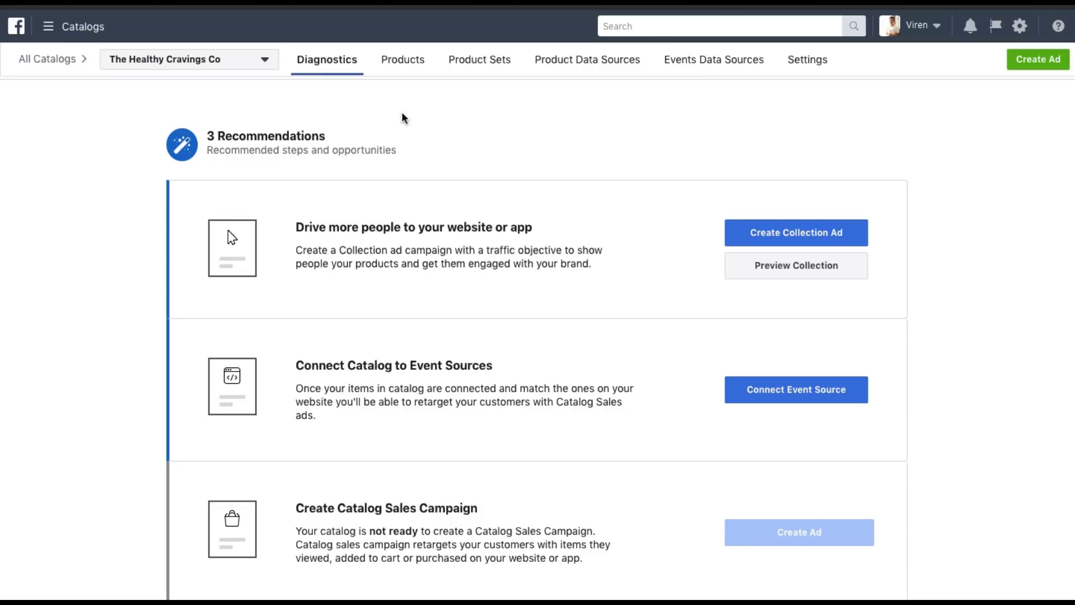
left_click(403, 68)
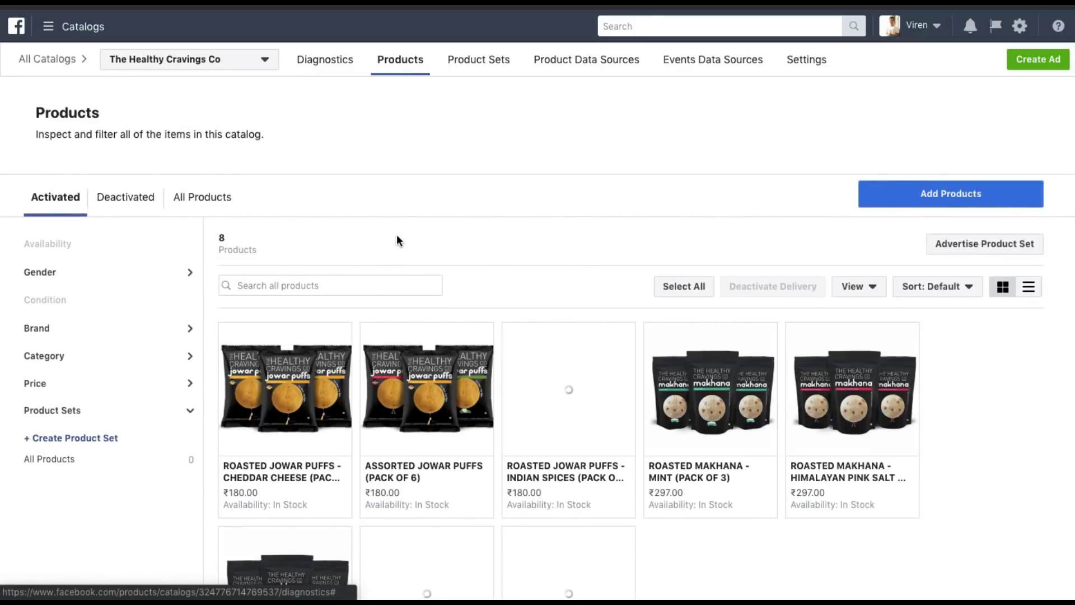
scroll(396, 240, "down", 1)
scroll(397, 236, "down", 3)
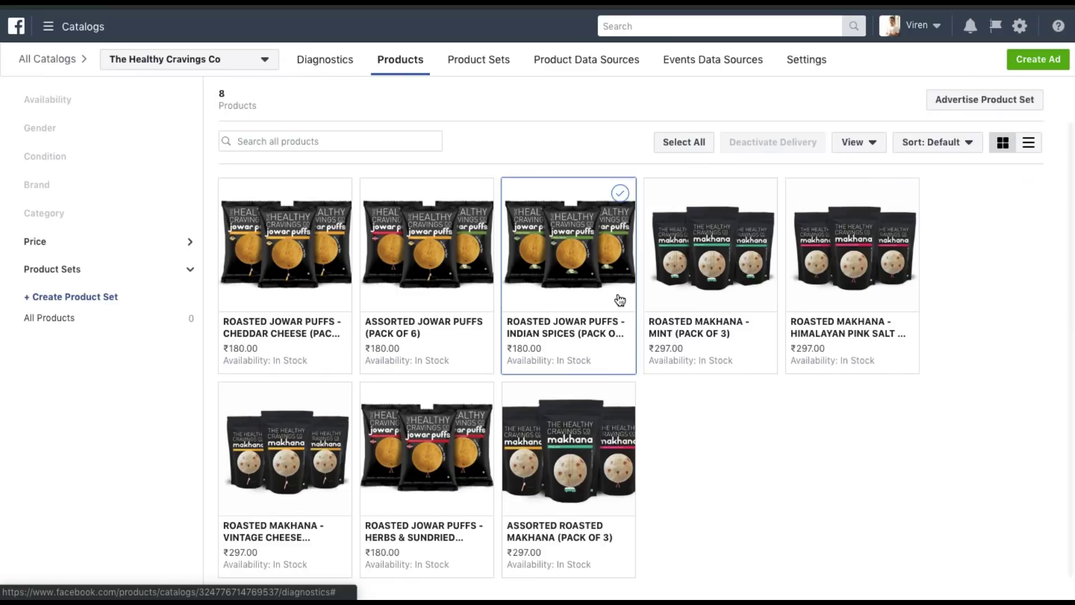
scroll(745, 470, "up", 1)
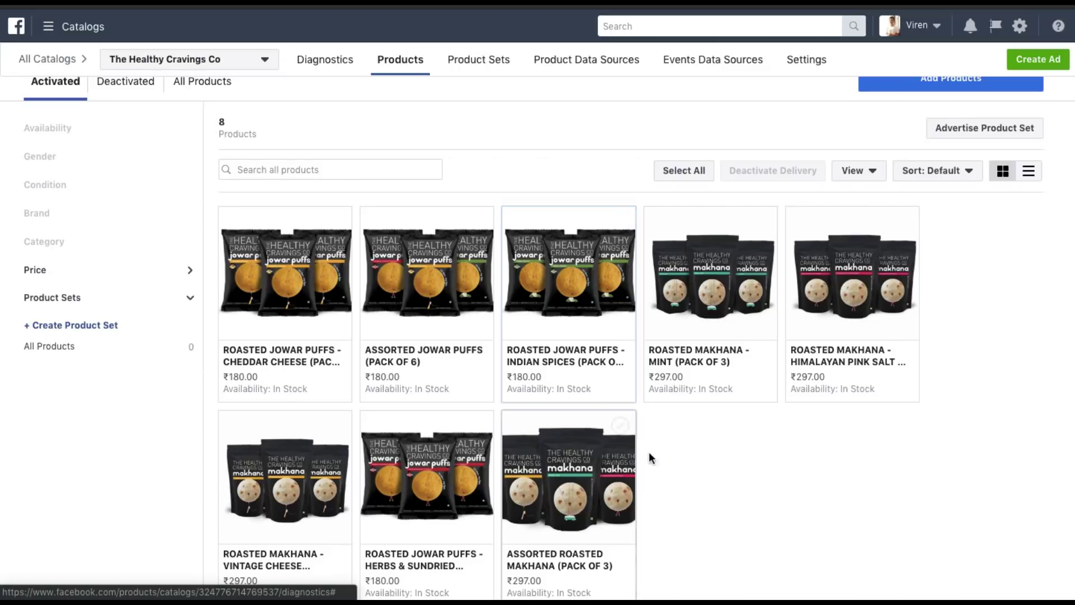
left_click(697, 372)
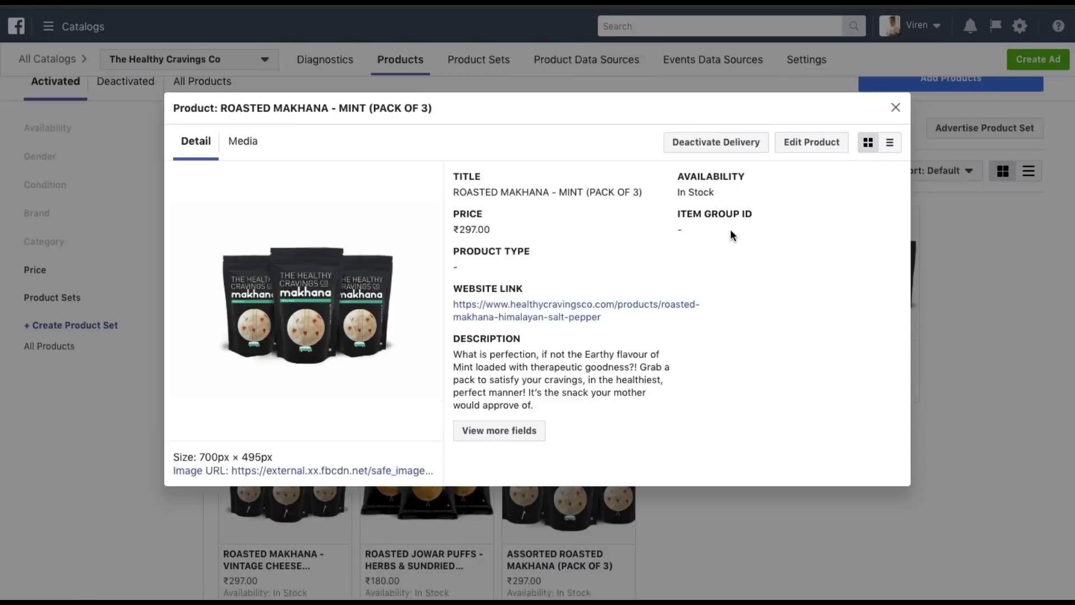
left_click(894, 106)
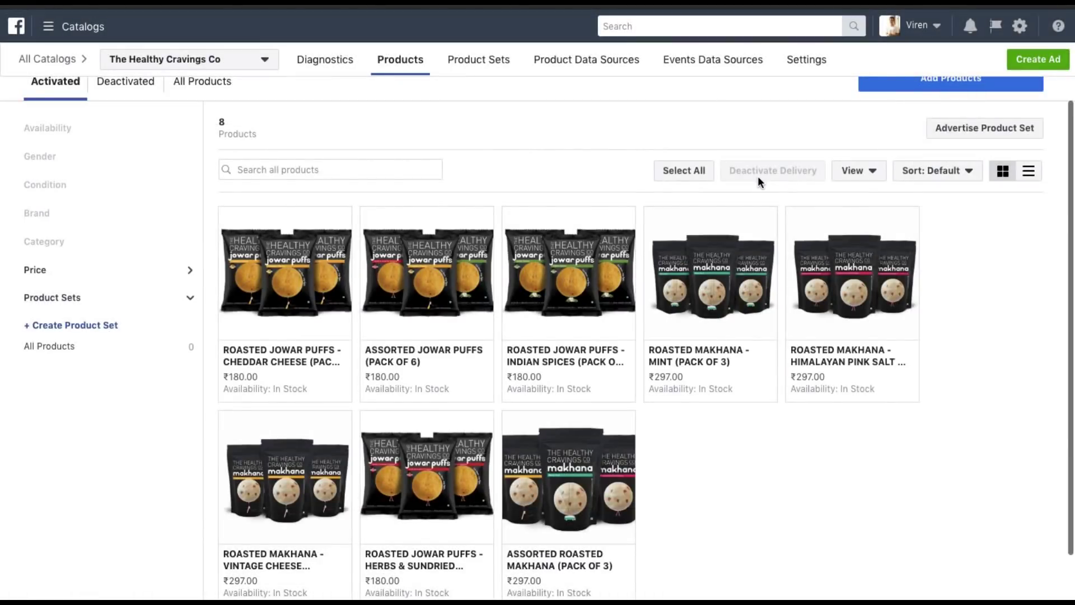
scroll(439, 196, "up", 2)
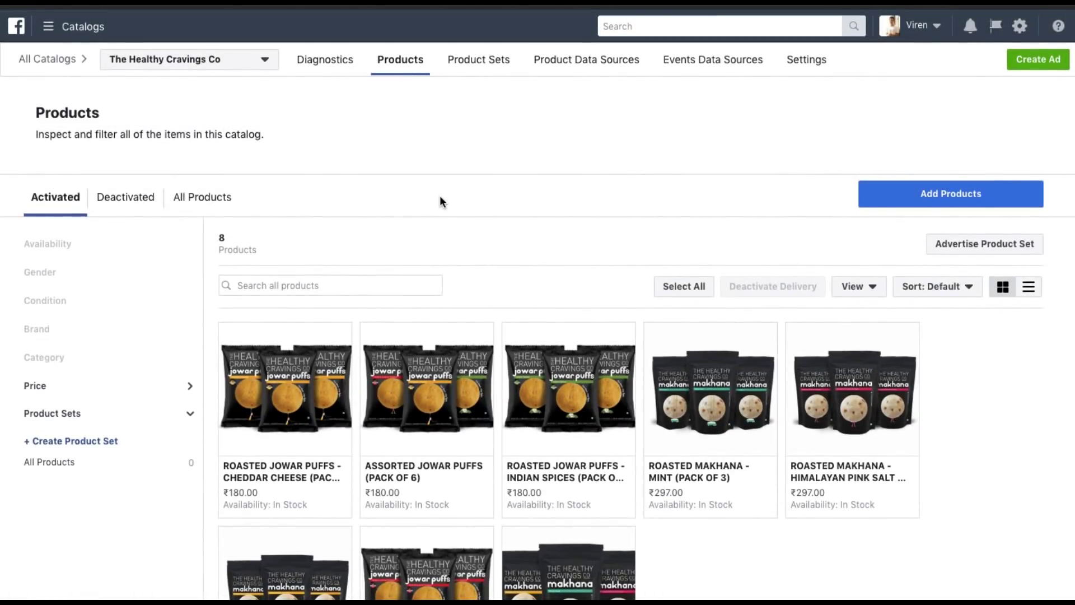
Switch to Ads Manager and start a new campaign with the Catalog sales objective.
left_click(49, 27)
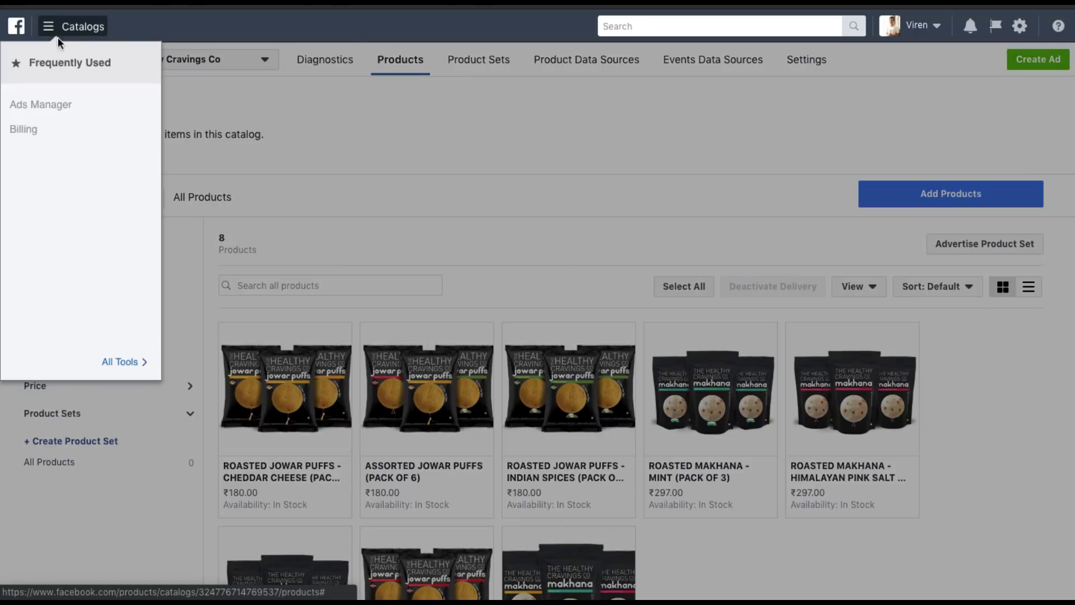
left_click(54, 105)
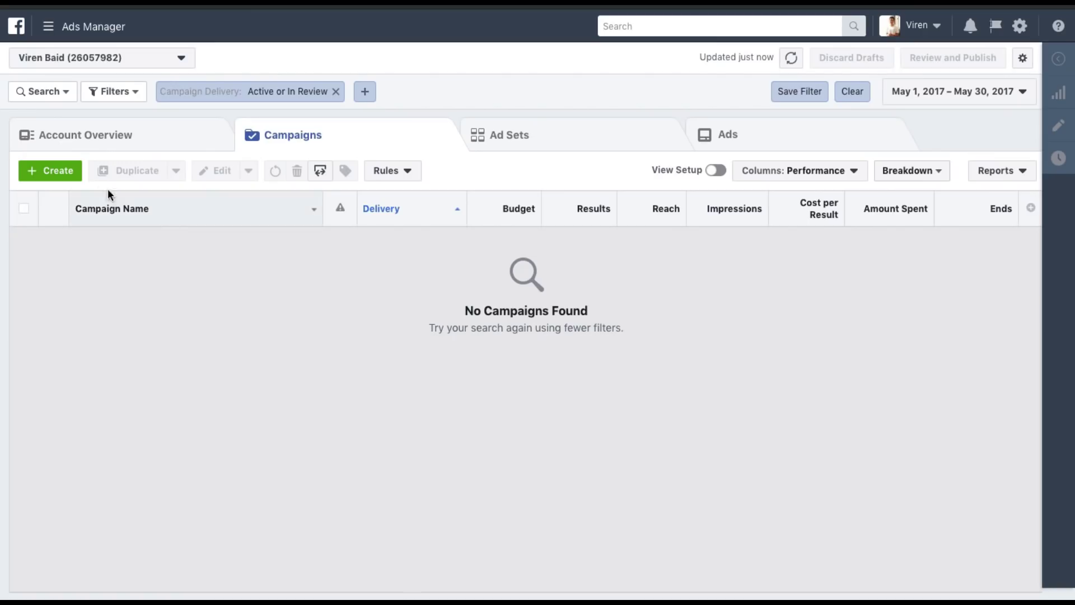
left_click(72, 177)
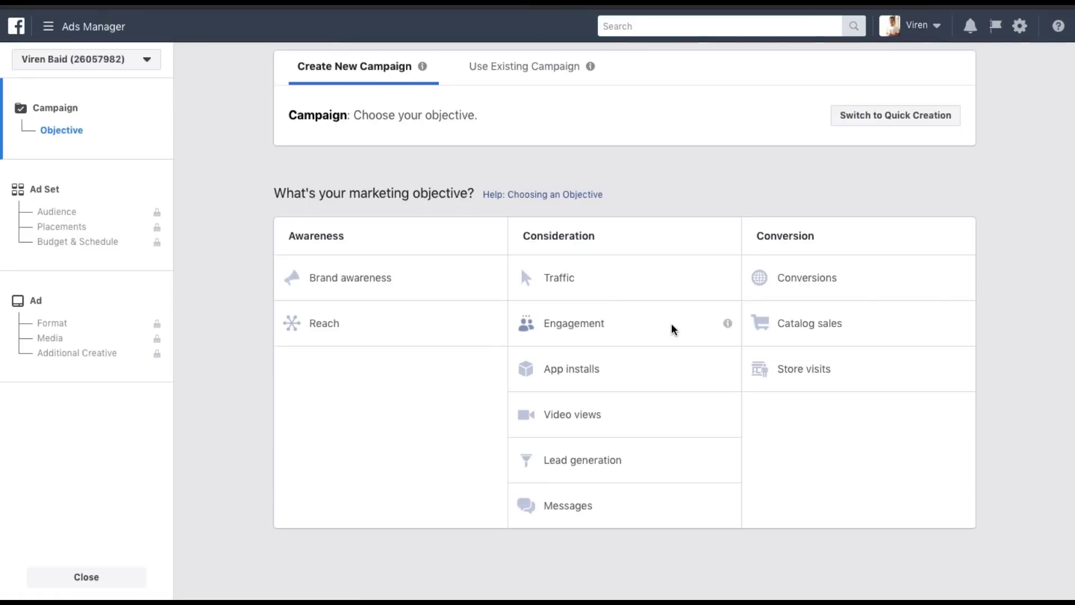
left_click(838, 324)
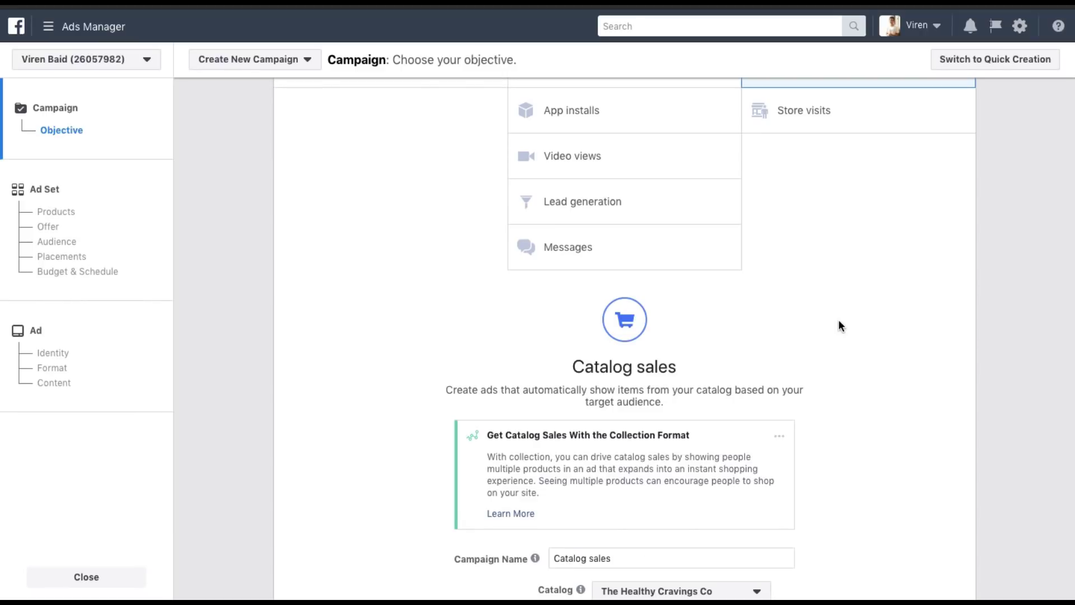
Keep the campaign name Catalog sales and The Healthy Cravings Co catalog, and continue to the ad set.
scroll(838, 325, "down", 3)
double_click(654, 375)
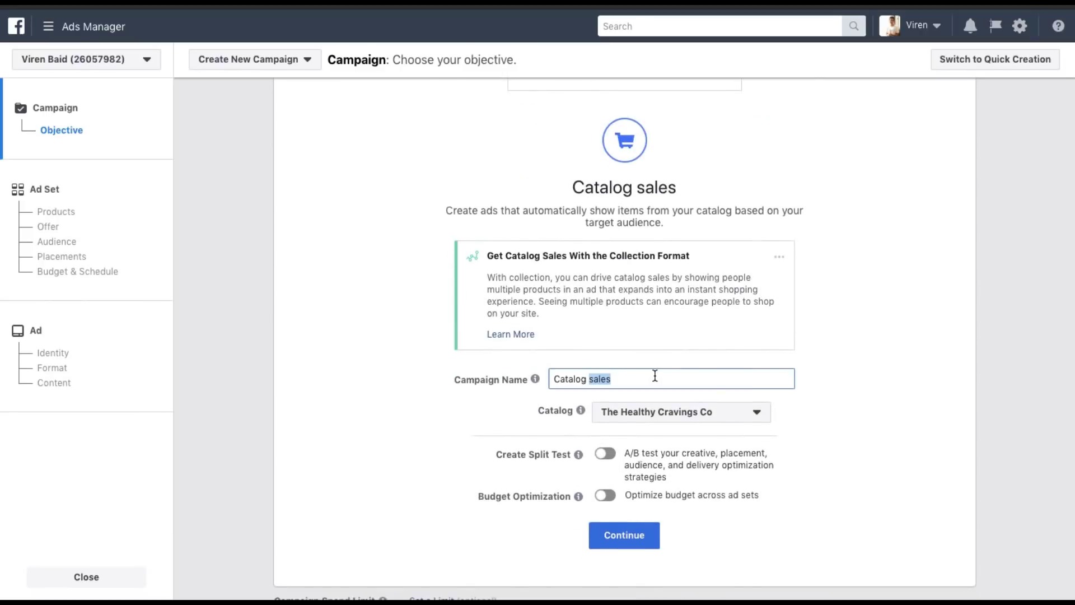
left_click(893, 345)
scroll(893, 343, "down", 2)
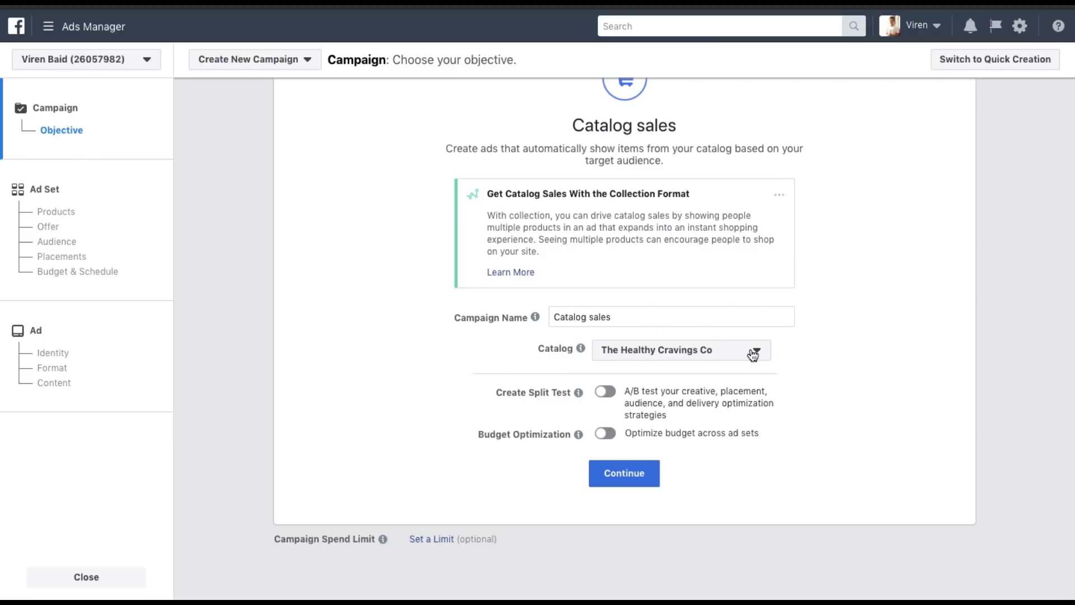
left_click(646, 480)
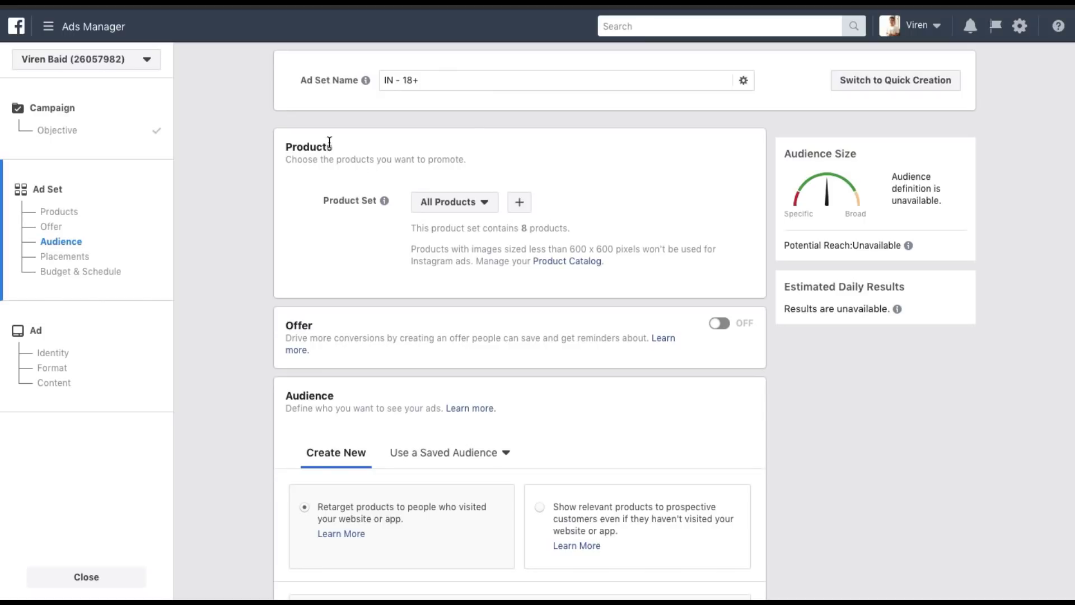
Start creating a new product set for the ad set from The Healthy Cravings Co catalog.
left_click(478, 205)
left_click(479, 205)
left_click(516, 203)
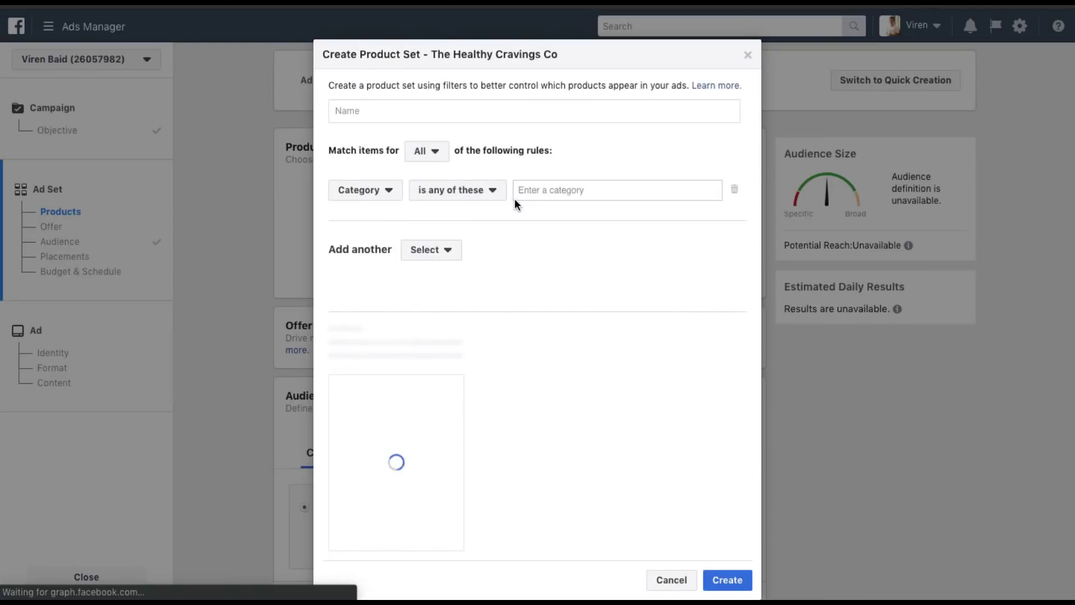
scroll(519, 331, "down", 1)
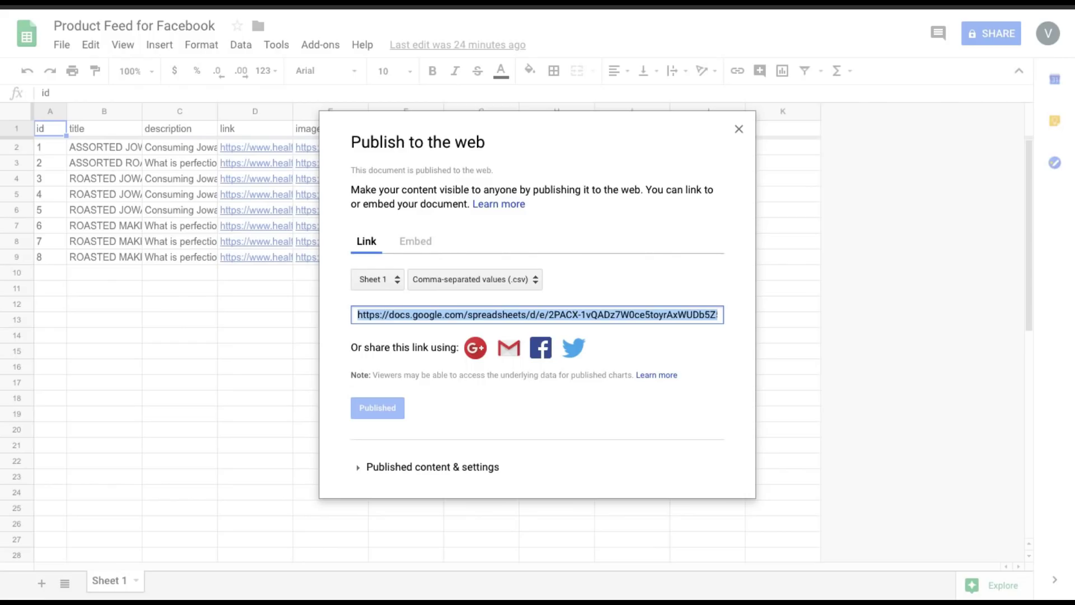
Switch to the Product Feed for Facebook sheet, dismiss the web publishing dialog, and examine the custom_label_0 column values.
left_click(737, 130)
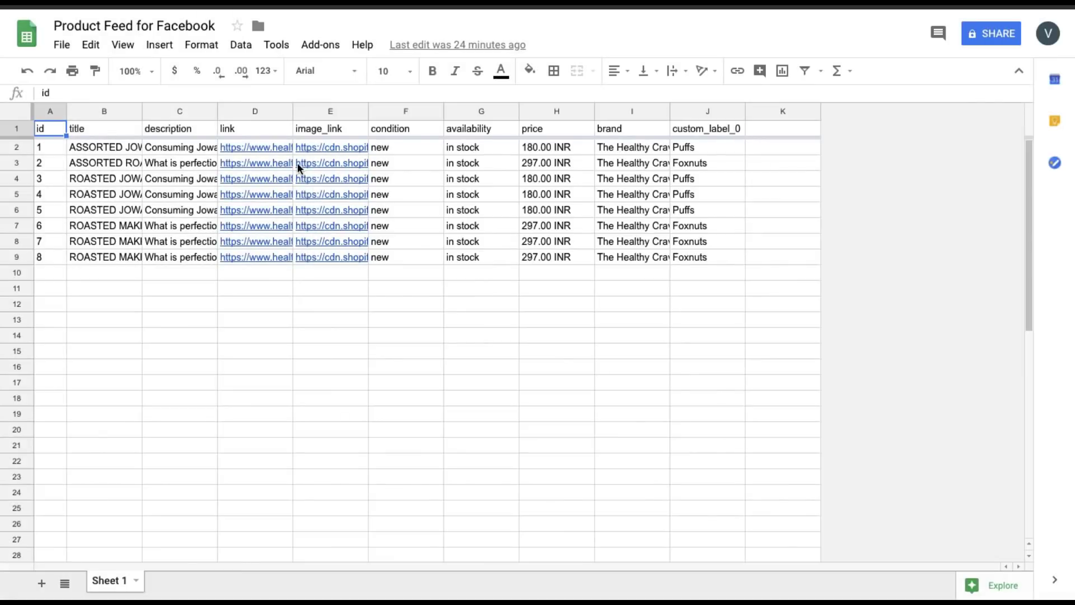
left_click(694, 148)
left_click(693, 166)
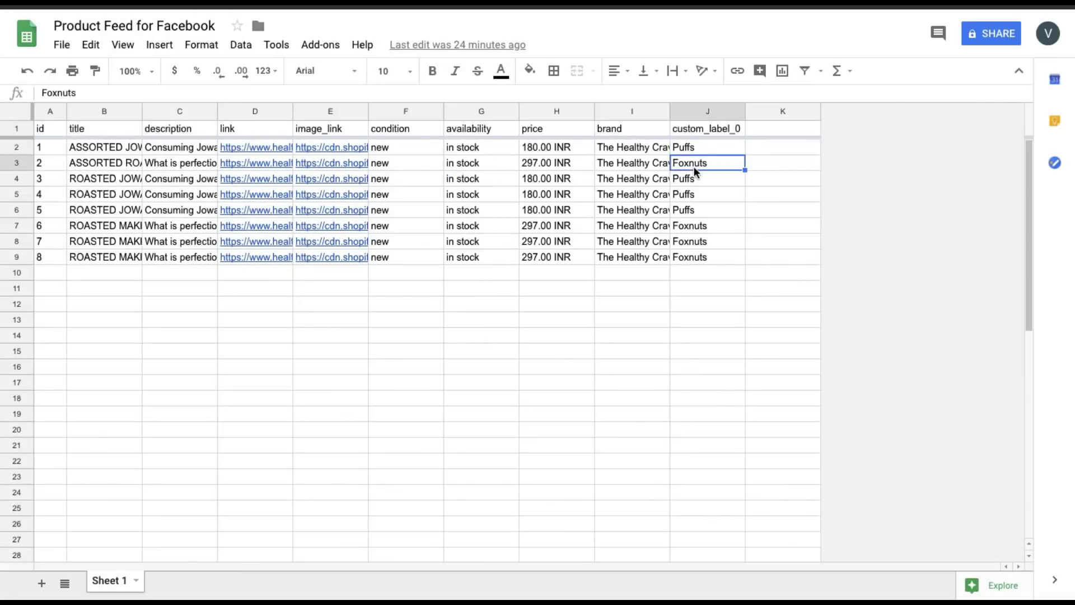
left_click(700, 127)
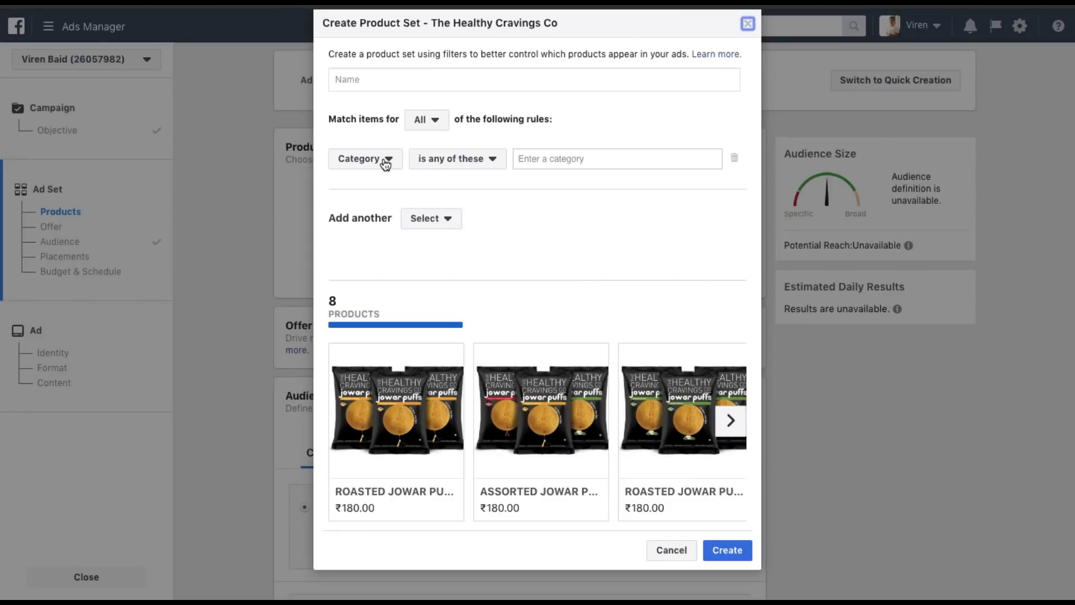
Switch back to Ads Manager and set the product set rule to Custom Label 0 is any of these: foxnuts.
left_click(385, 163)
scroll(396, 325, "down", 3)
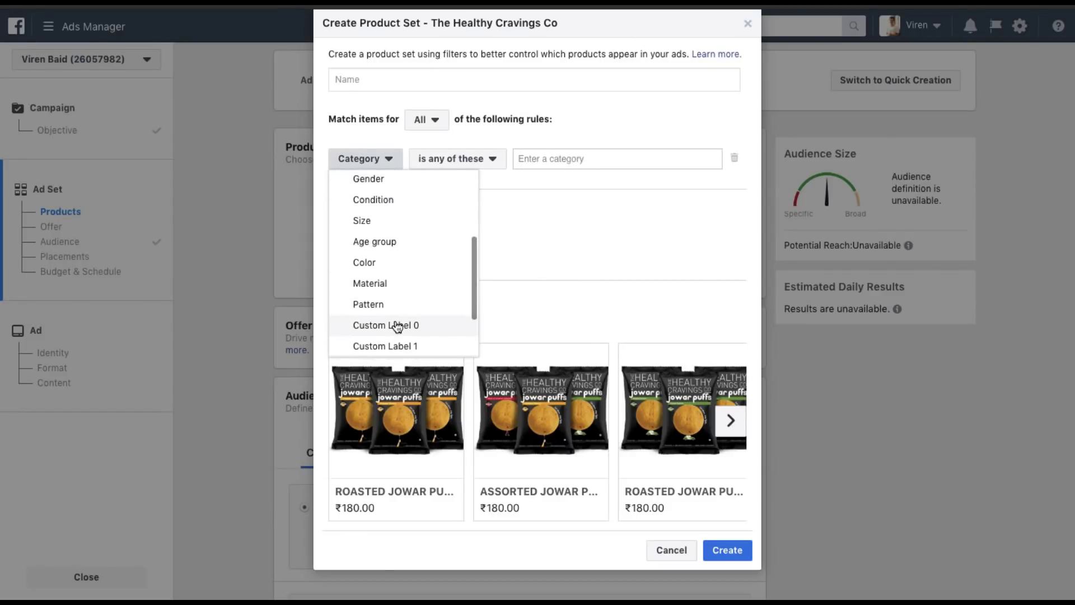
left_click(396, 323)
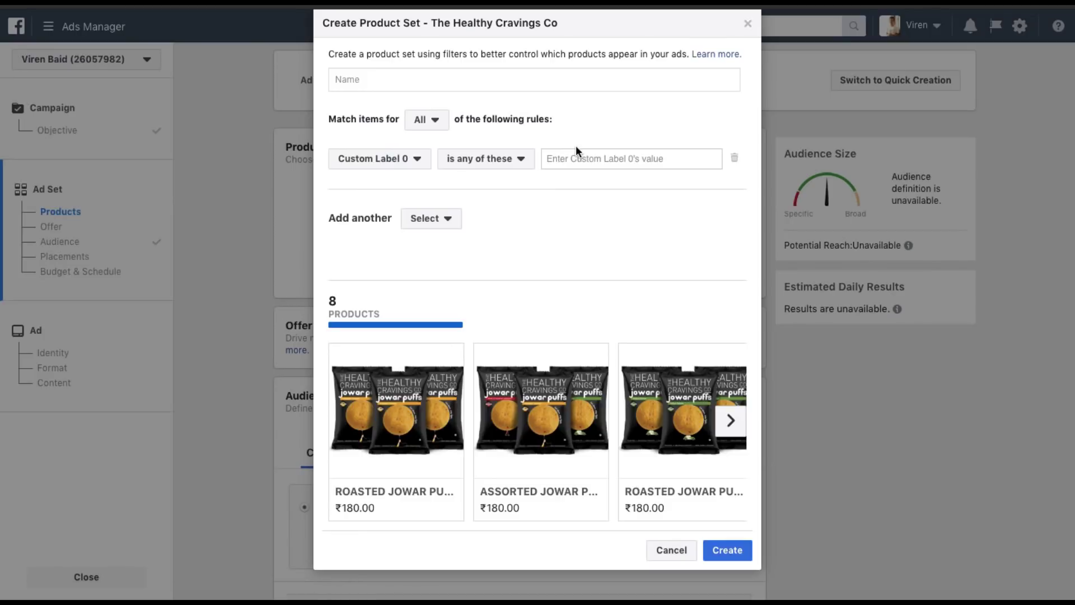
left_click(554, 161)
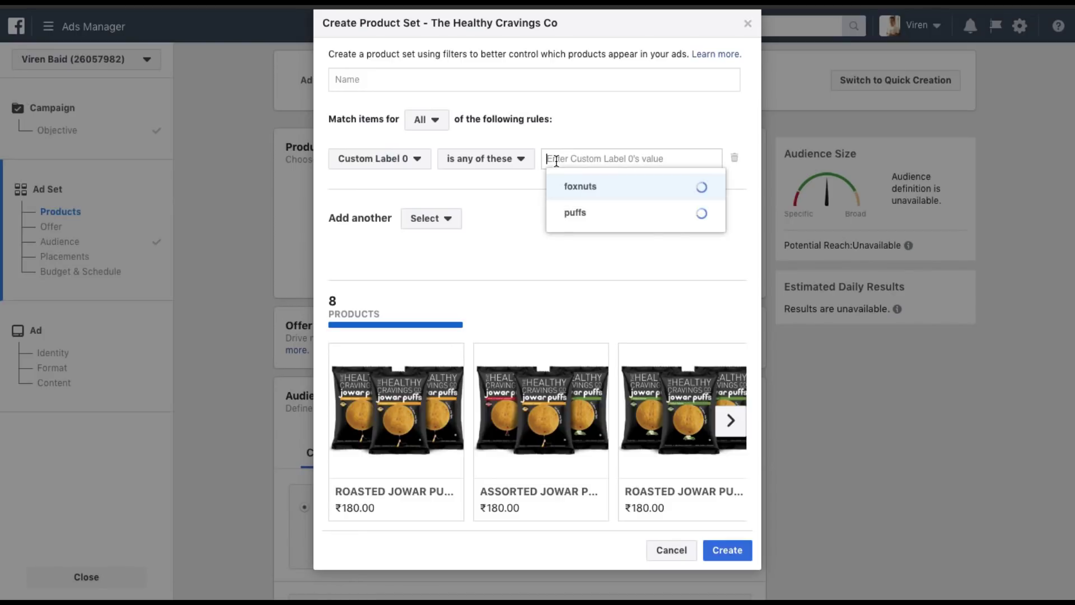
left_click(599, 191)
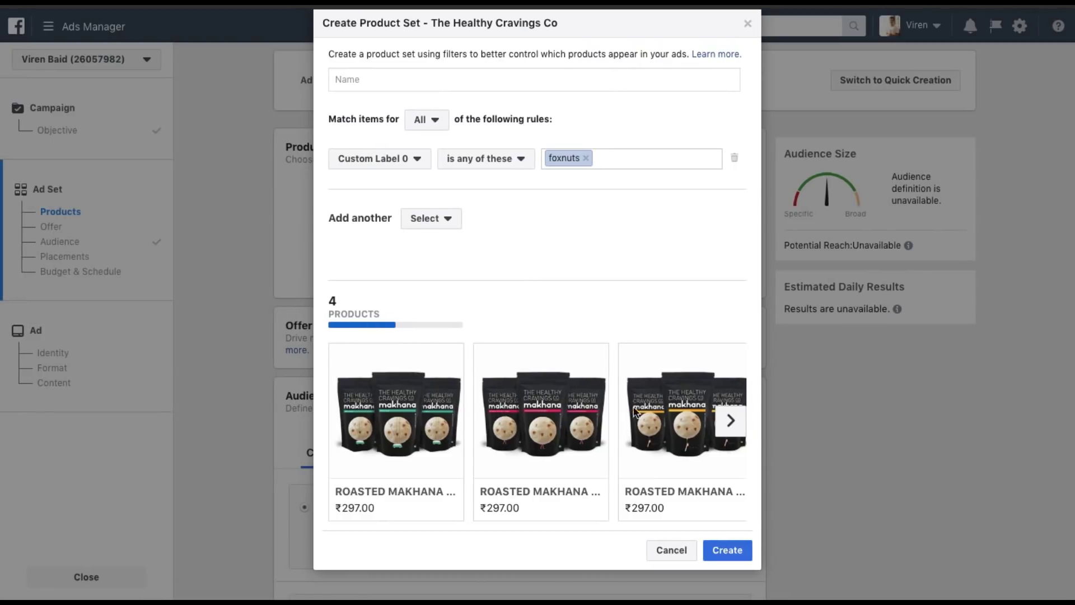
Look through the products matched by the foxnuts rule and the filter types available for another rule.
left_click(728, 420)
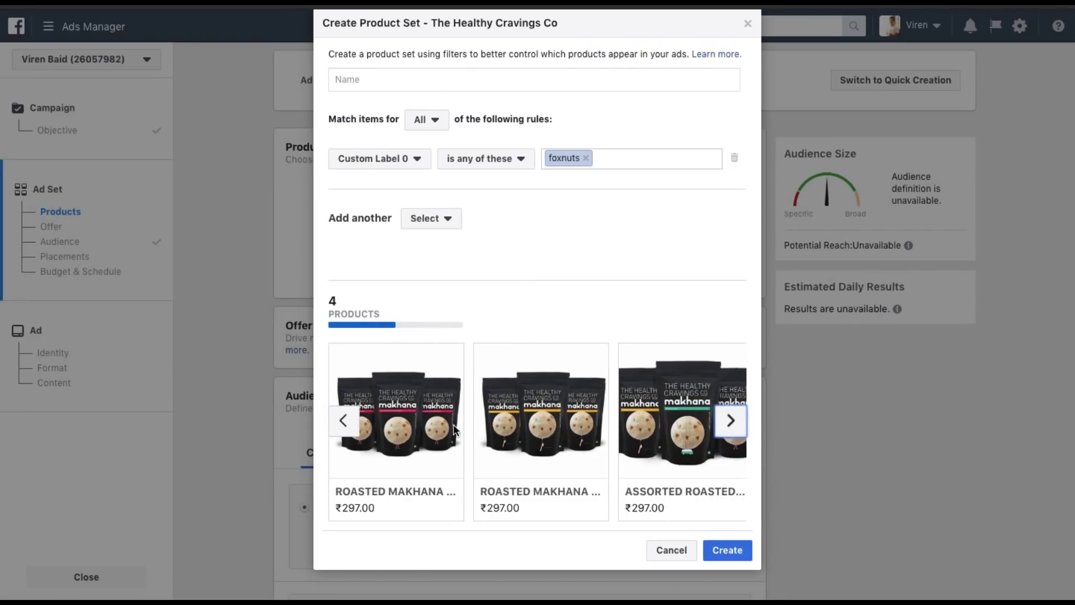
left_click(344, 421)
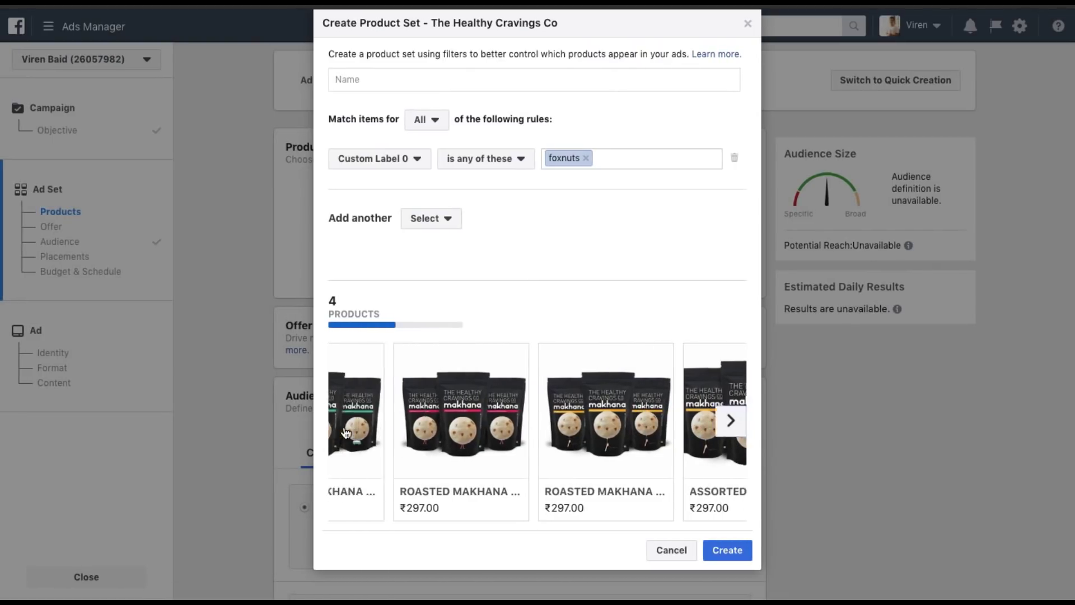
left_click(451, 222)
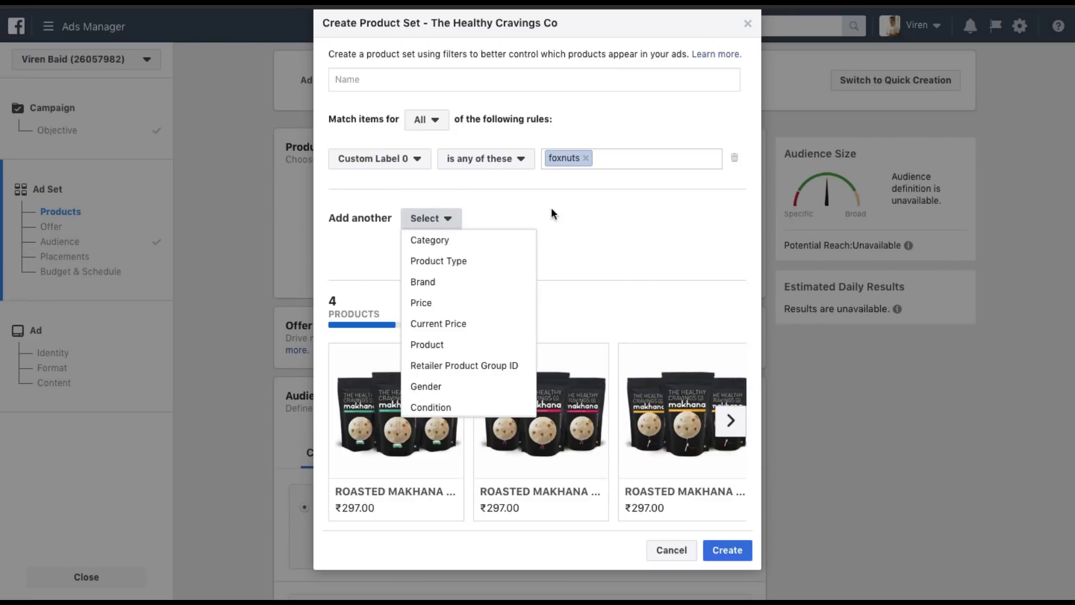
left_click(581, 213)
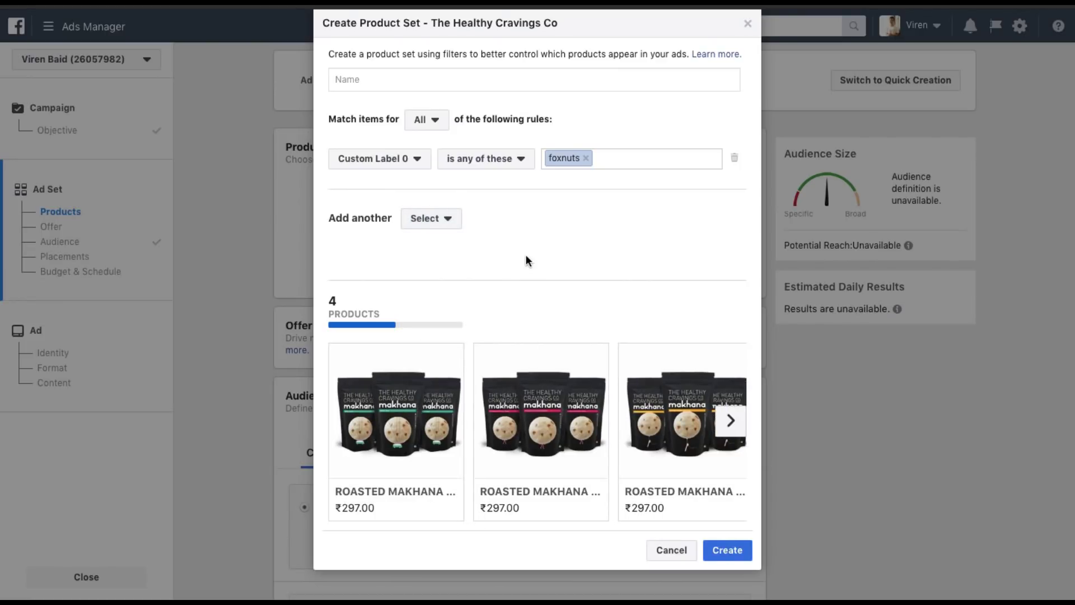
Name the product set Foxnuts and create it.
left_click(729, 549)
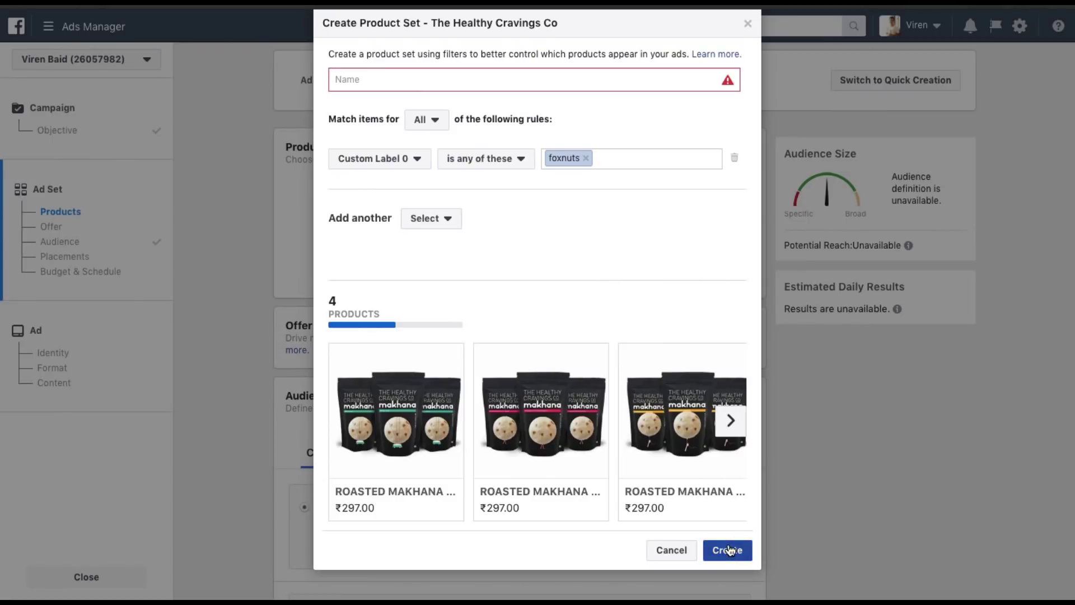
left_click(416, 89)
type("Foxnuts")
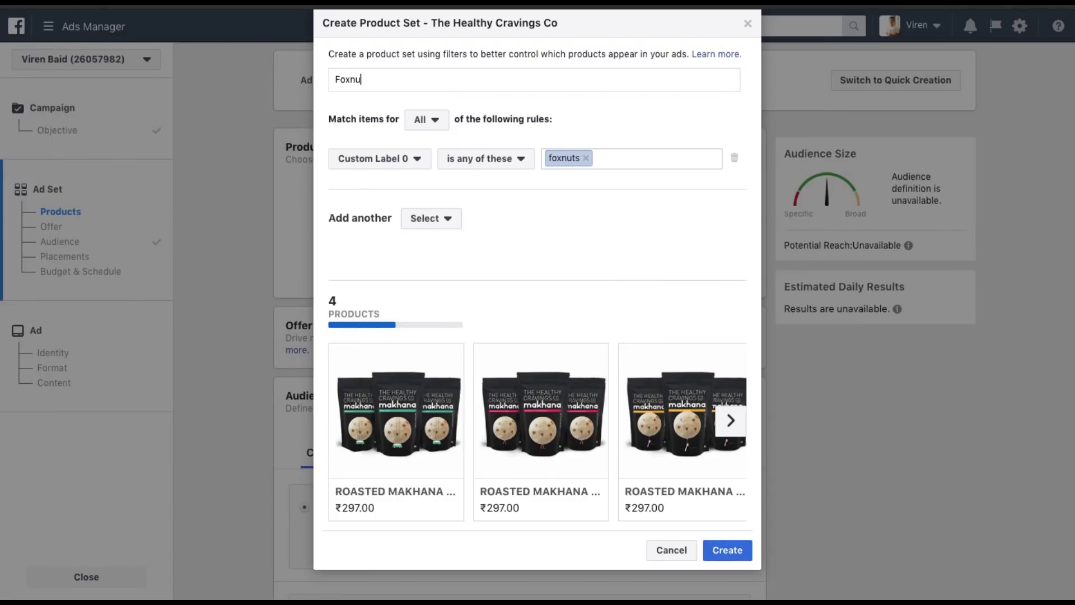
left_click(727, 550)
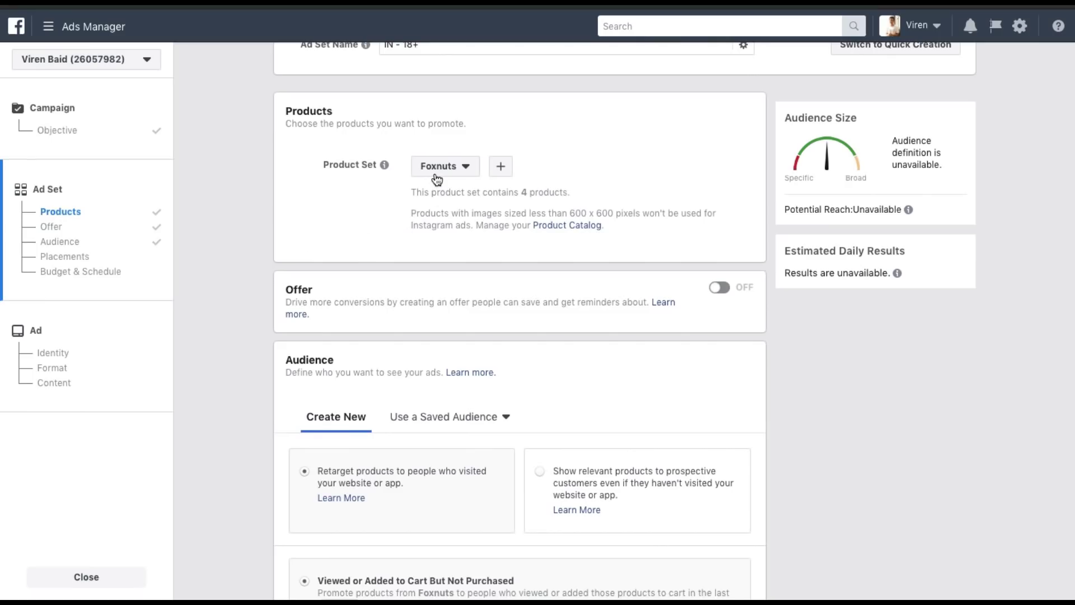
Create a second product set named Puffs with the rule Custom Label 0 is any of these: puffs.
left_click(501, 166)
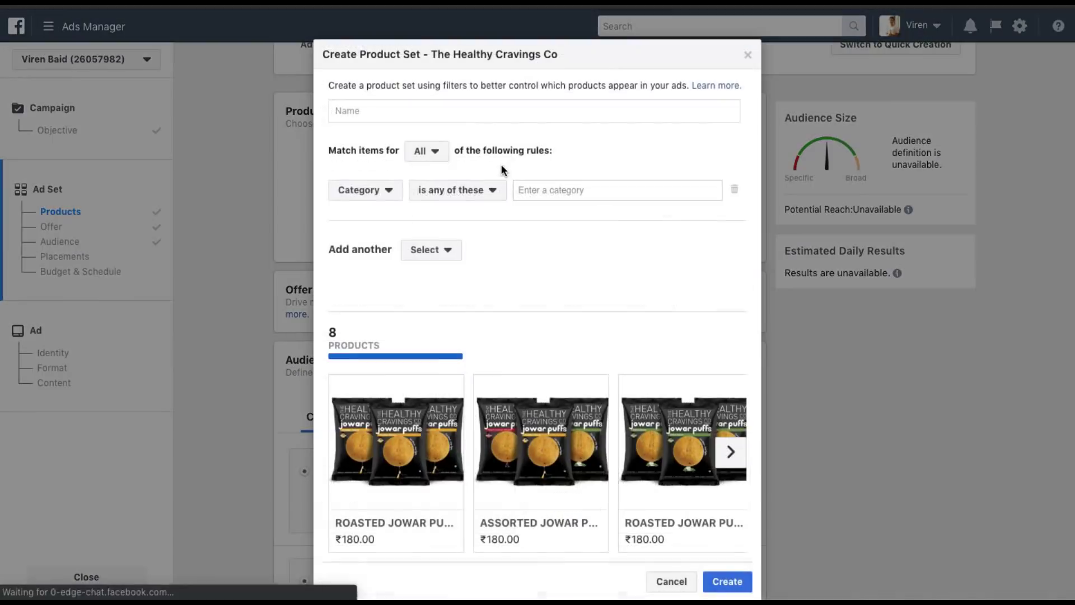
left_click(385, 194)
scroll(386, 280, "down", 3)
left_click(391, 329)
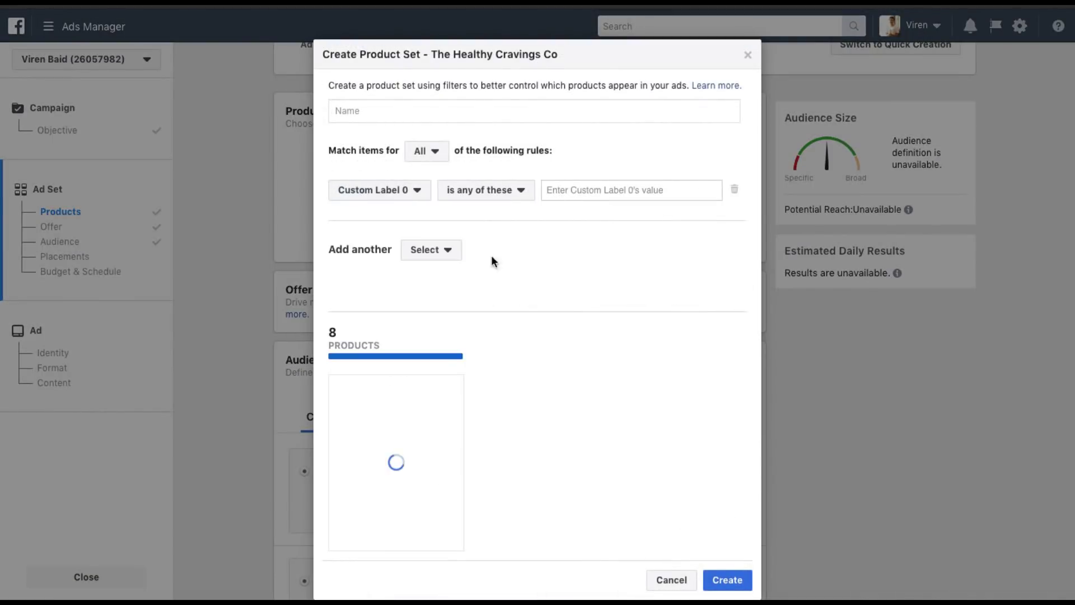
left_click(578, 191)
left_click(576, 241)
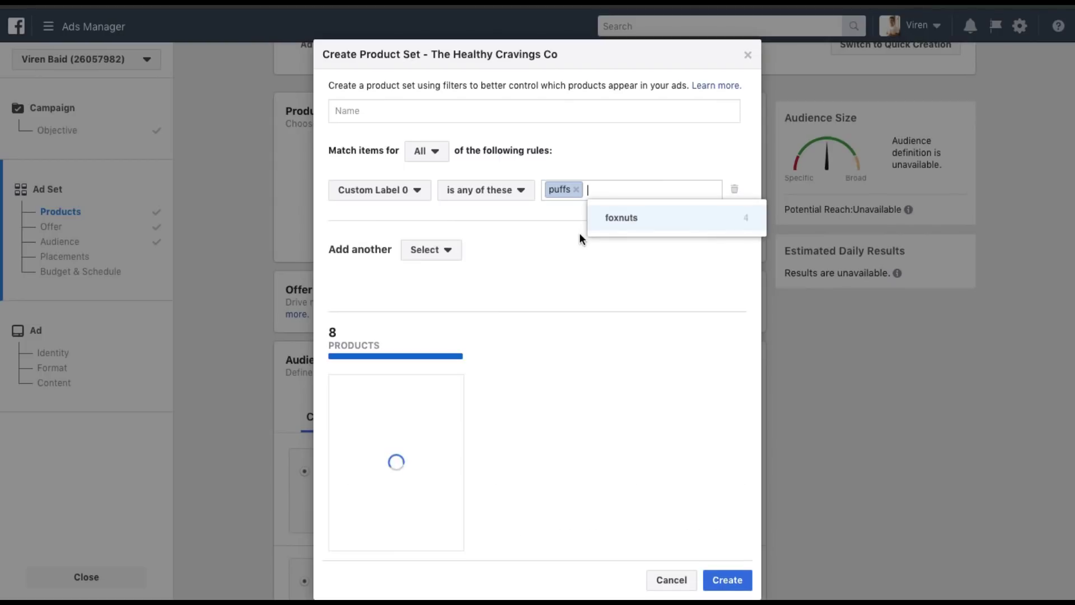
left_click(413, 110)
type("Puffs")
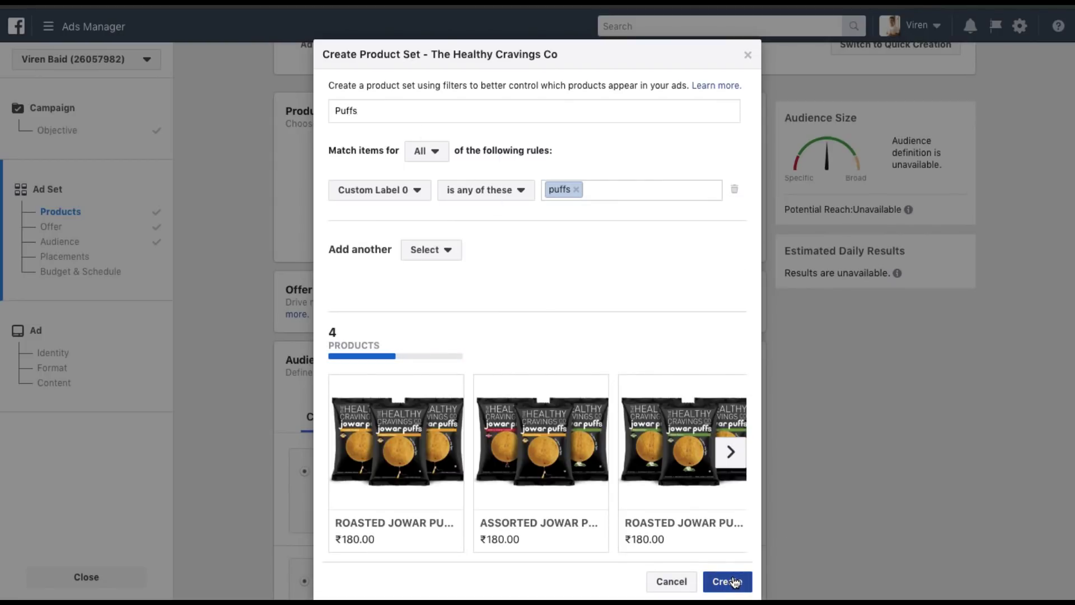
left_click(728, 581)
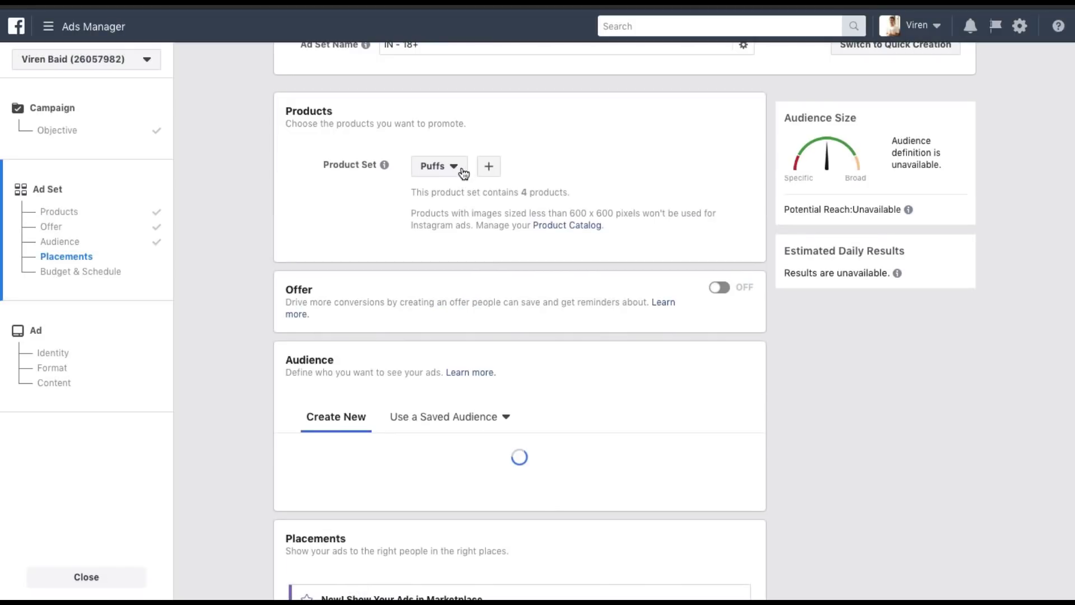
Choose Foxnuts as the product set to promote in the ad set.
left_click(456, 177)
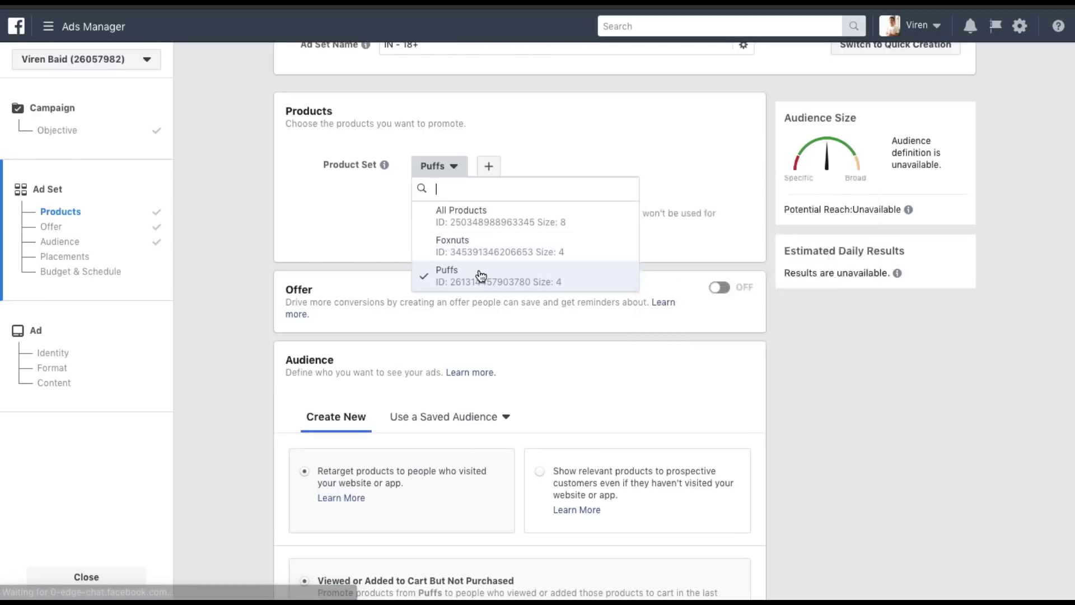
left_click(474, 255)
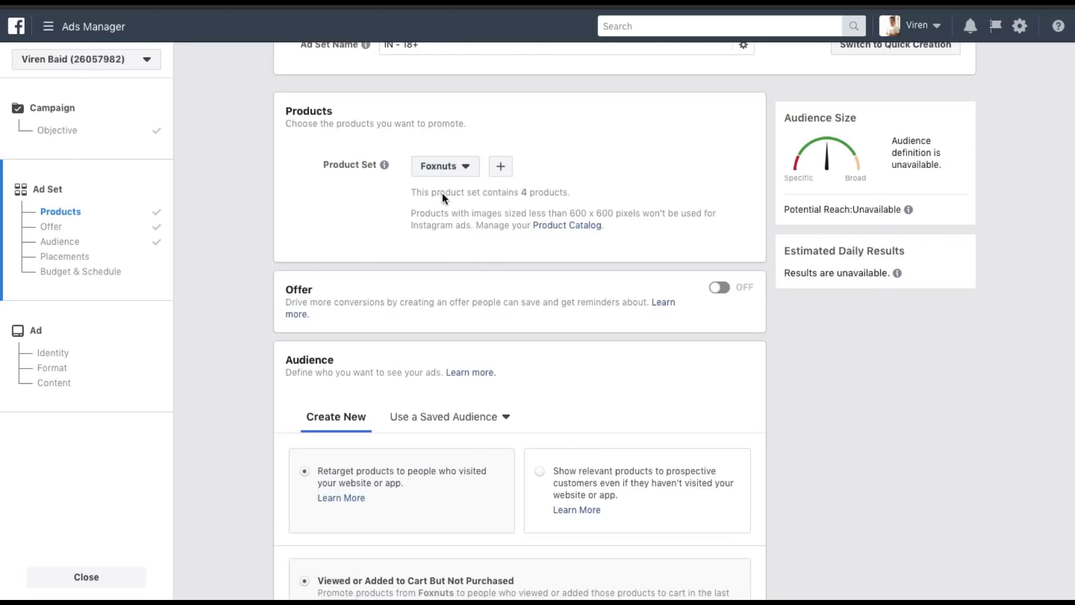
Examine the ad set's audience options for retargeting Foxnuts to people who visited the website or app.
scroll(262, 269, "down", 2)
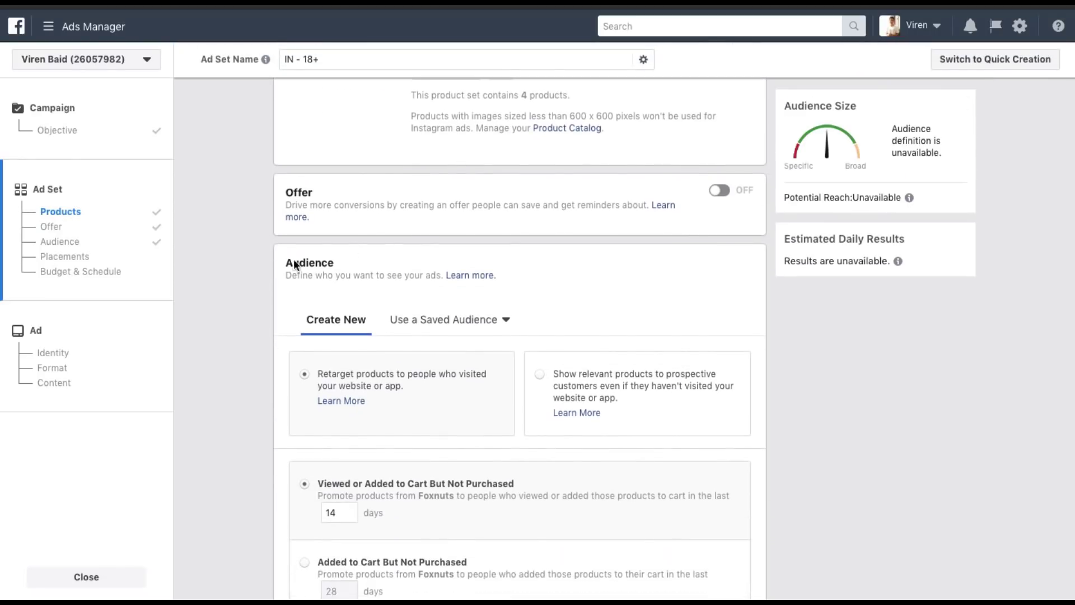
scroll(652, 208, "down", 2)
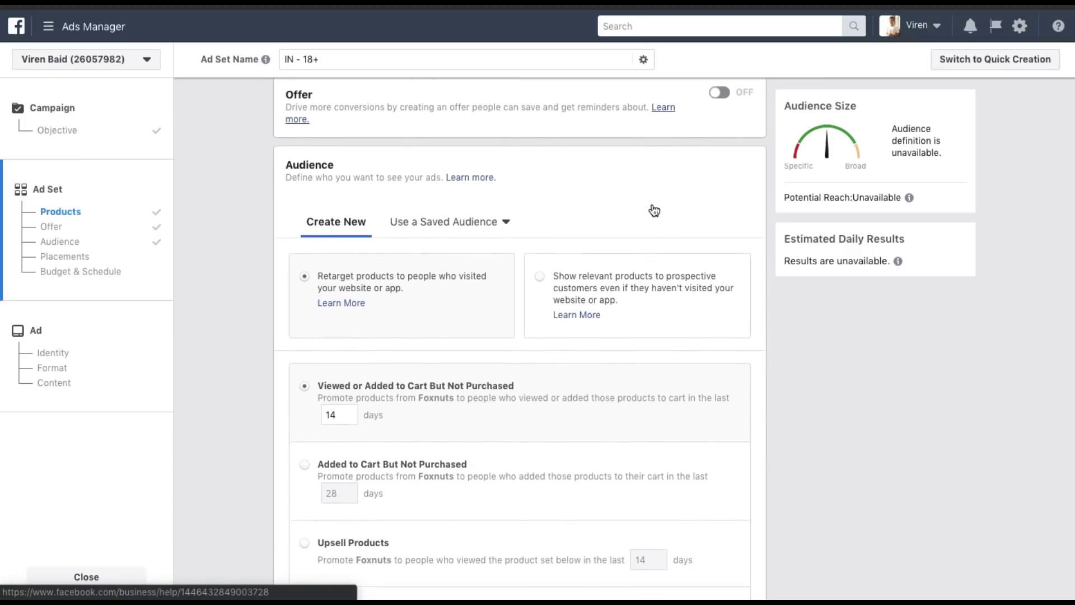
scroll(509, 134, "down", 1)
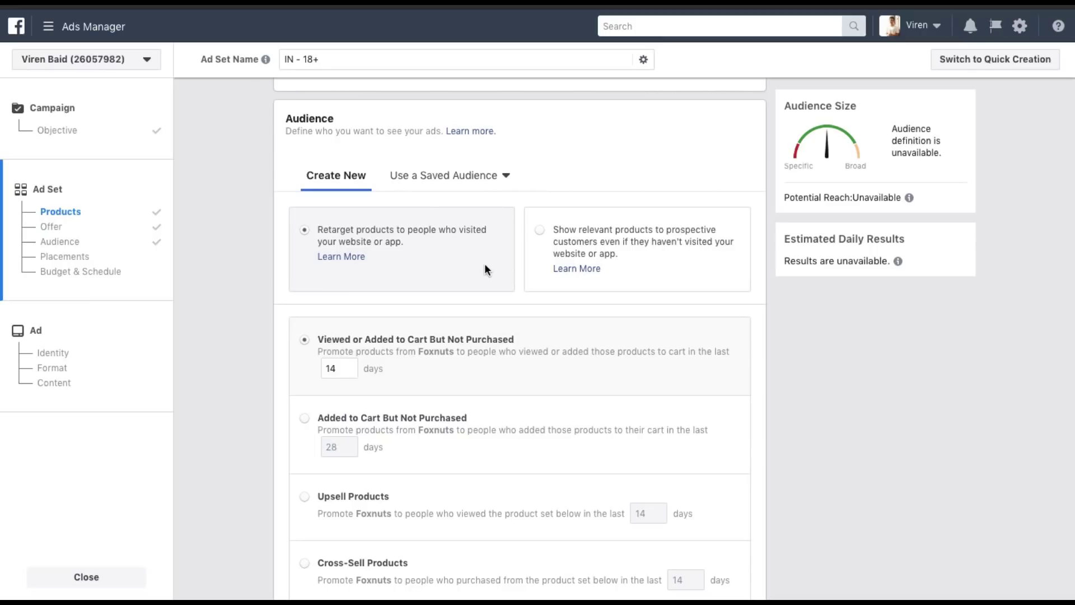
scroll(485, 265, "down", 3)
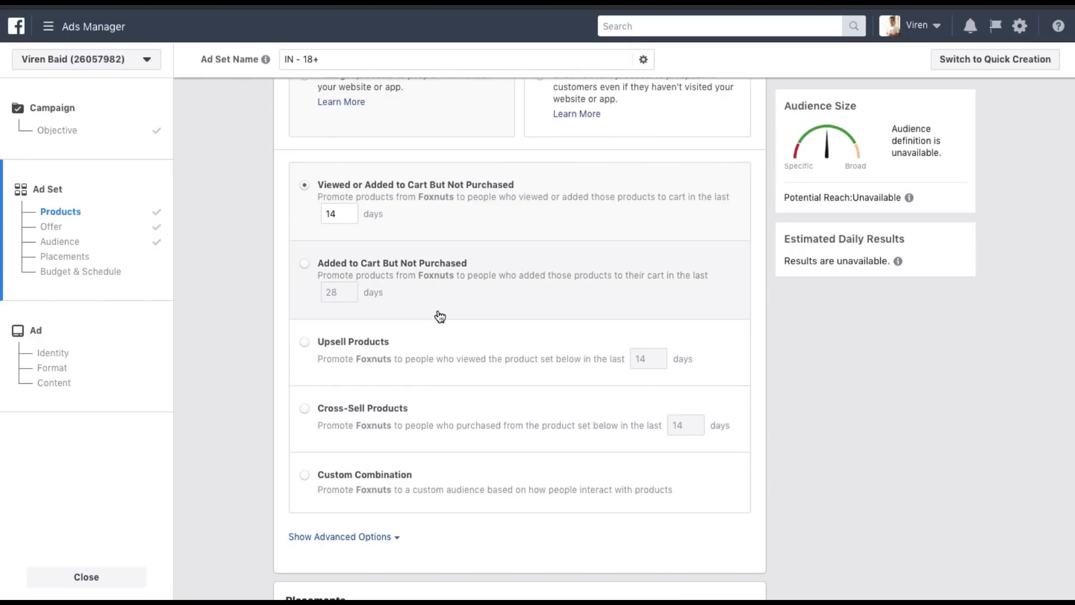
double_click(427, 198)
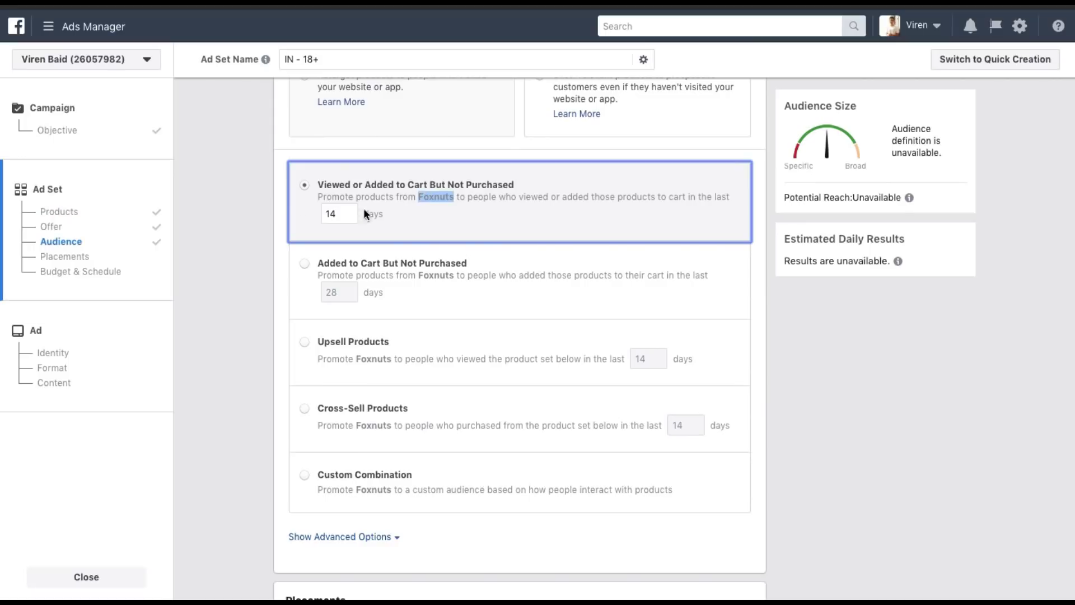
left_click(257, 226)
scroll(257, 227, "down", 1)
scroll(257, 227, "down", 1)
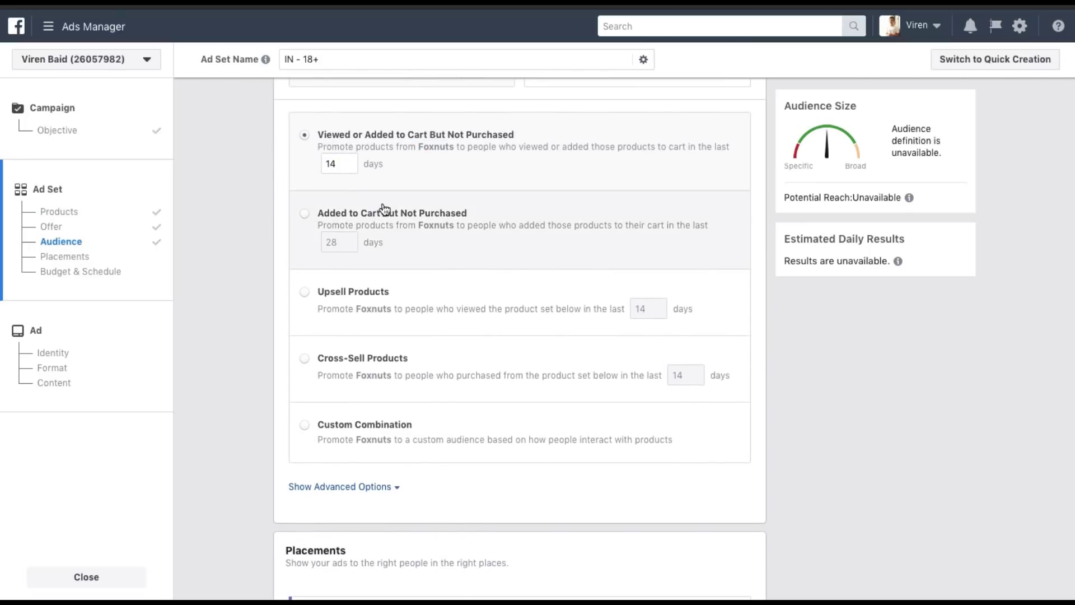
Choose the Added to Cart But Not Purchased retargeting audience.
left_click(339, 218)
left_click(242, 332)
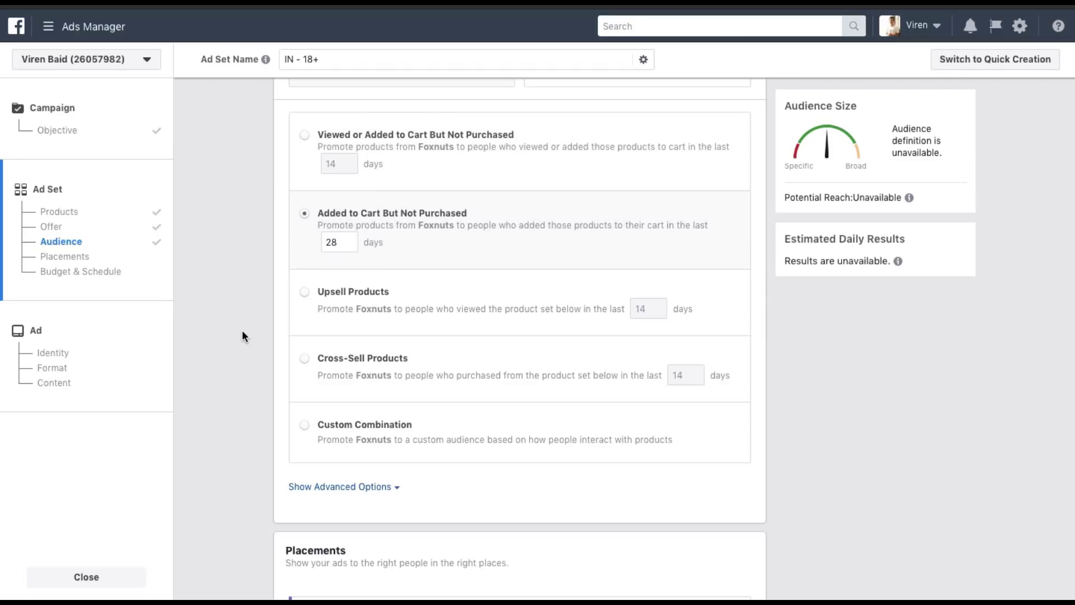
Try the Upsell Products retargeting audience and view the product sets available as its viewed products.
left_click(328, 301)
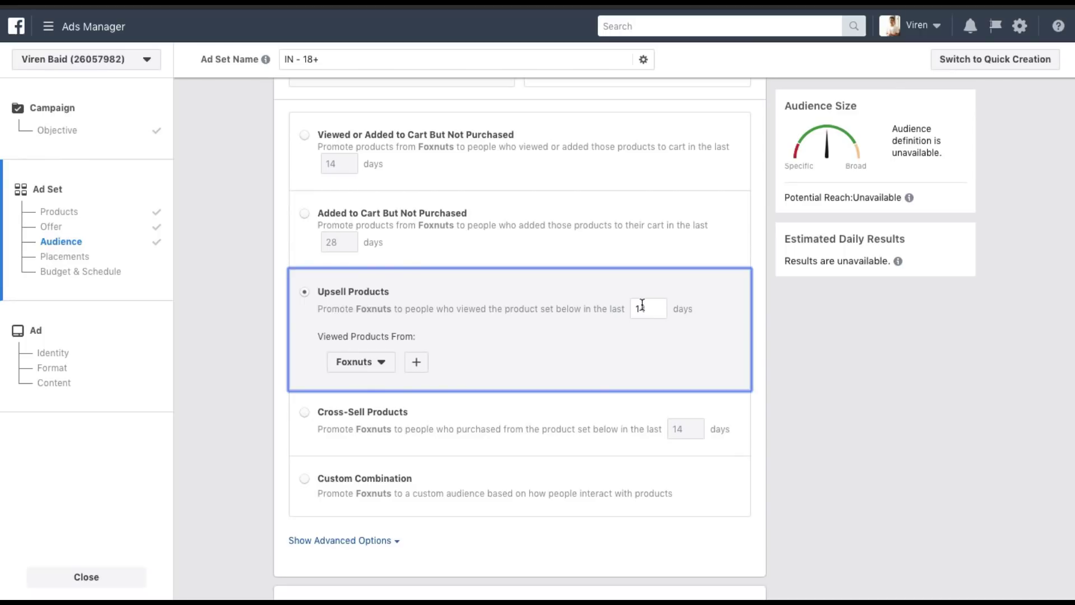
scroll(431, 345, "down", 1)
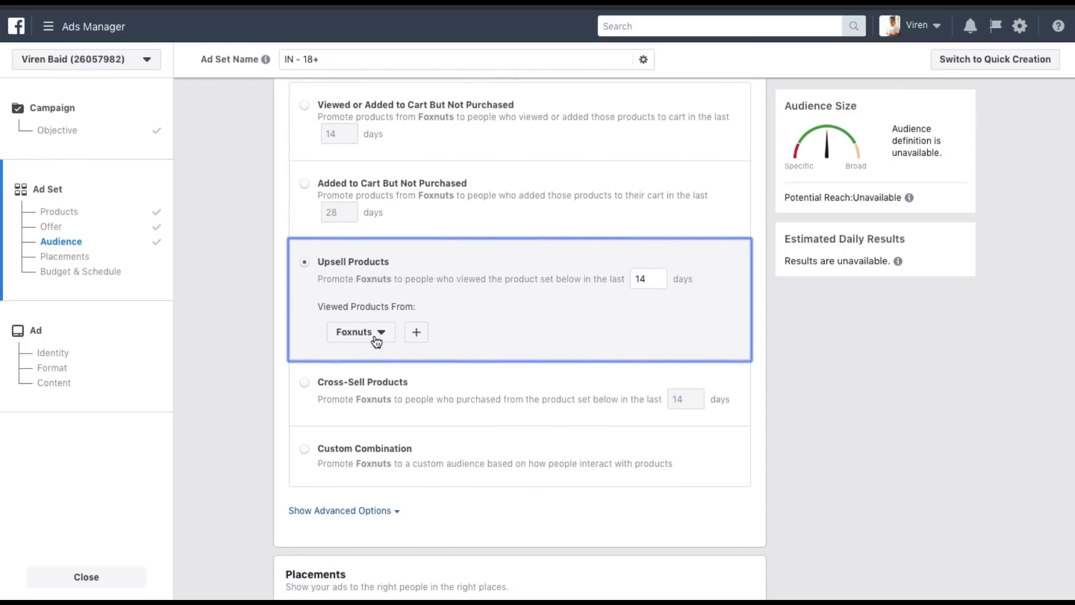
left_click(374, 335)
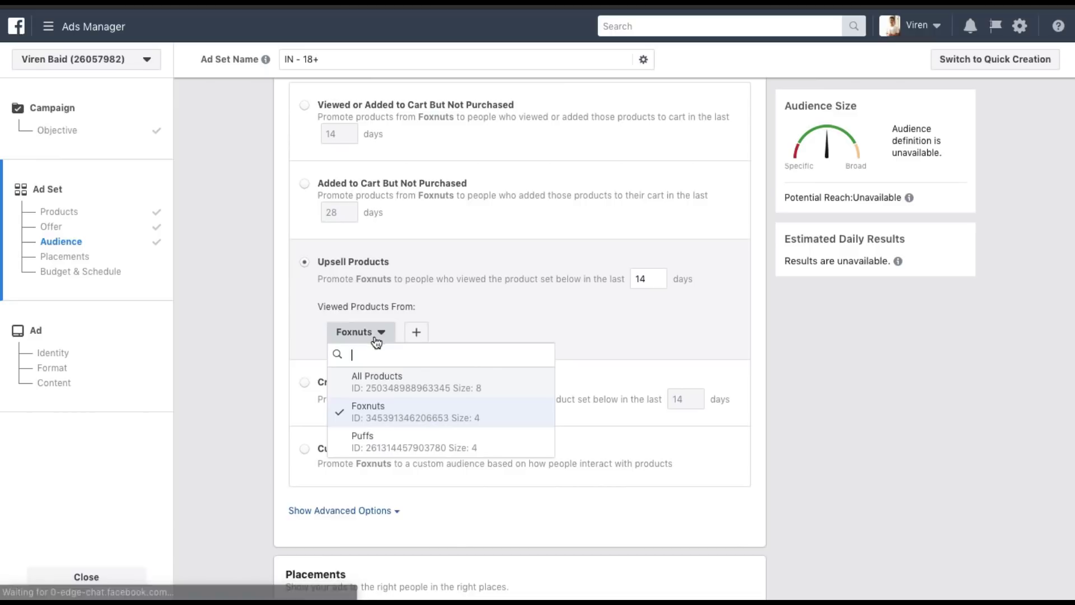
left_click(264, 359)
scroll(272, 370, "down", 3)
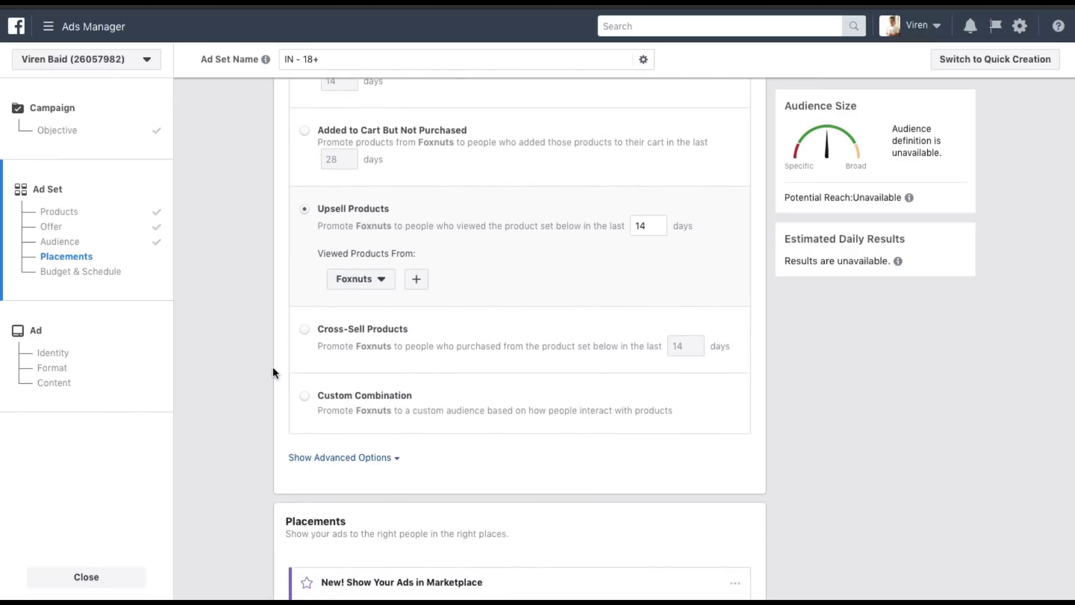
Try the Cross-Sell Products audience and view the product sets available as its purchased products.
left_click(331, 347)
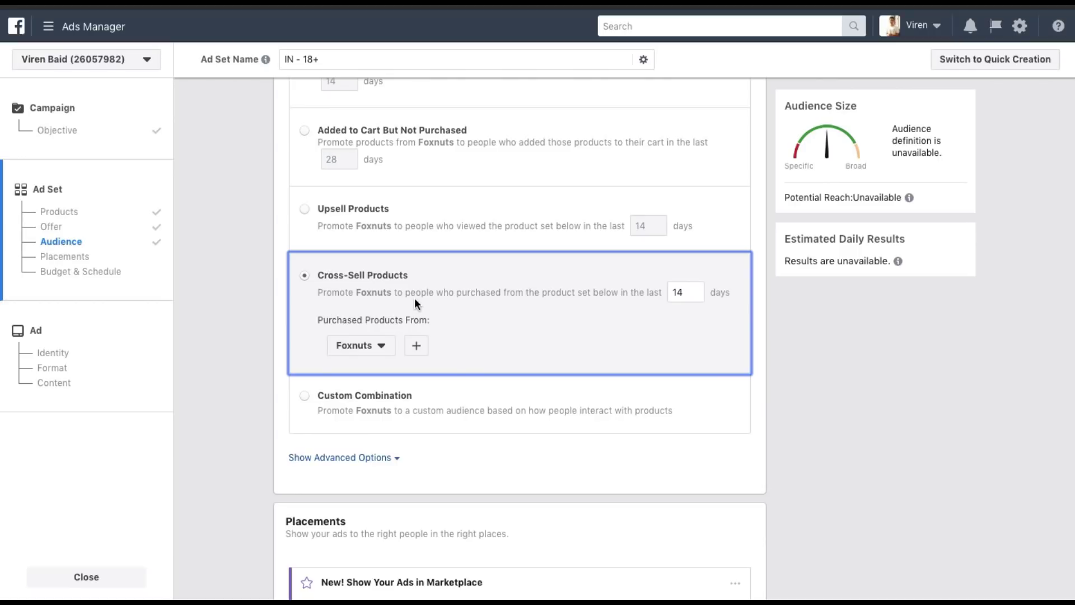
left_click(378, 348)
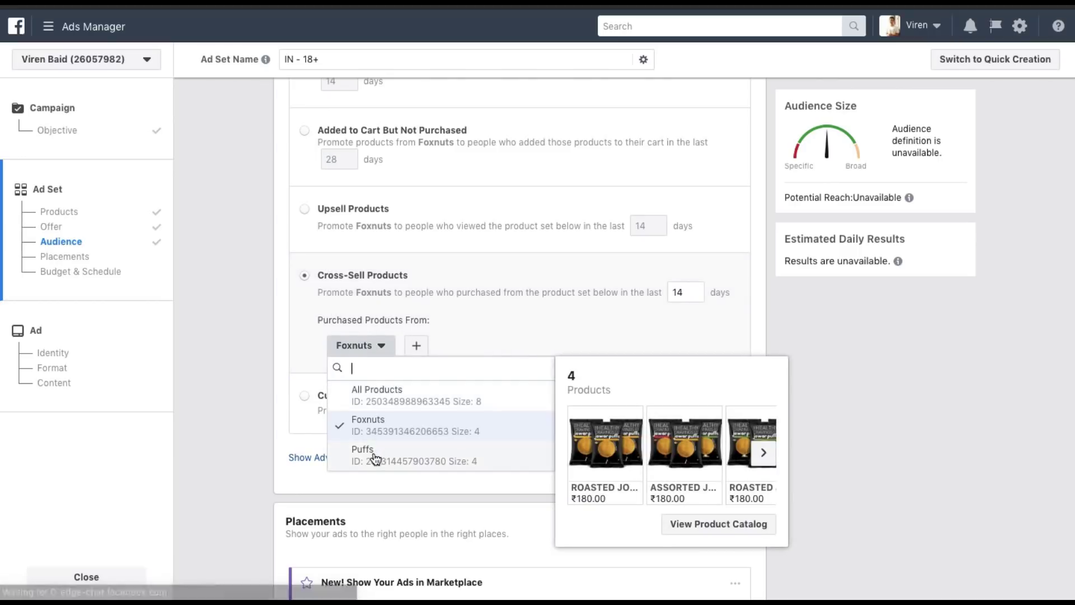
left_click(242, 344)
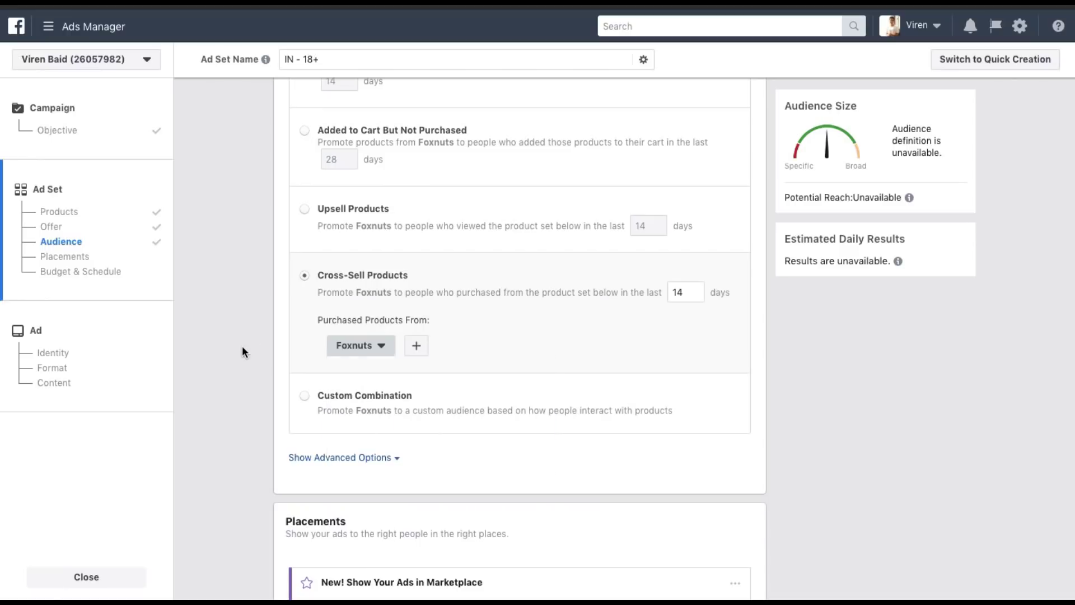
Try the Custom Combination audience to review its product, inclusion and exclusion settings.
left_click(304, 396)
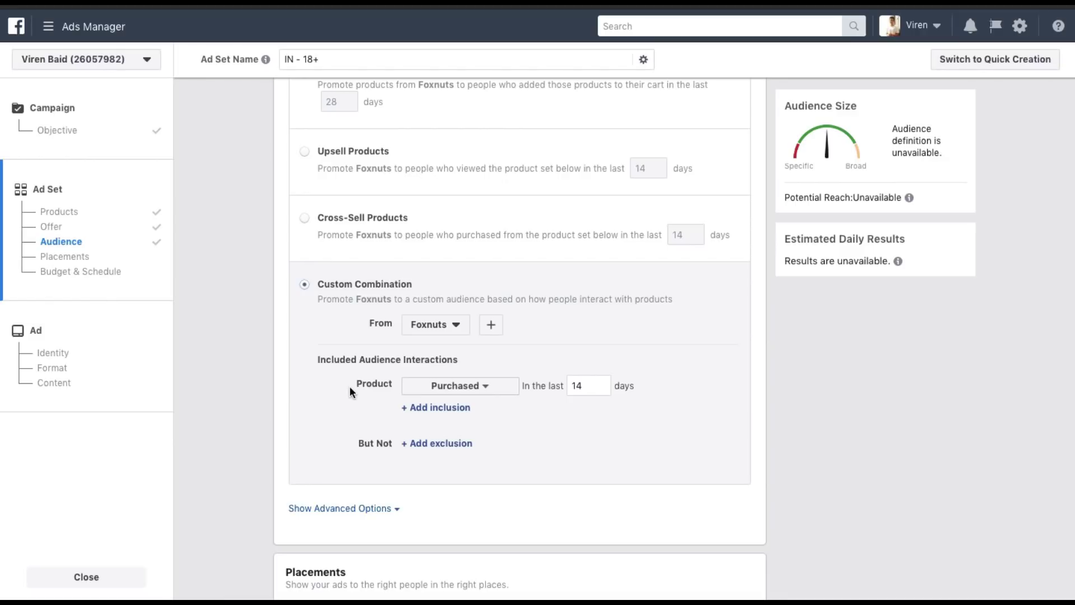
scroll(257, 354, "up", 3)
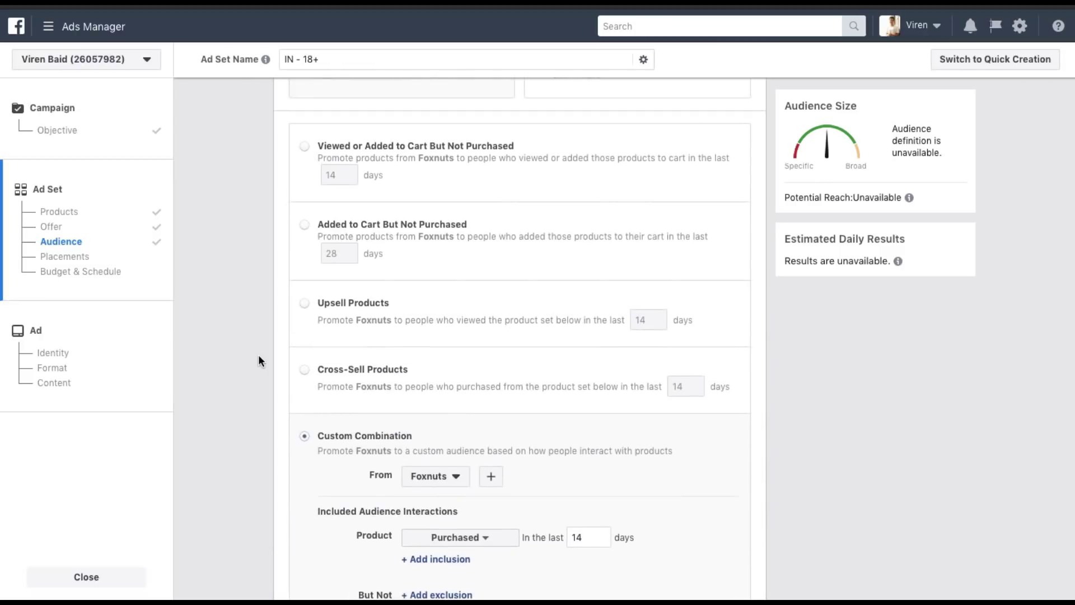
scroll(420, 228, "up", 3)
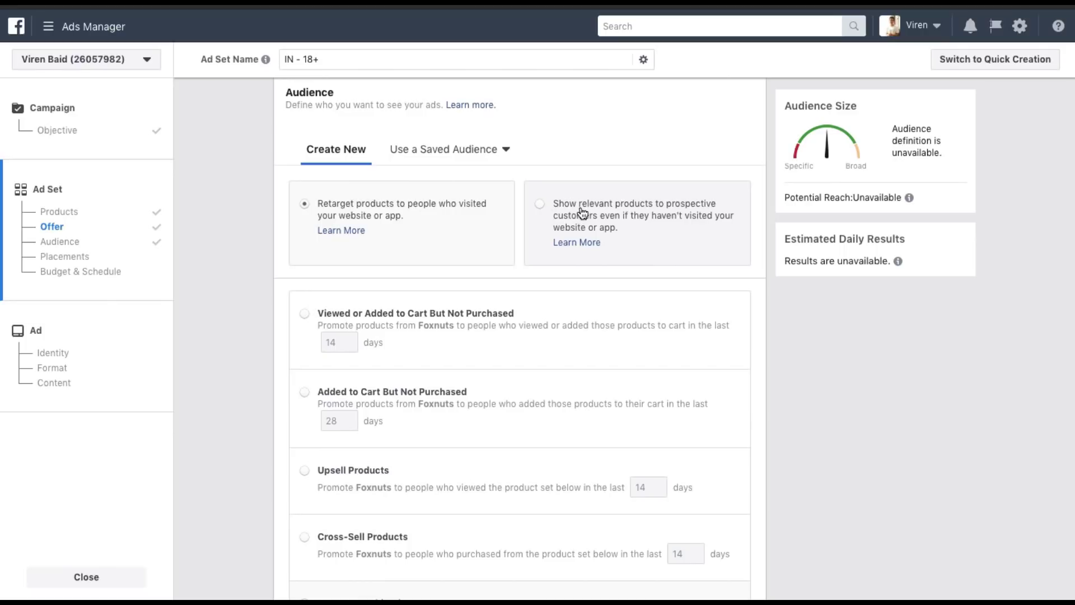
Try targeting prospective customers who haven't visited the website or app and look through the available targeting fields.
left_click(528, 200)
scroll(399, 325, "down", 2)
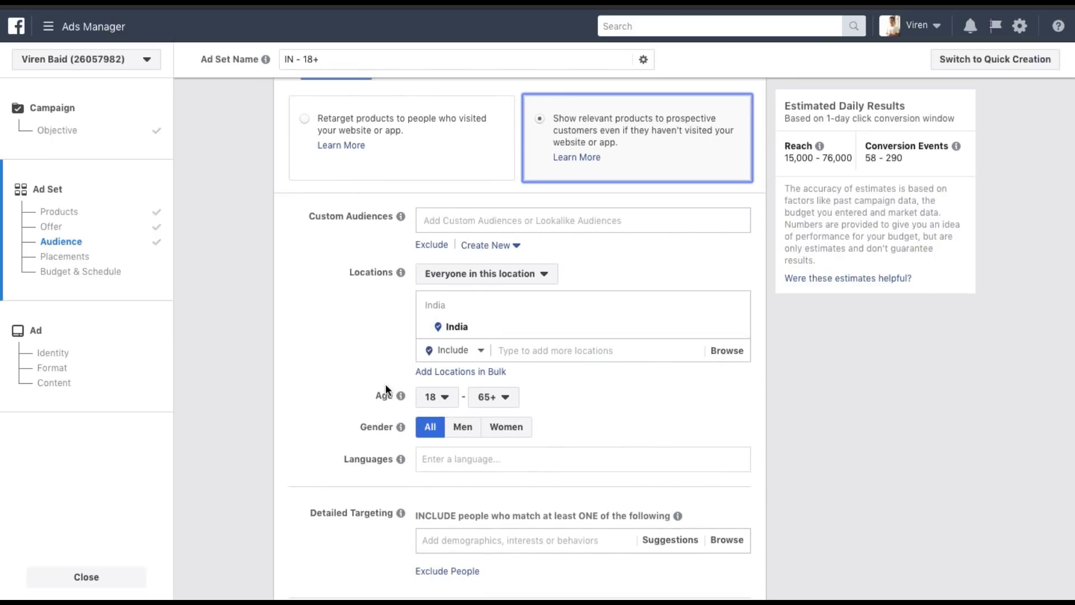
scroll(386, 388, "down", 5)
scroll(386, 384, "up", 5)
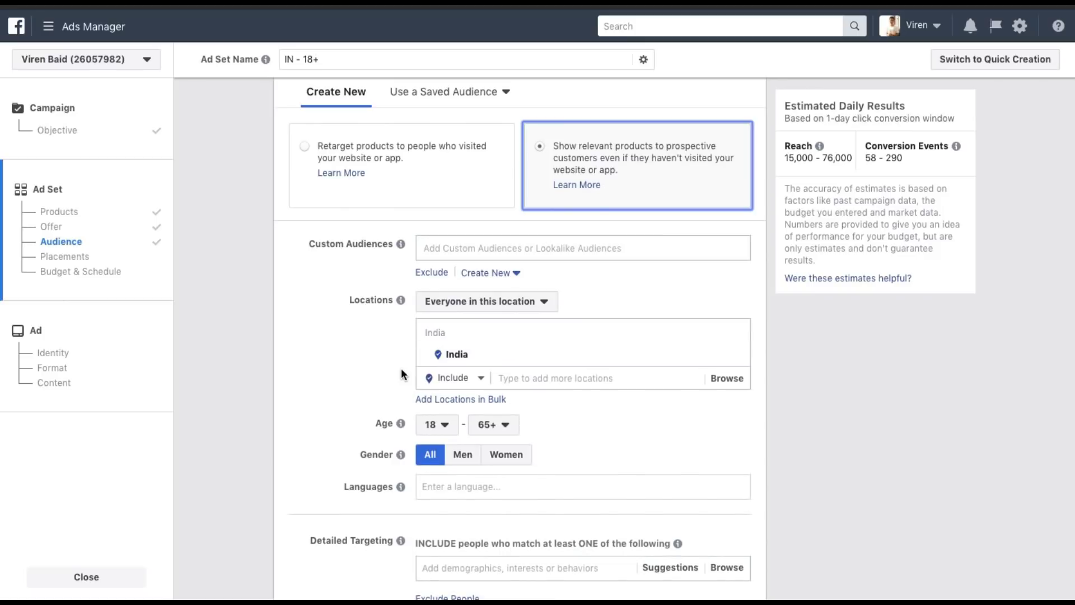
Retarget website or app visitors with the Cross-Sell Products audience, using Puffs as the purchased product set.
left_click(402, 155)
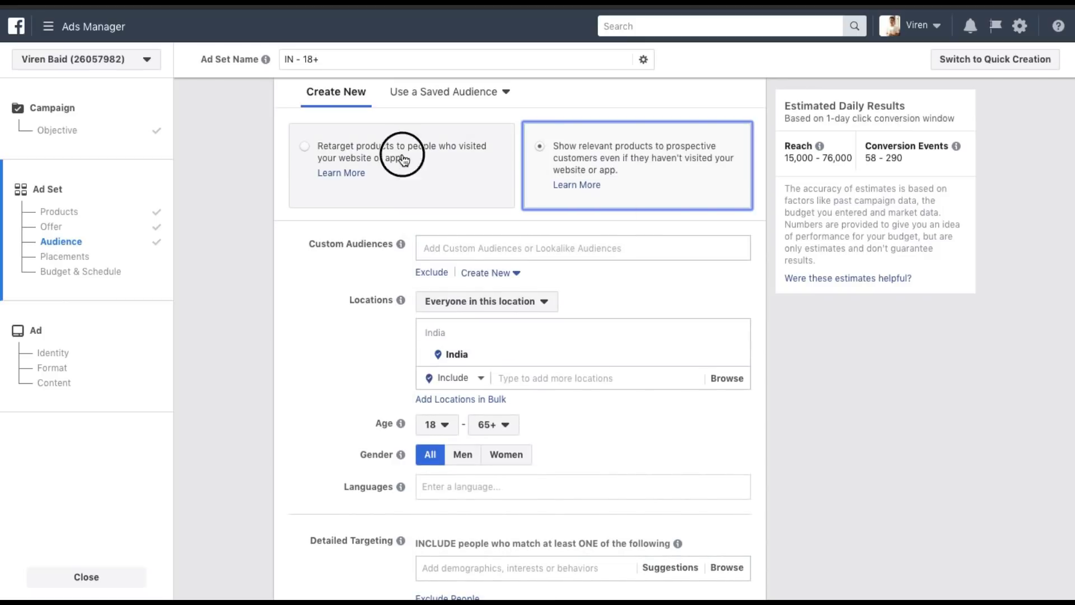
scroll(263, 335, "down", 2)
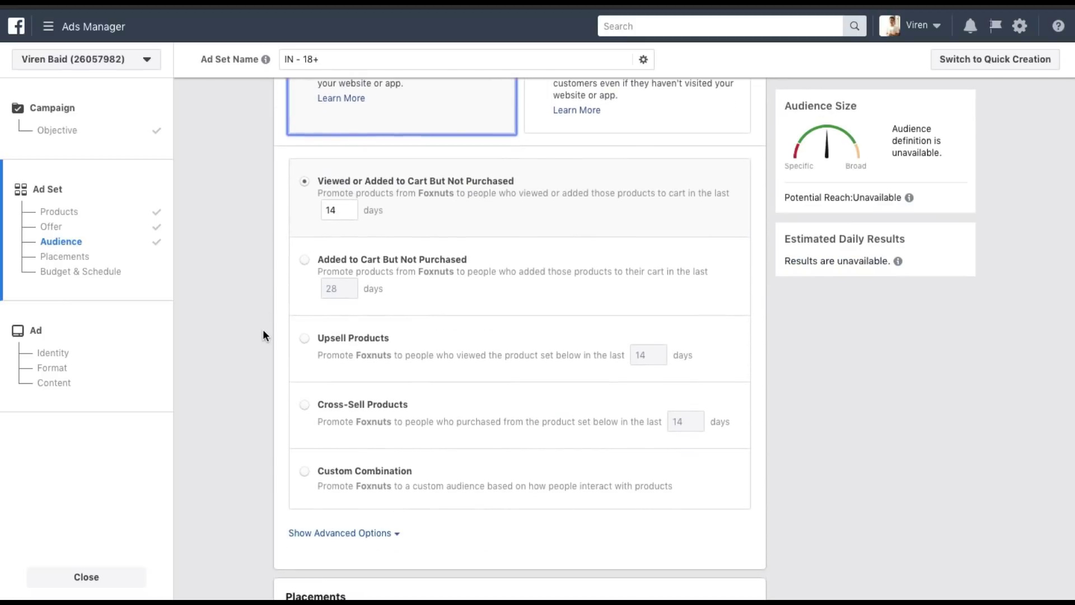
left_click(386, 407)
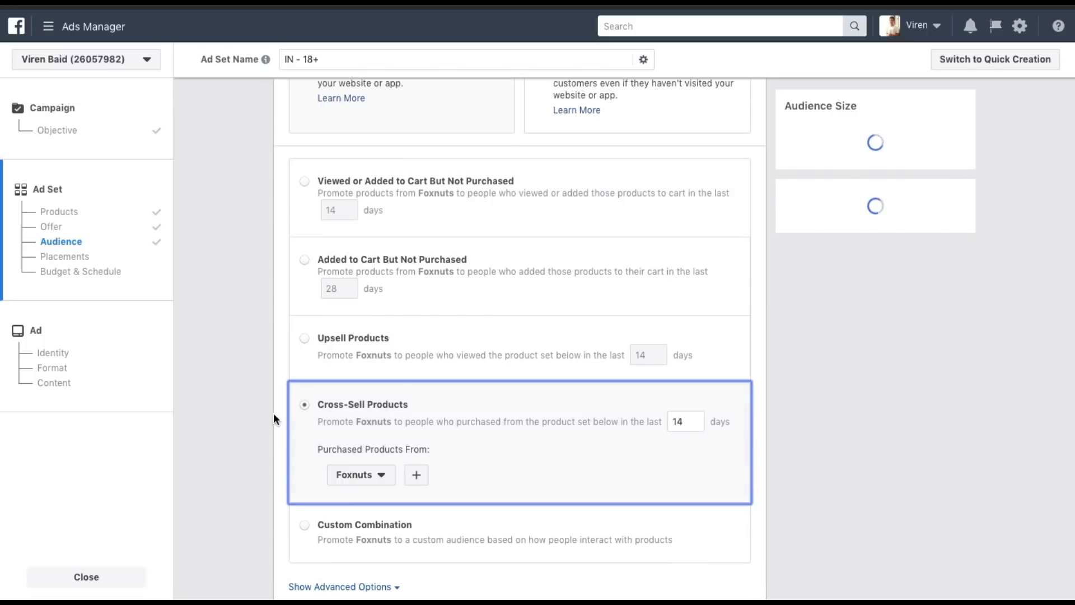
scroll(273, 417, "down", 1)
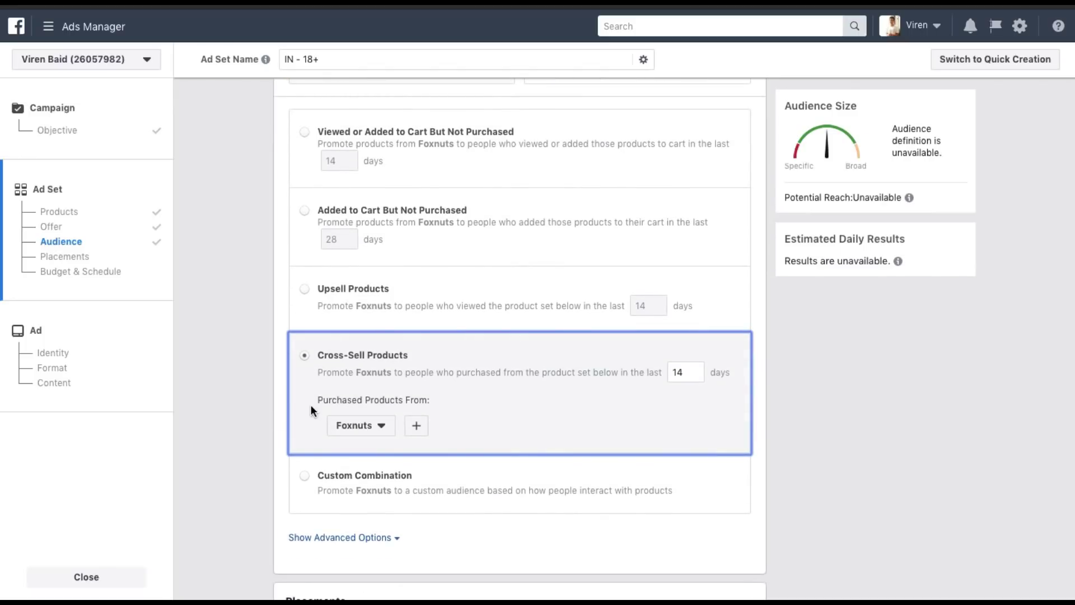
left_click(352, 428)
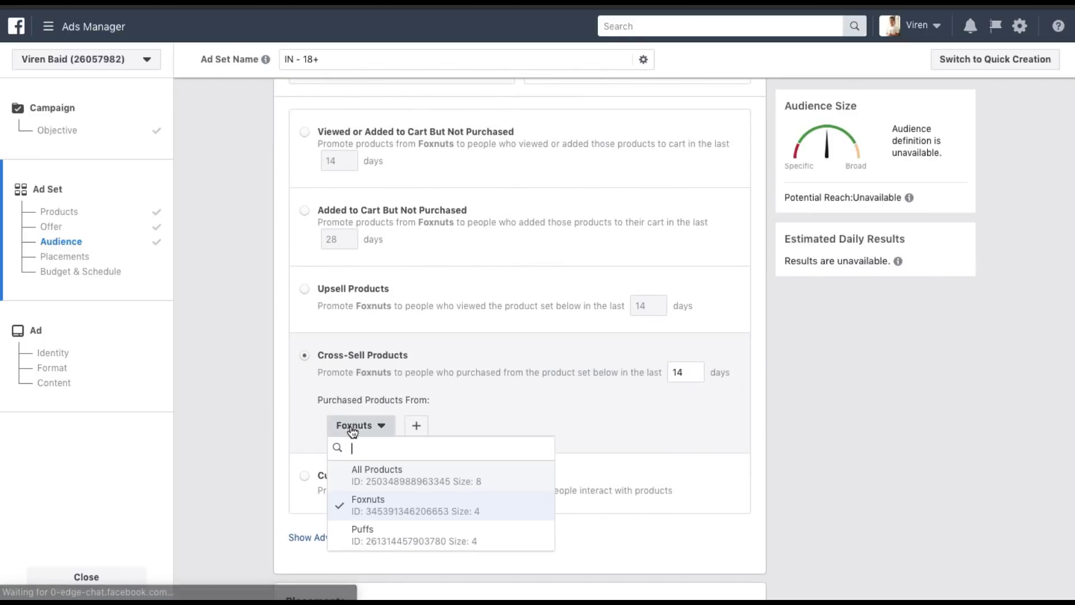
left_click(361, 535)
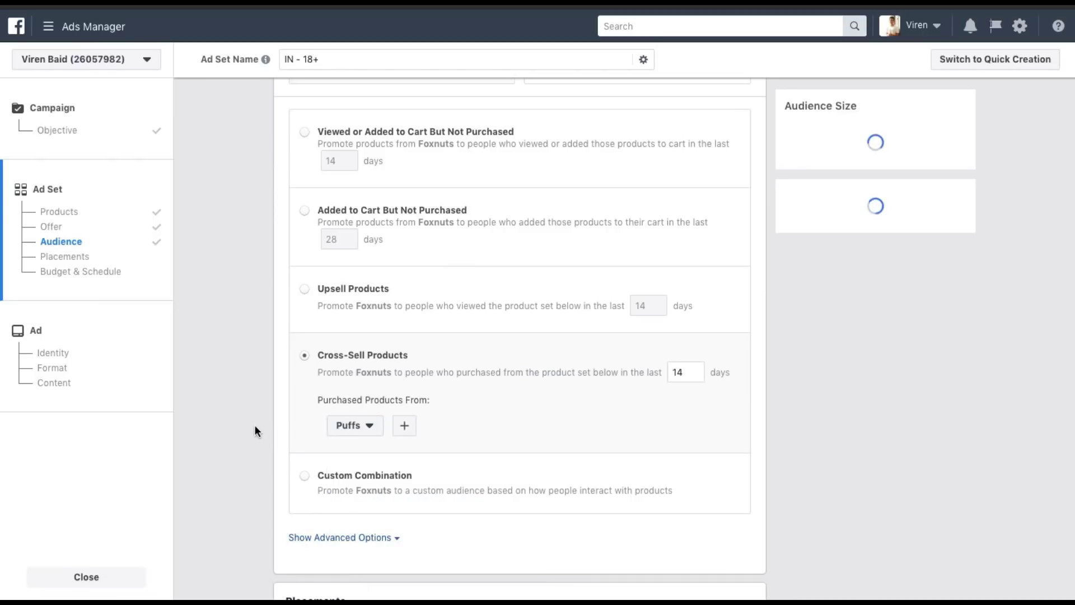
Switch the ad set to Edit Placements and exclude the Facebook Right Column and Marketplace placements.
scroll(255, 427, "down", 2)
scroll(254, 427, "down", 5)
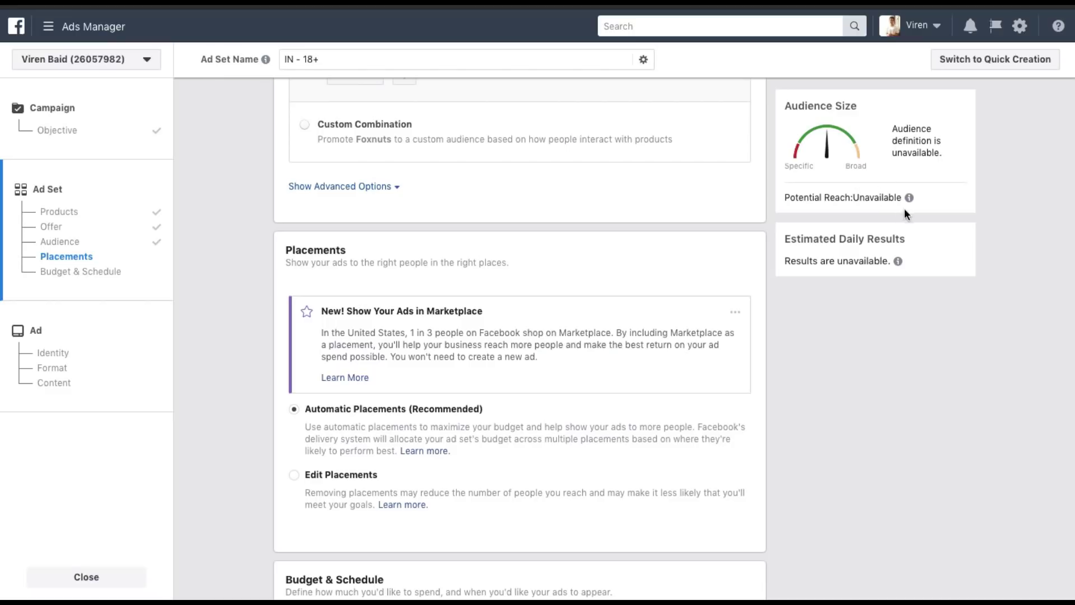
scroll(661, 314, "down", 2)
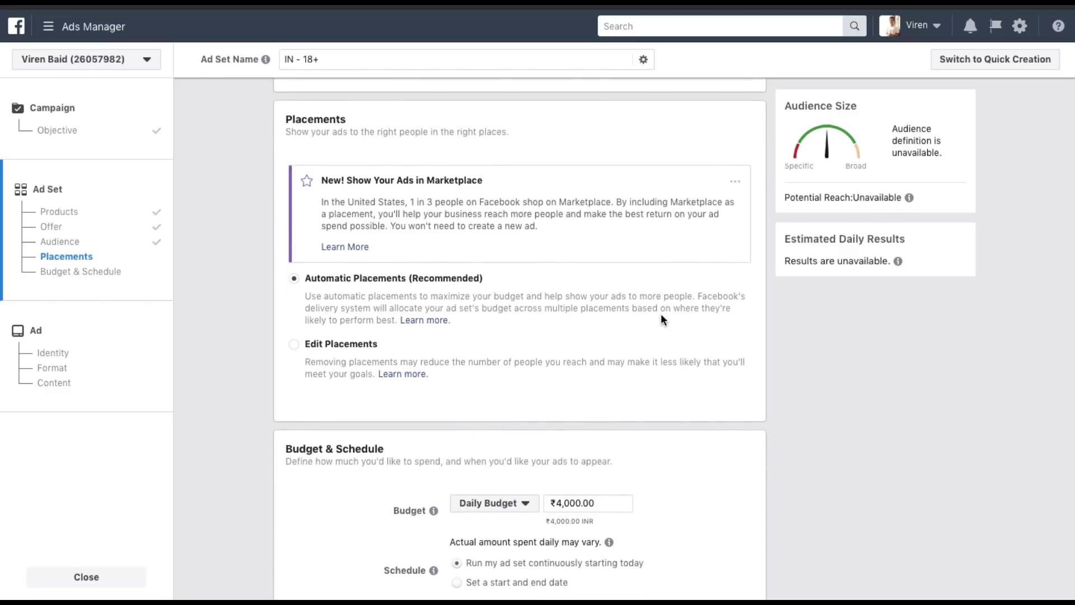
scroll(426, 328, "down", 1)
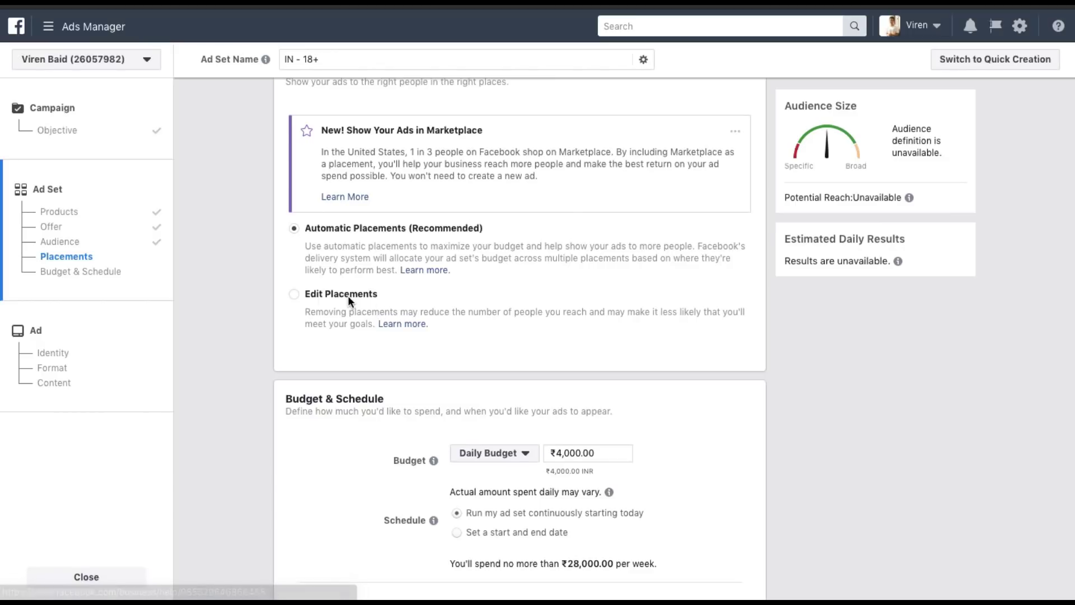
left_click(329, 293)
scroll(297, 319, "down", 3)
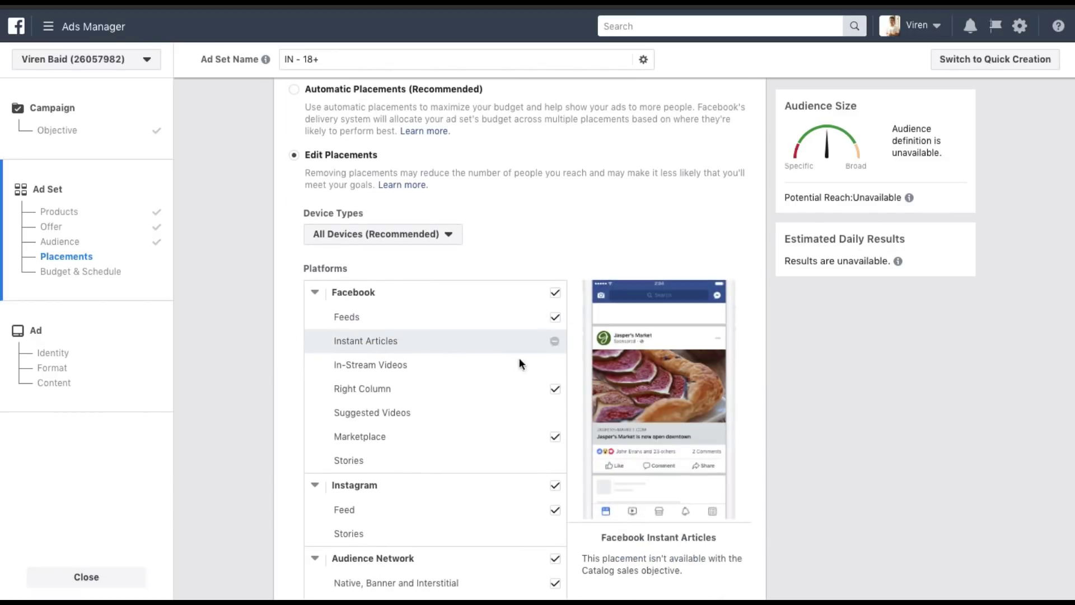
left_click(554, 390)
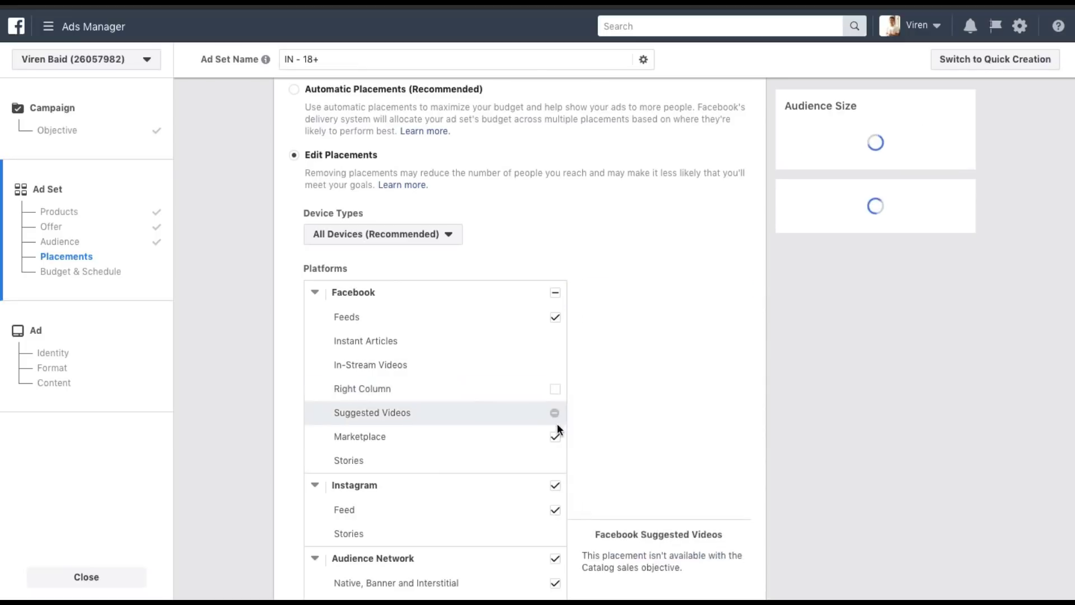
left_click(555, 437)
scroll(558, 441, "down", 3)
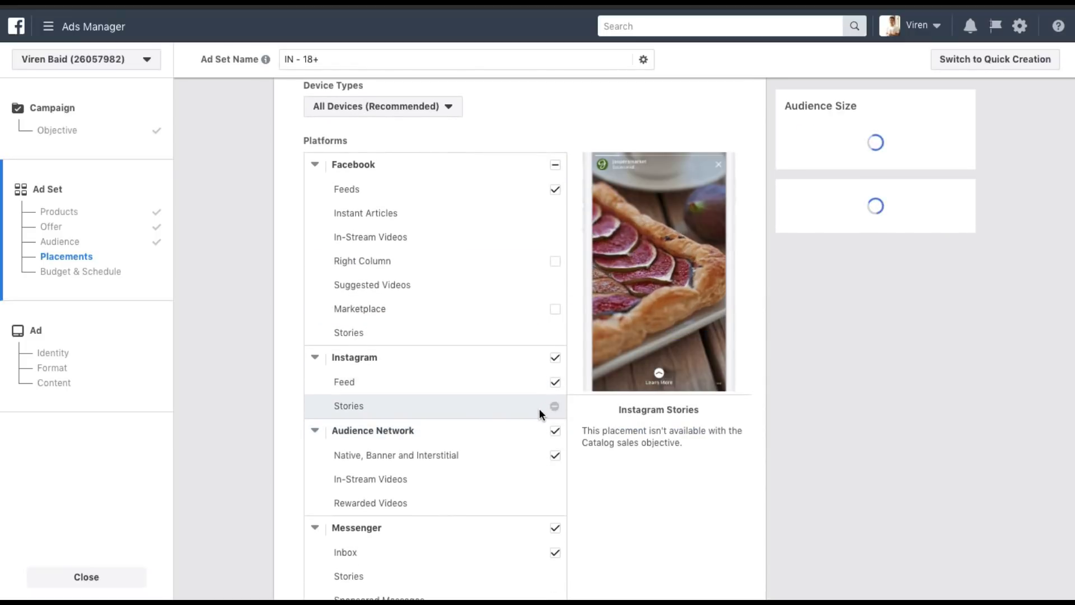
Exclude the Audience Network and Messenger placements from the ad set.
scroll(539, 411, "down", 2)
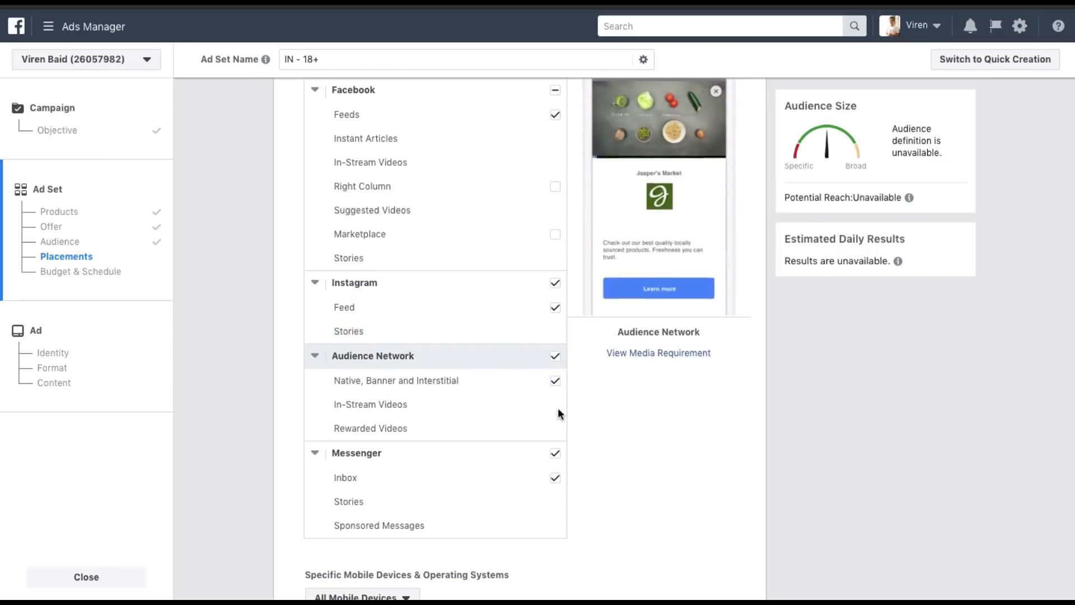
left_click(554, 383)
left_click(556, 453)
scroll(293, 424, "down", 9)
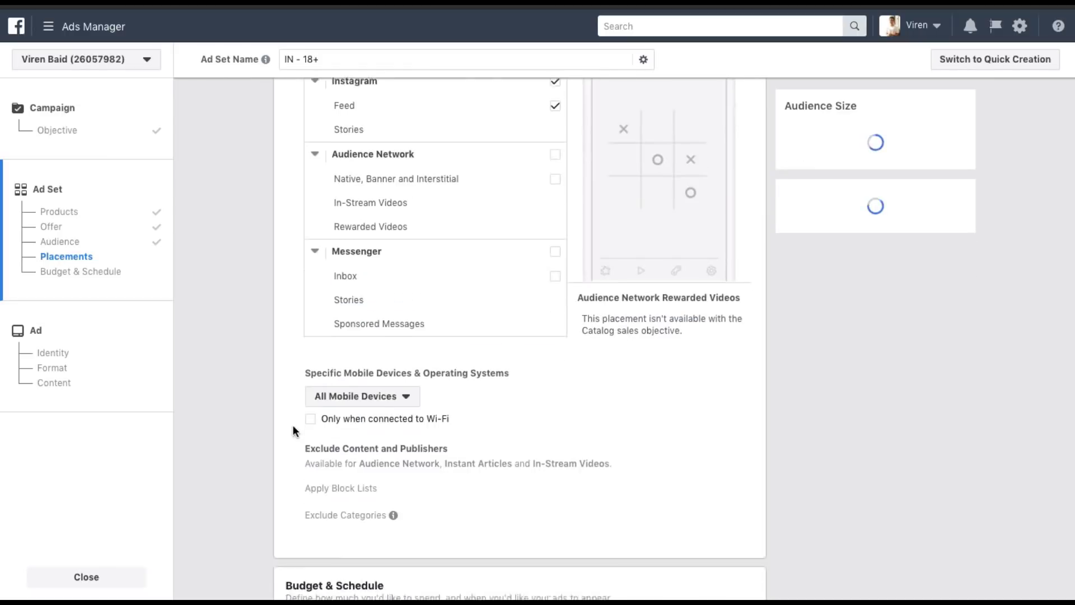
scroll(292, 425, "up", 5)
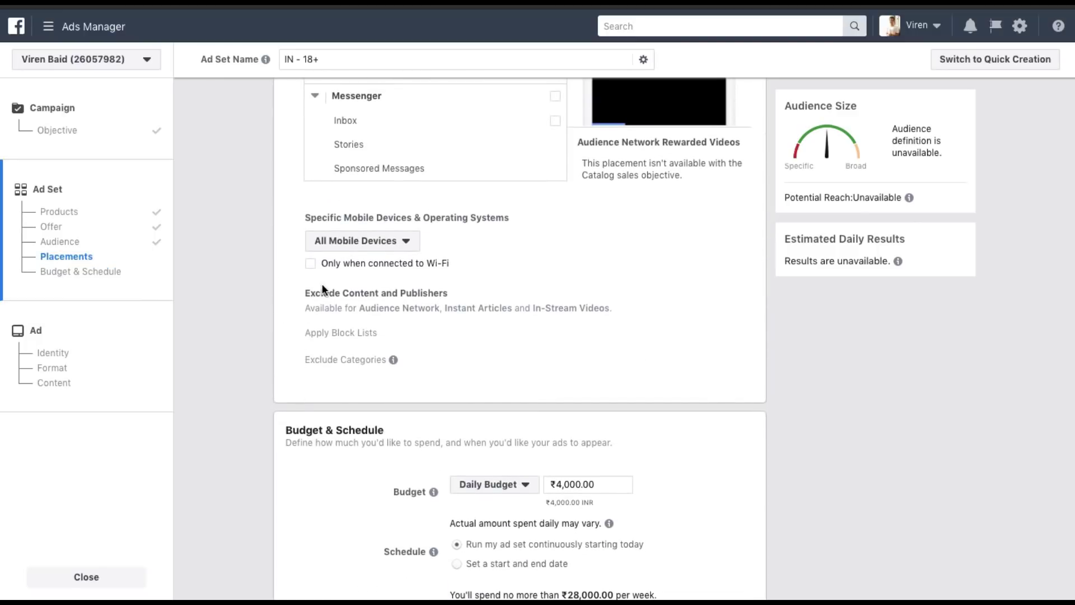
Set the ad set's daily budget to ₹500.00.
scroll(265, 359, "down", 4)
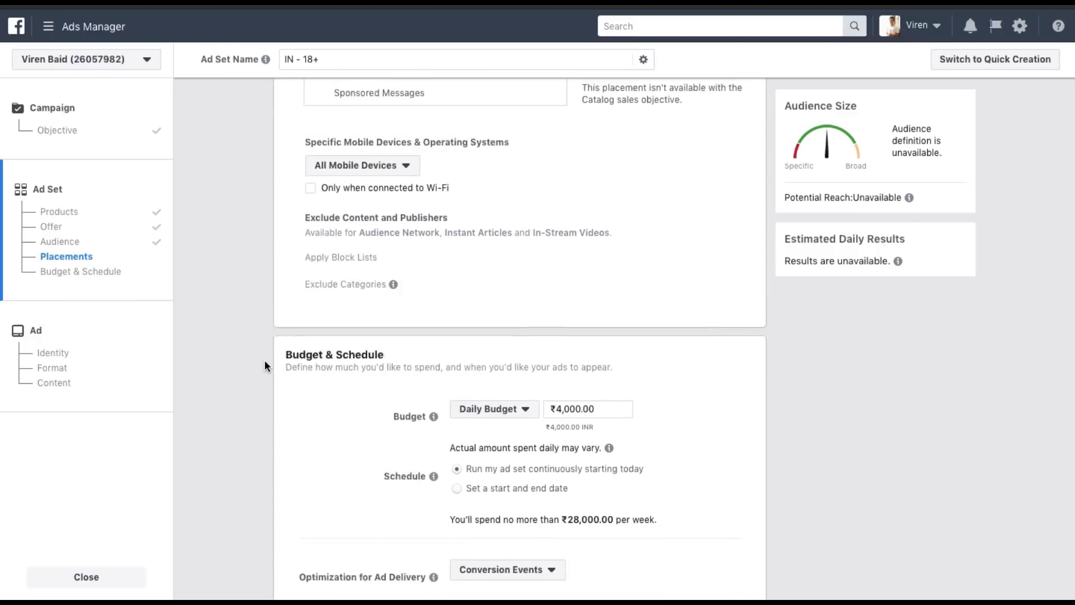
scroll(265, 359, "down", 1)
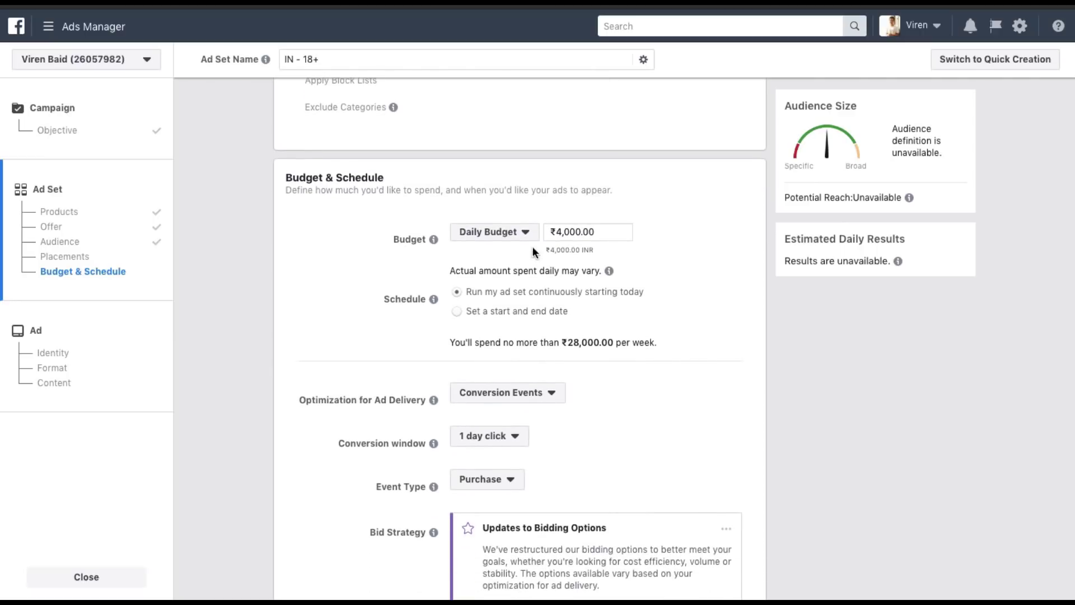
left_click(562, 231)
key("Delete")
key("Delete")
key("BackSpace")
type("5")
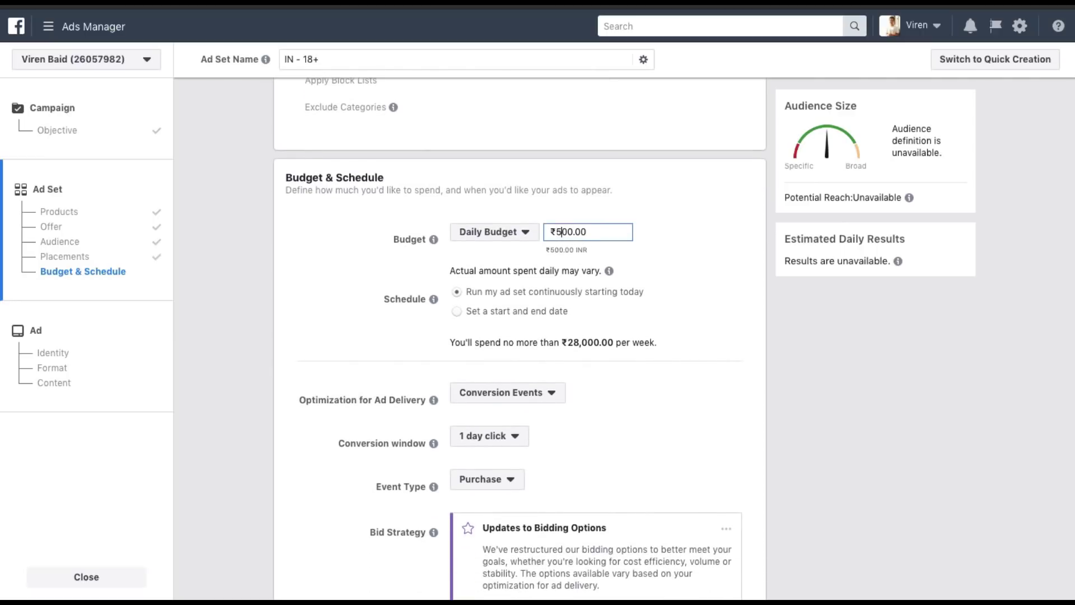
left_click(845, 425)
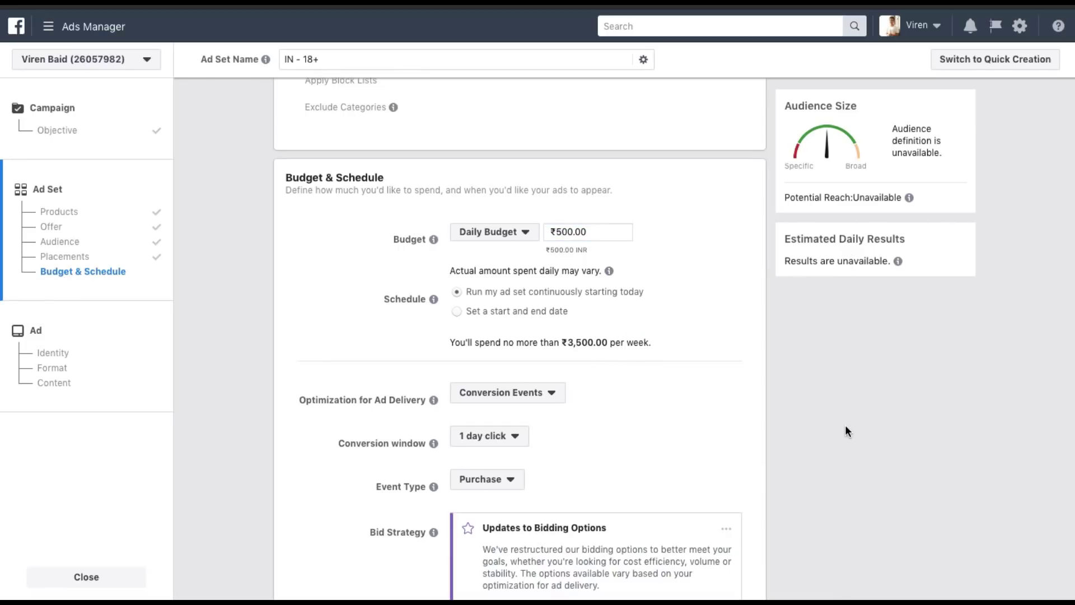
Set the ad set's Optimization for Ad Delivery to Link Clicks.
scroll(845, 431, "down", 1)
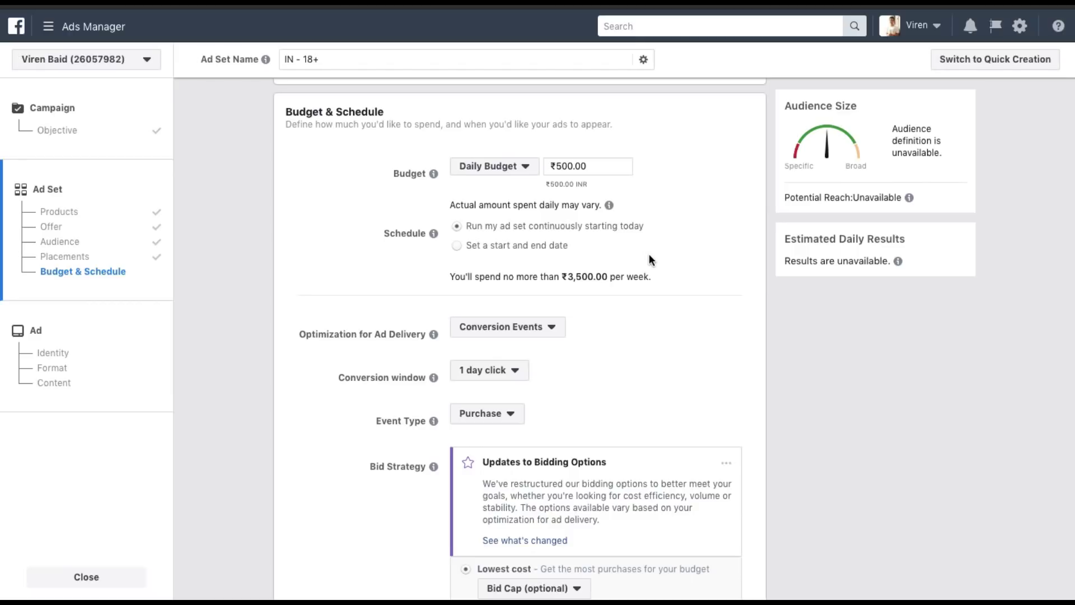
scroll(650, 259, "down", 2)
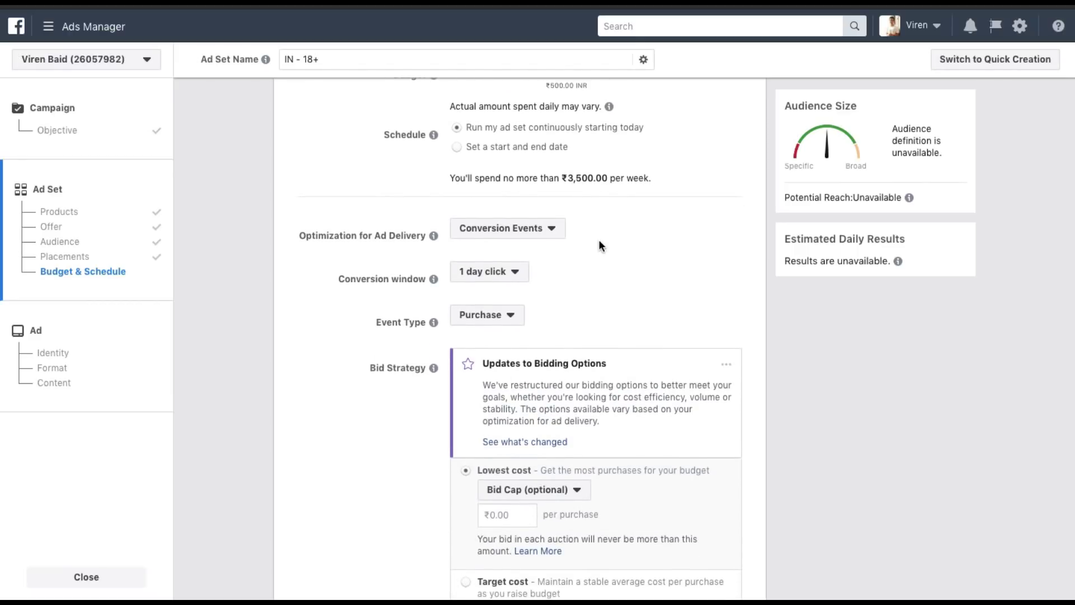
left_click(531, 228)
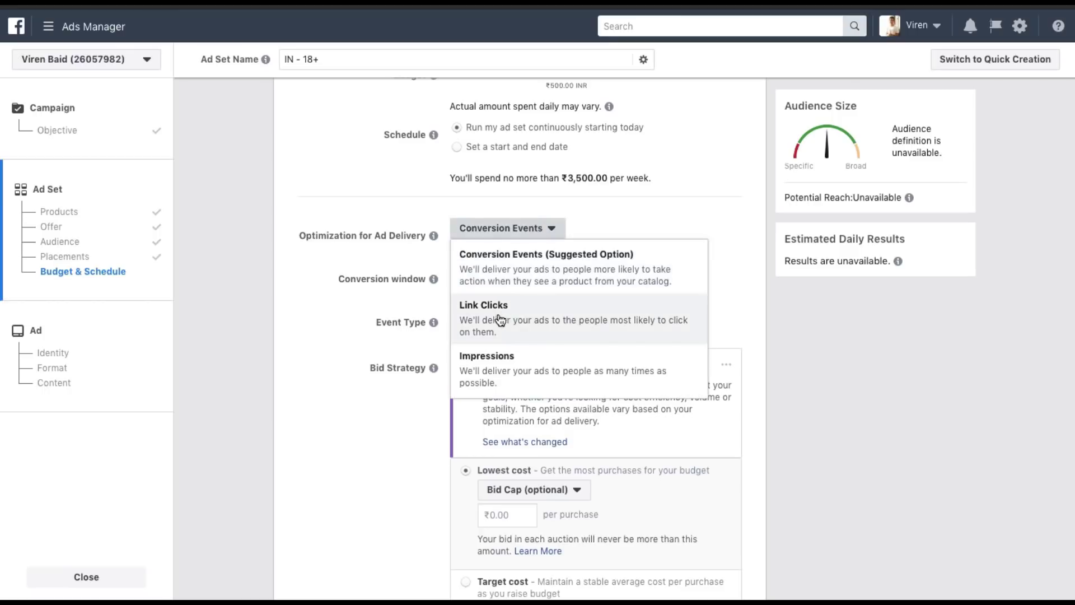
left_click(558, 321)
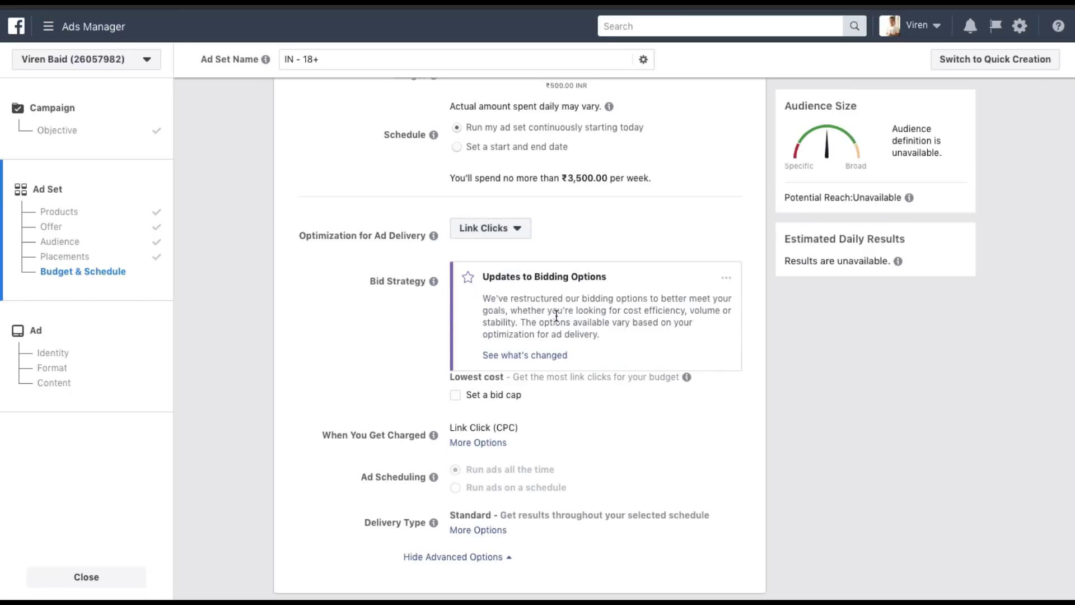
Change the ad set's Optimization for Ad Delivery to Conversion Events and check when charges apply.
scroll(472, 352, "down", 1)
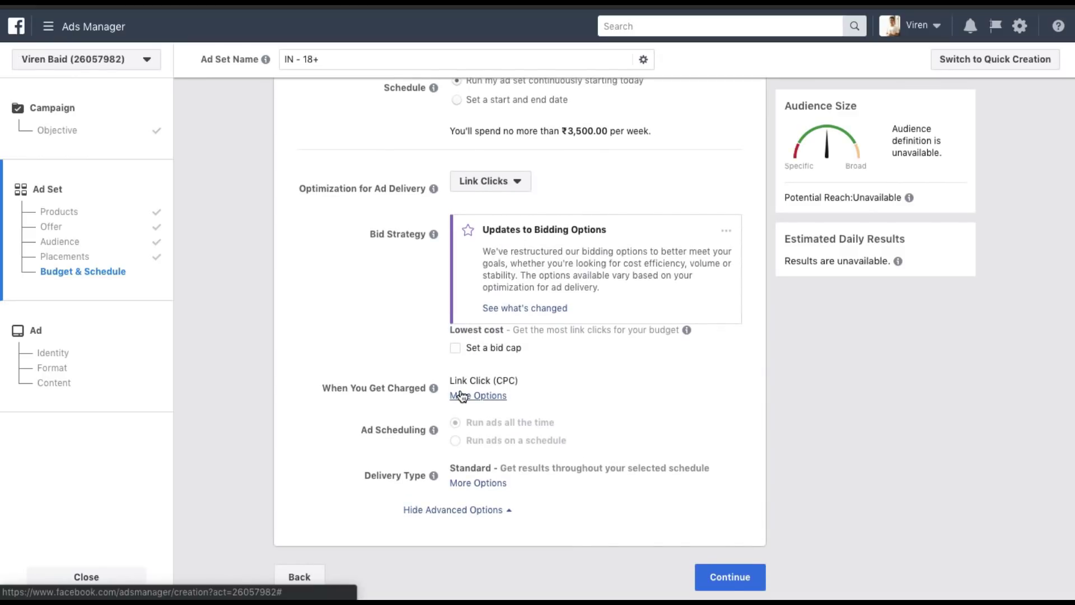
left_click(482, 187)
left_click(516, 204)
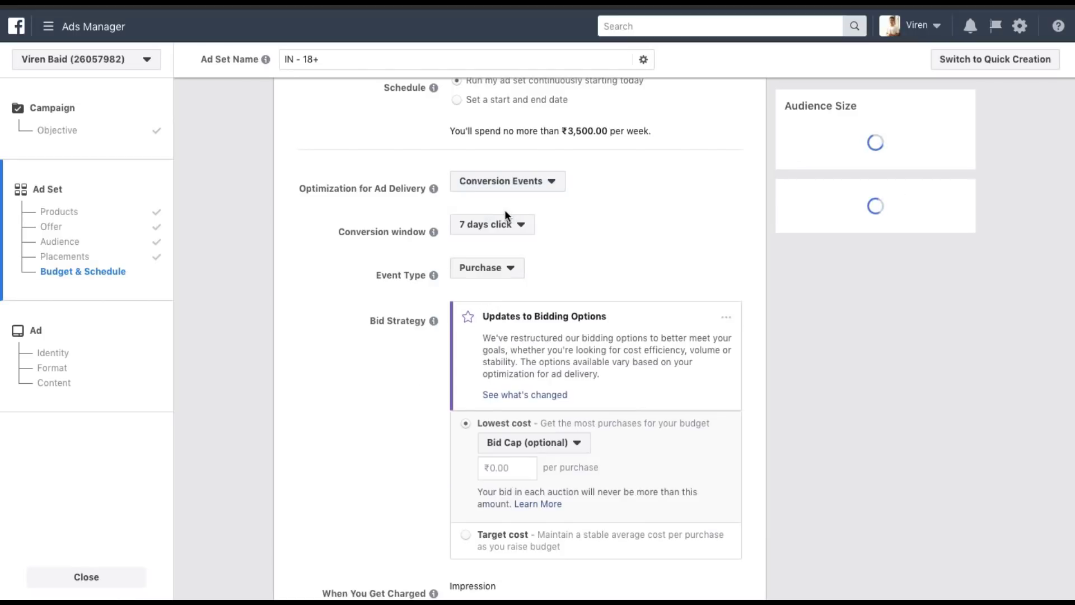
scroll(357, 420, "down", 3)
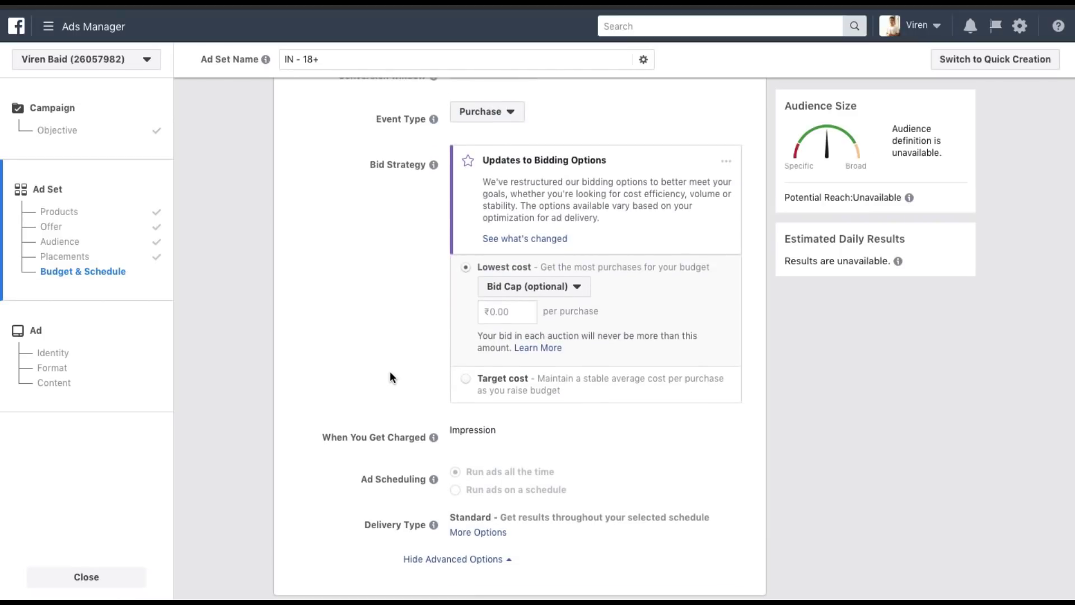
double_click(453, 429)
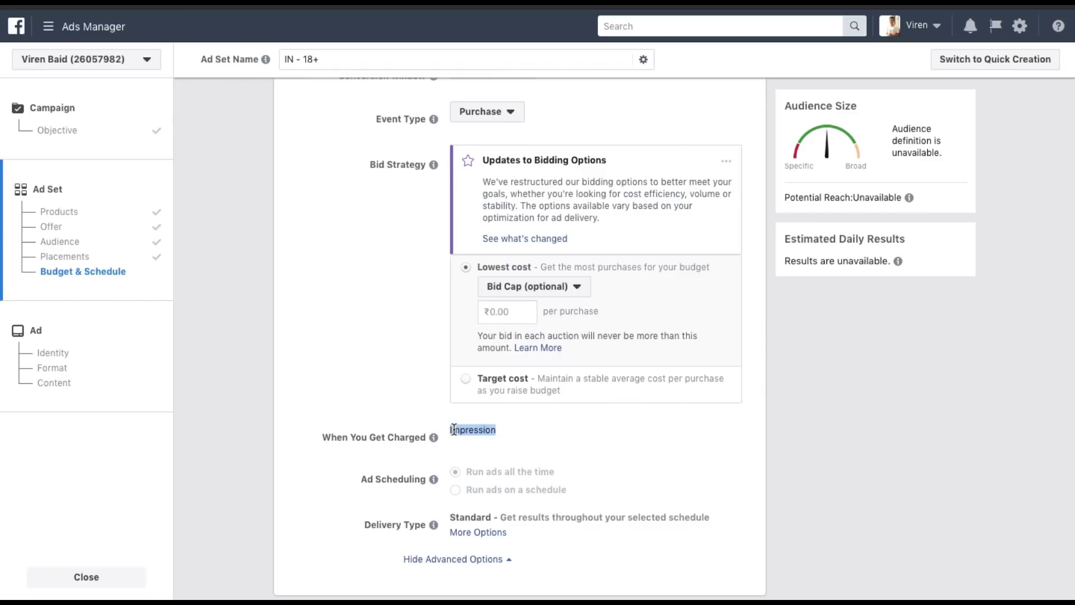
left_click(374, 352)
scroll(373, 353, "up", 2)
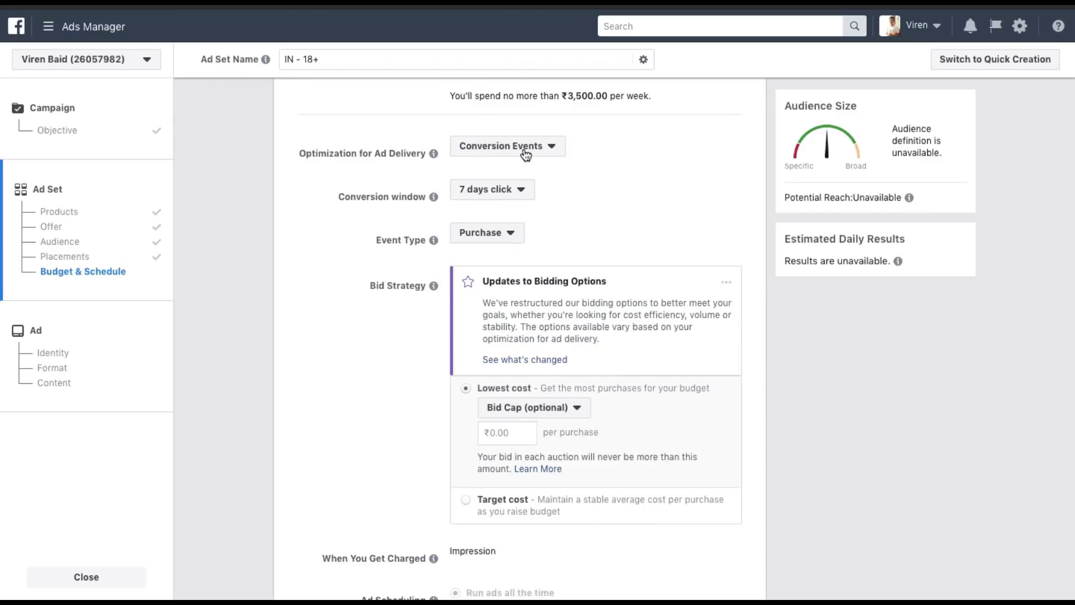
Review the available conversion windows, the bid strategy explanations and the event type choices for the conversion optimization.
left_click(508, 194)
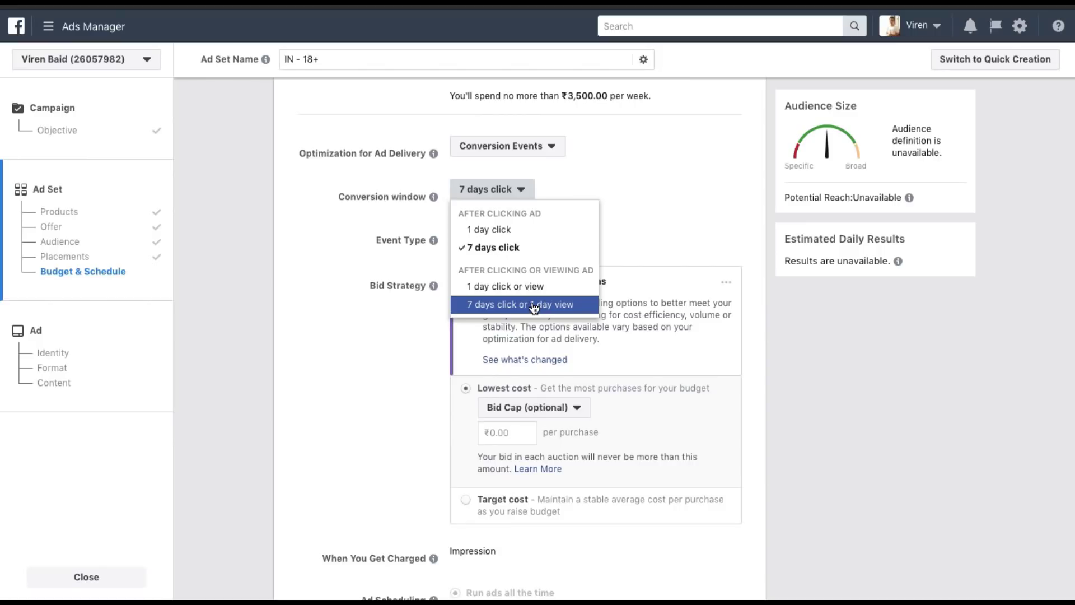
mouse_move(433, 286)
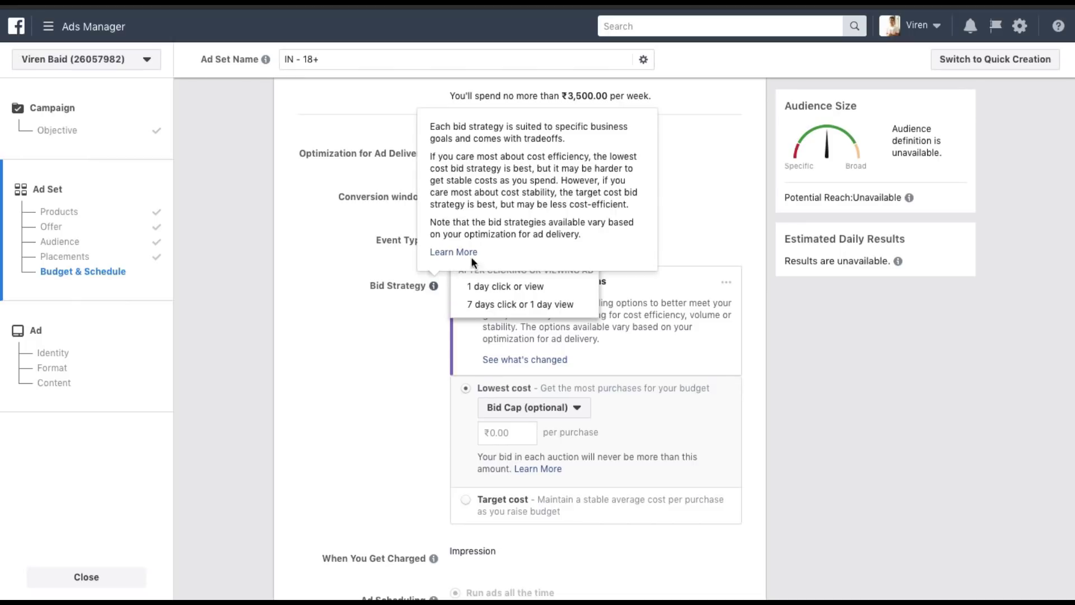
left_click(336, 391)
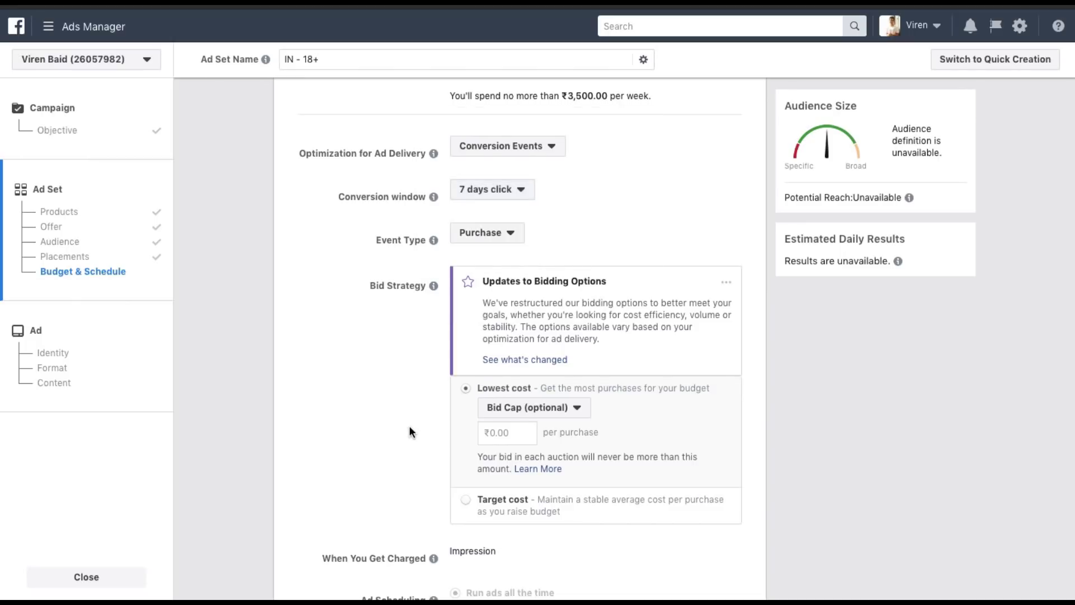
scroll(408, 426, "down", 1)
mouse_move(458, 370)
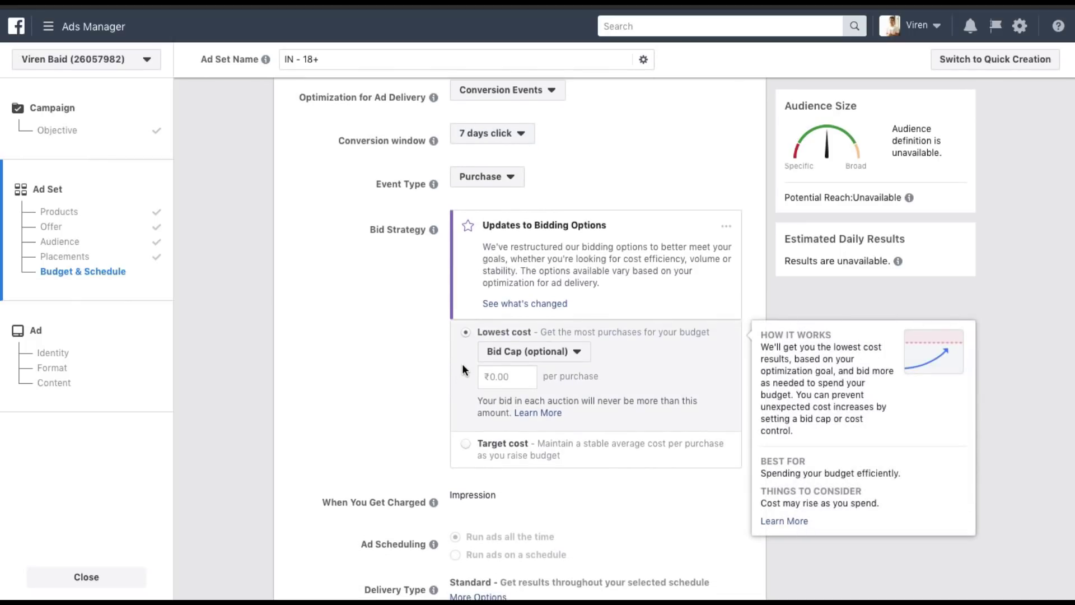
left_click(509, 184)
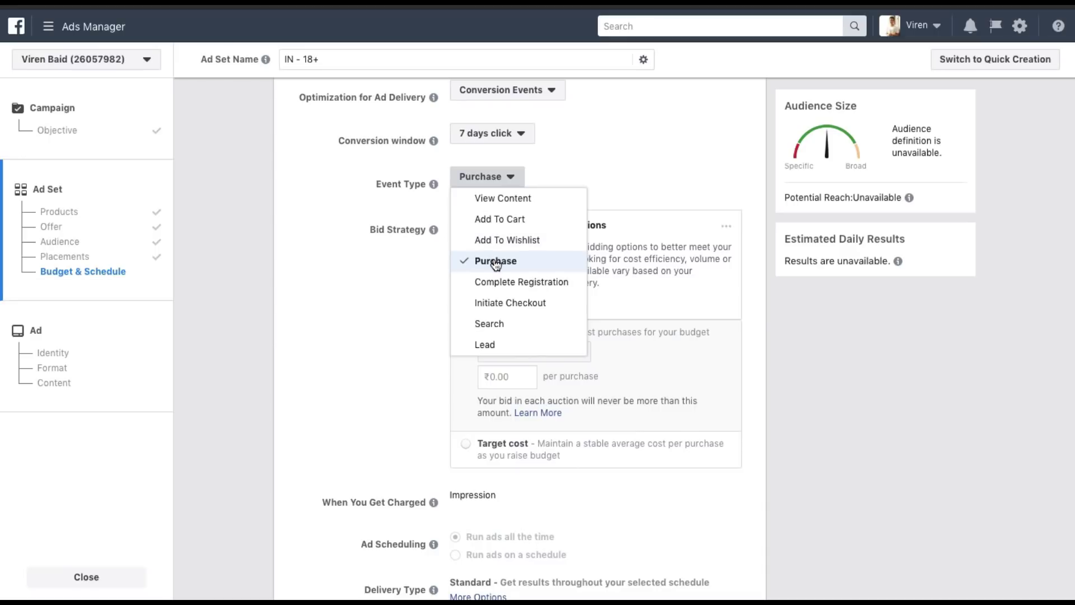
left_click(350, 342)
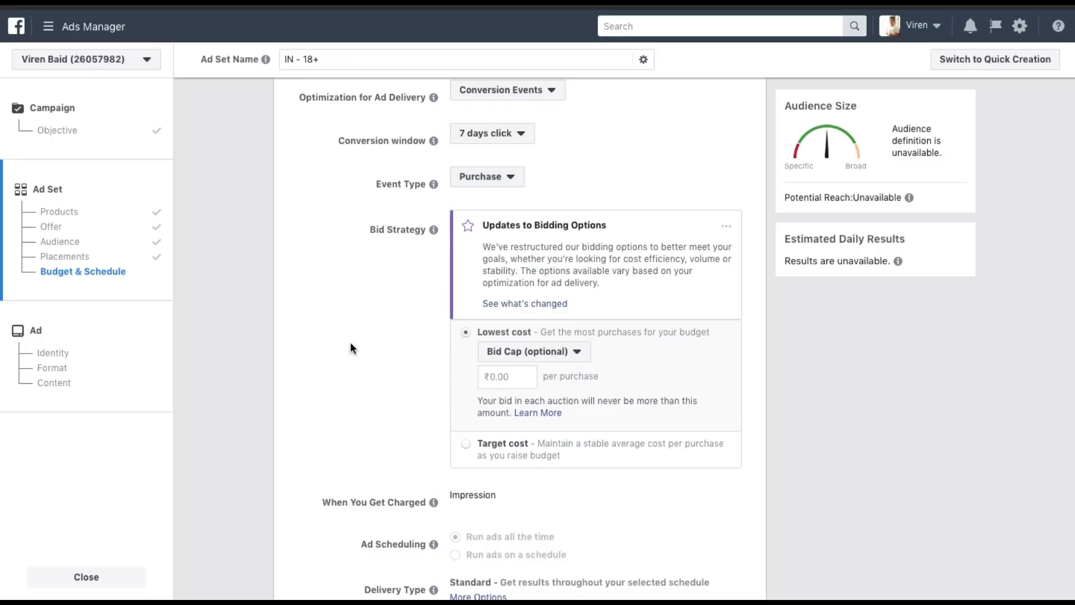
scroll(435, 216, "down", 1)
scroll(436, 216, "up", 1)
scroll(435, 216, "down", 2)
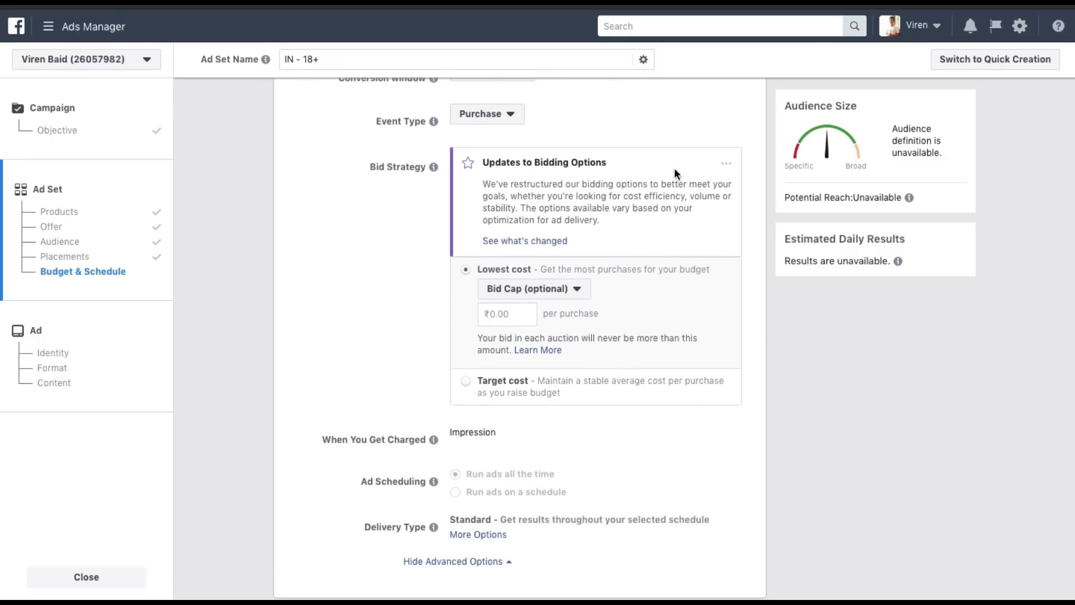
Enter a bid cap of ₹100.00 per purchase under the Lowest cost bid strategy.
scroll(407, 331, "down", 1)
mouse_move(483, 240)
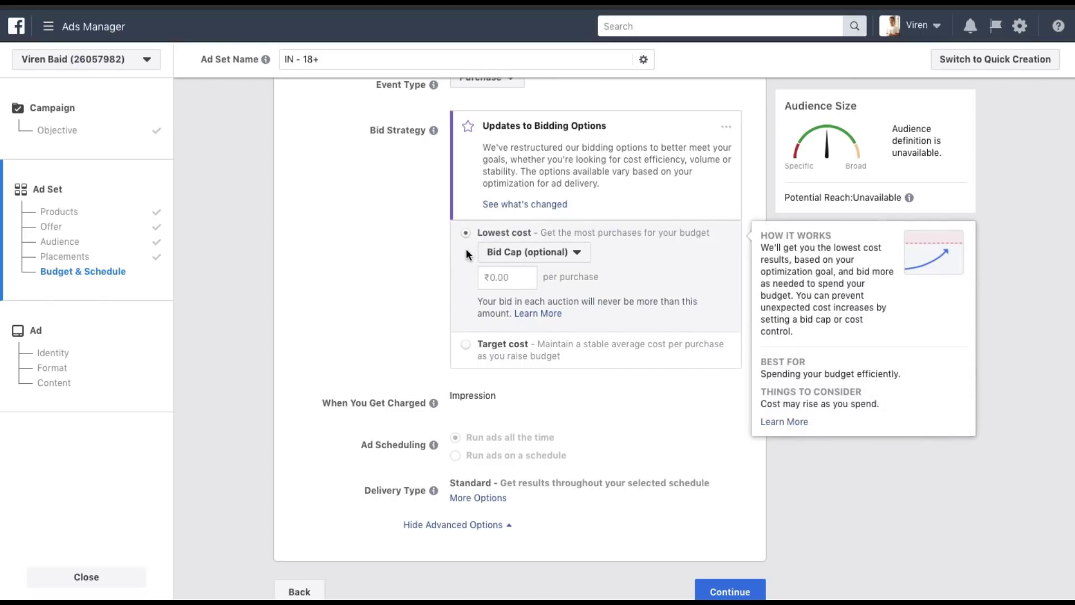
left_click(495, 273)
type("100")
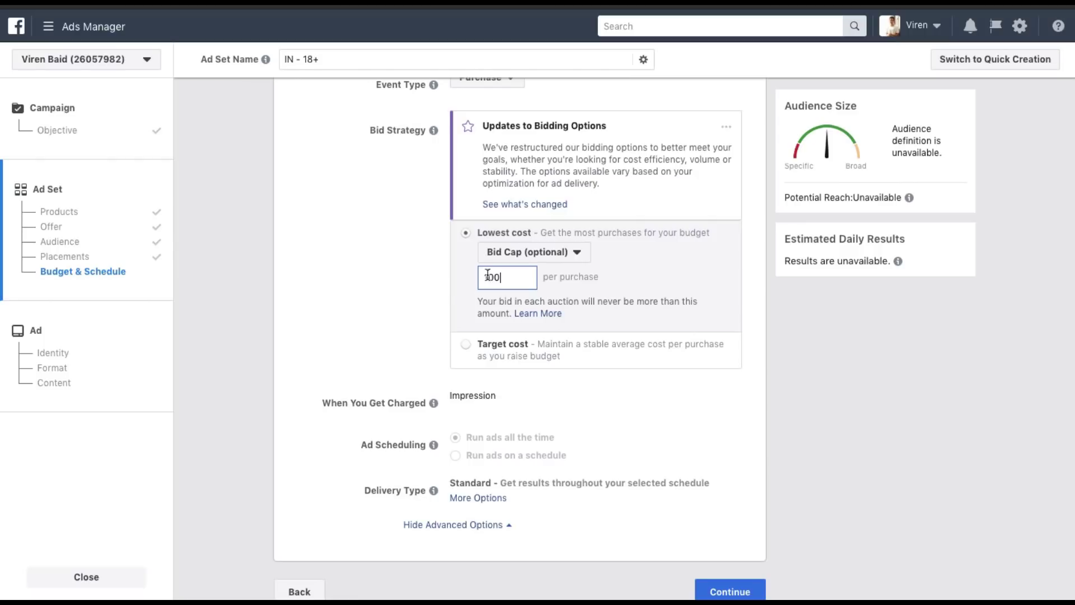
left_click(414, 290)
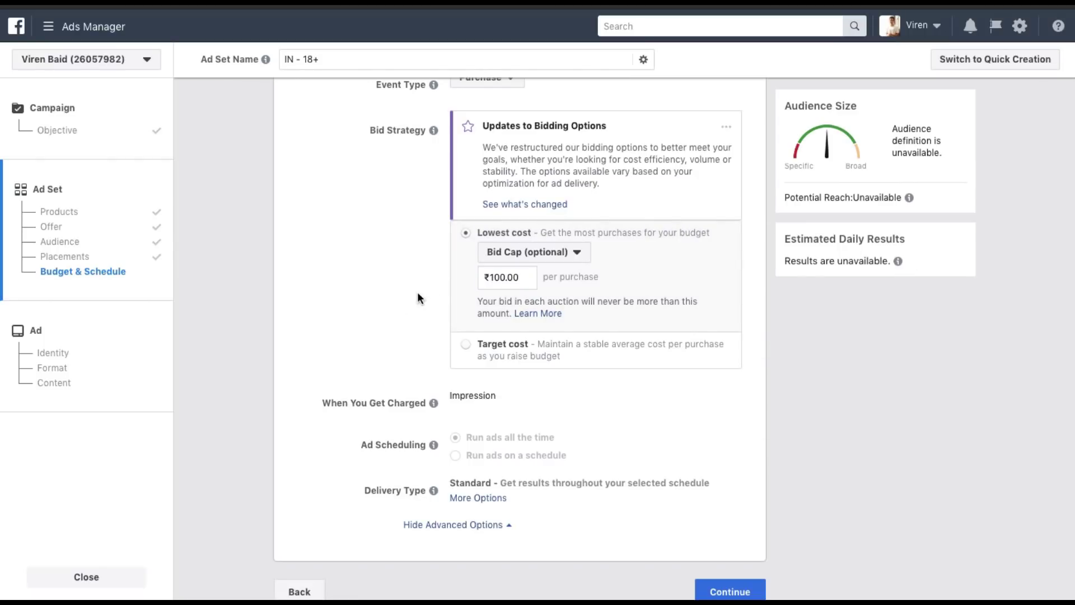
Switch the bid strategy to Target cost and set it to ₹100.00 per purchase.
left_click(466, 345)
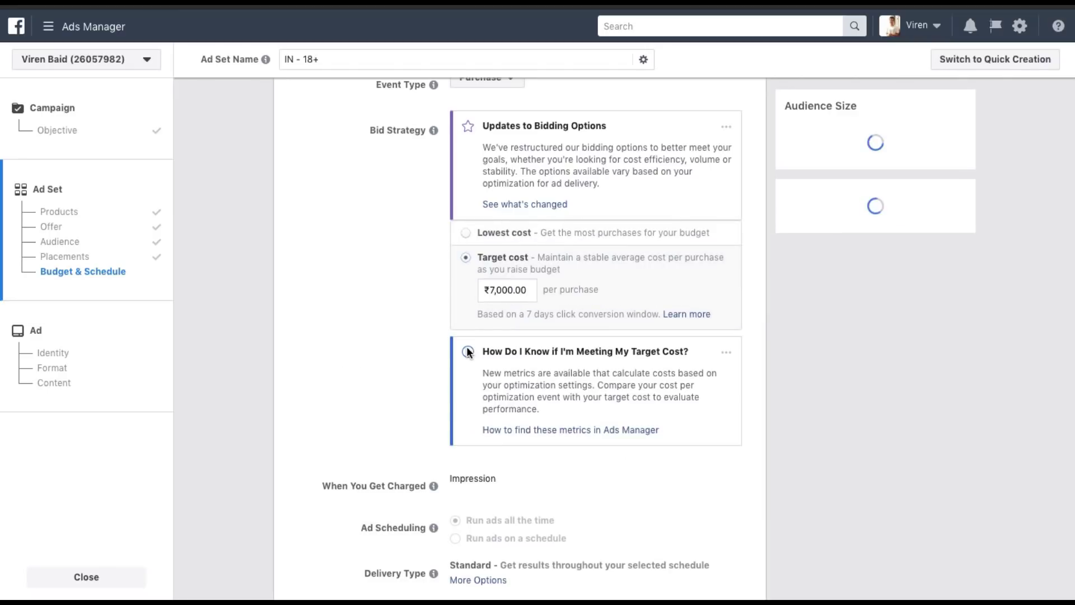
double_click(504, 291)
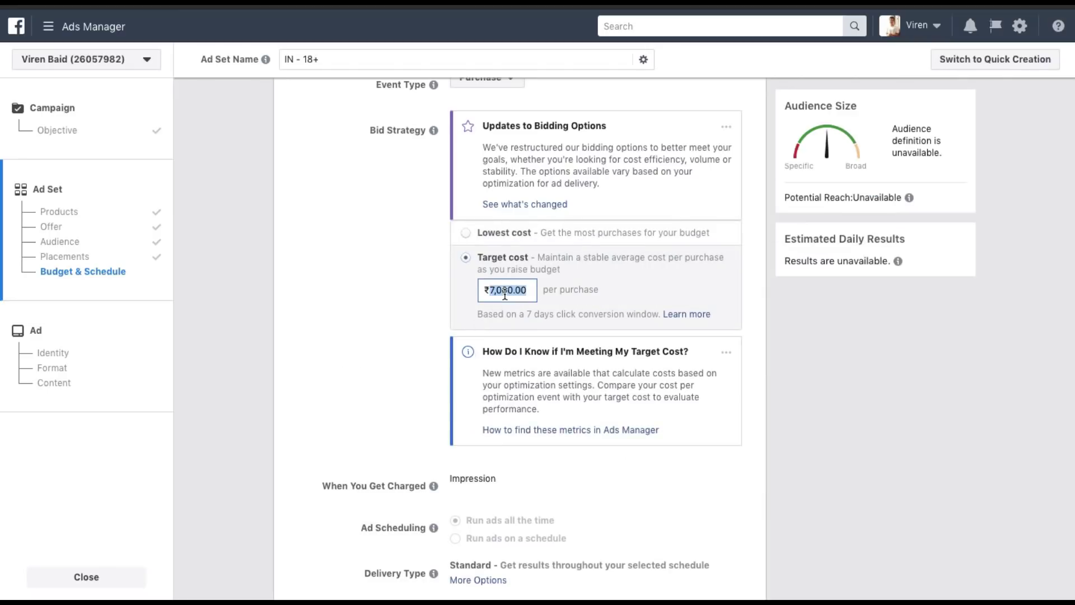
type("100")
left_click(381, 310)
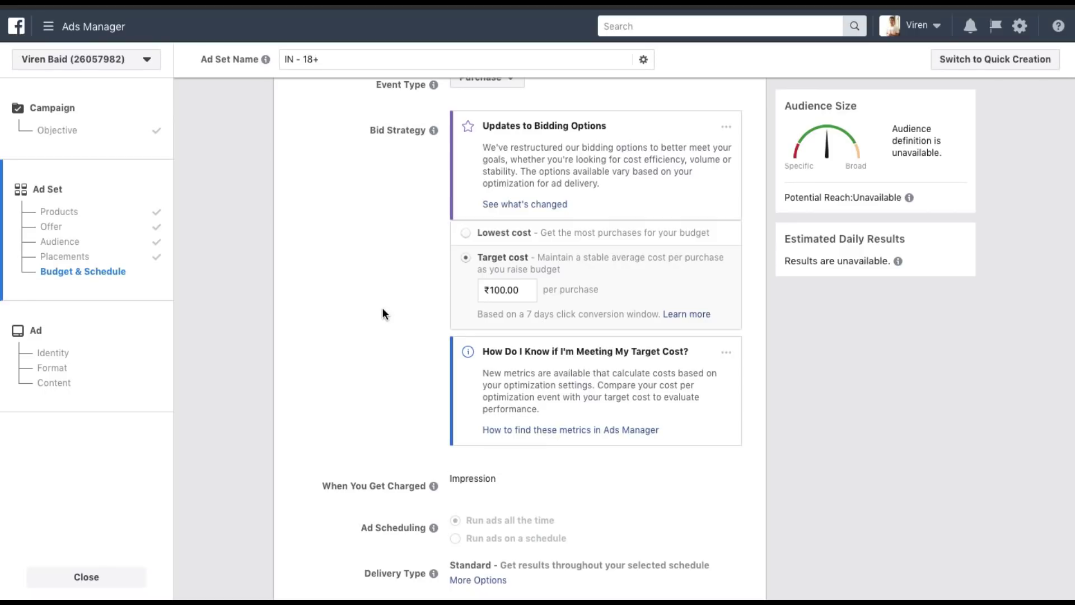
Expand the Delivery Type options and continue from Budget & Schedule to the ad setup.
scroll(321, 348, "down", 3)
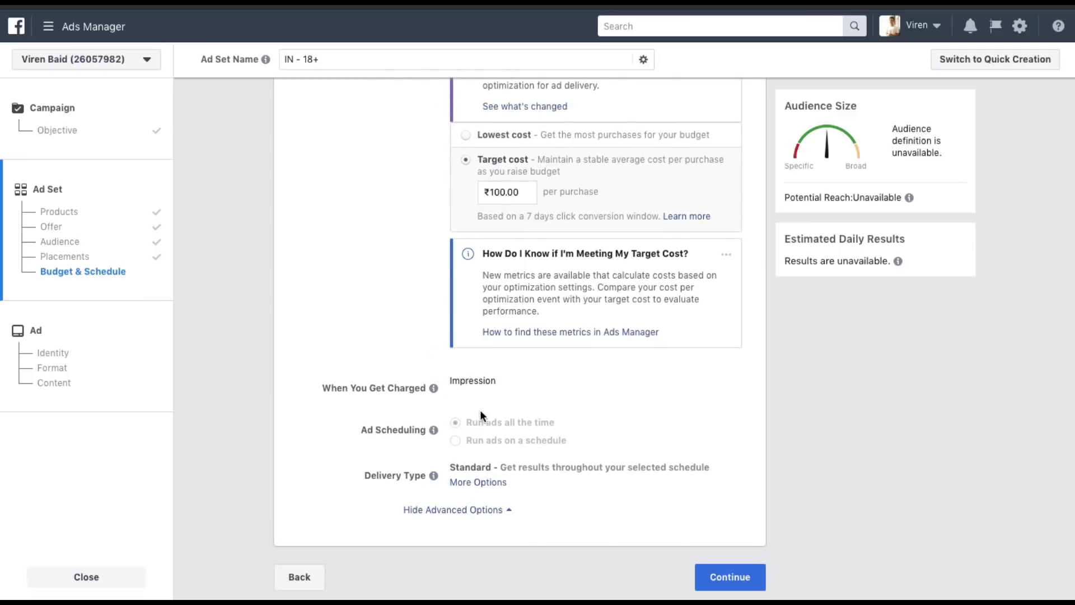
left_click(464, 483)
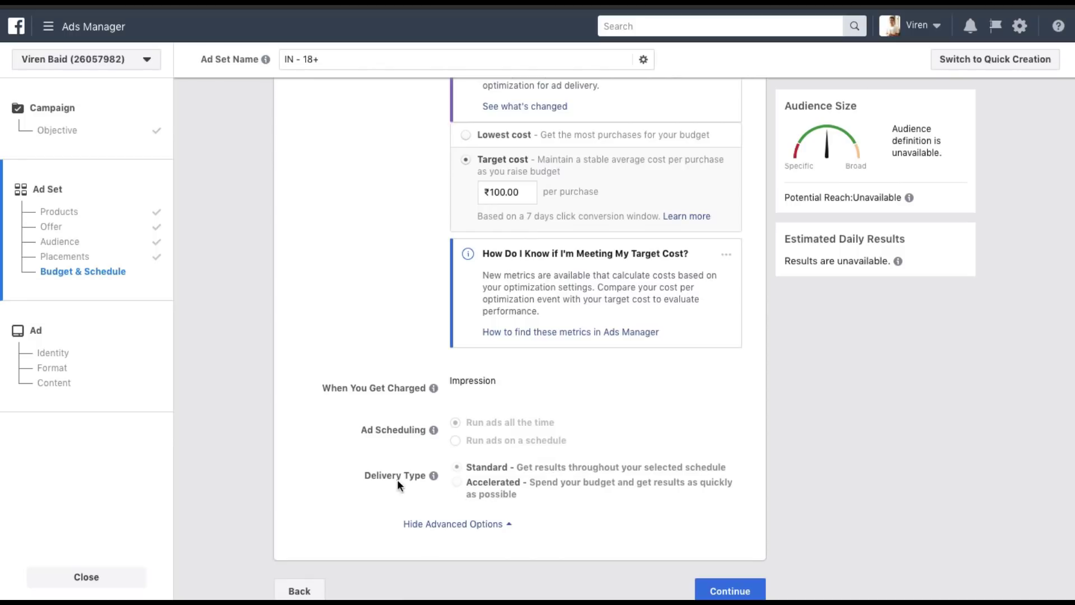
scroll(318, 459, "down", 1)
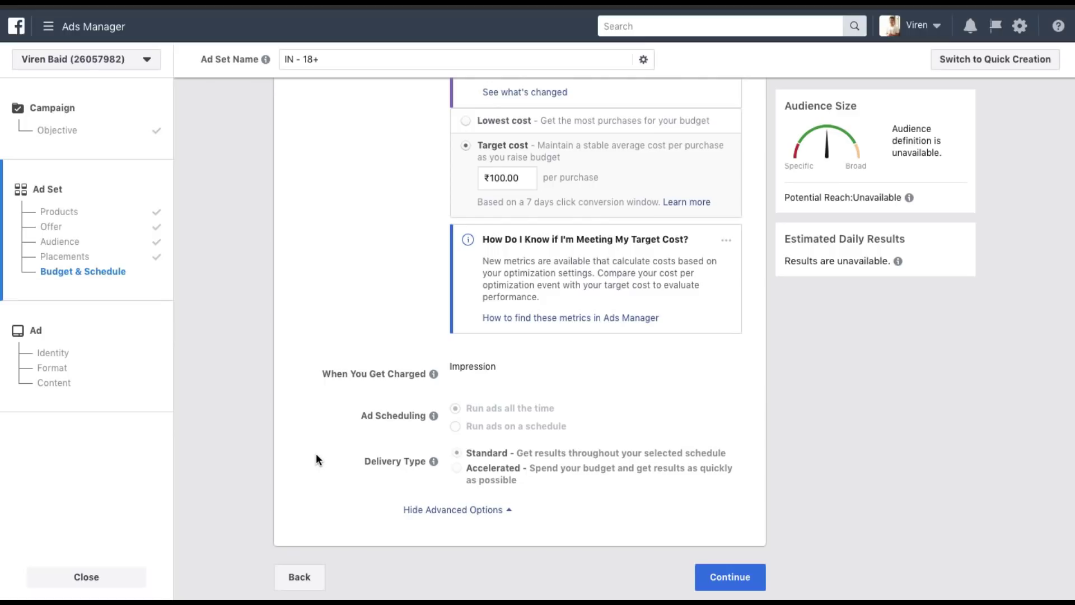
scroll(316, 459, "up", 3)
scroll(316, 459, "down", 3)
mouse_move(748, 577)
left_click(713, 575)
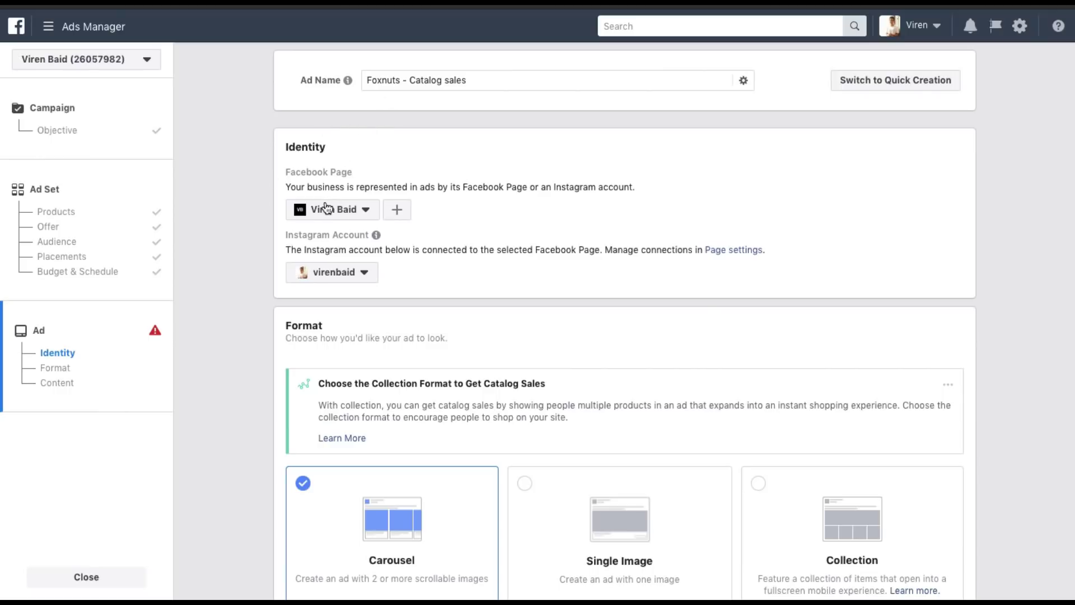
Examine the ad's identity, format choices, catalog options and Mobile News Feed preview.
scroll(324, 211, "down", 1)
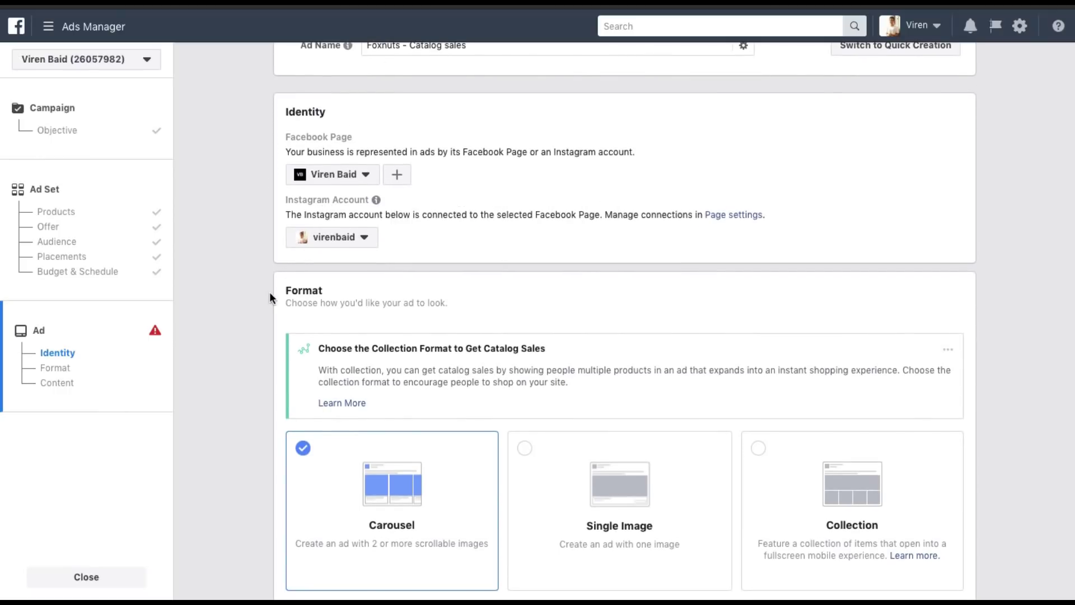
scroll(270, 297, "down", 3)
scroll(270, 293, "down", 2)
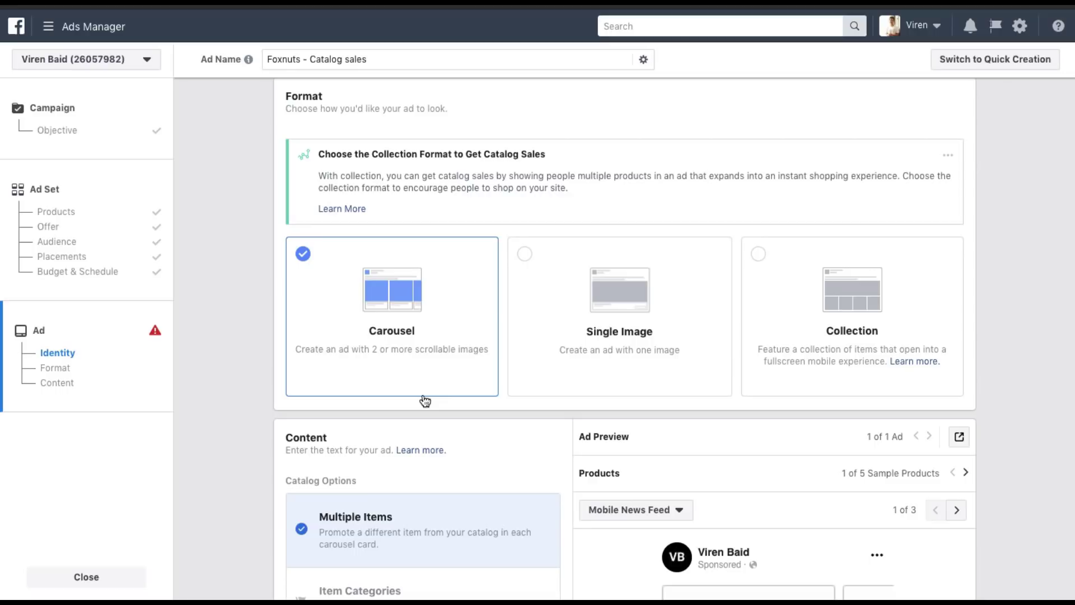
scroll(384, 331, "down", 5)
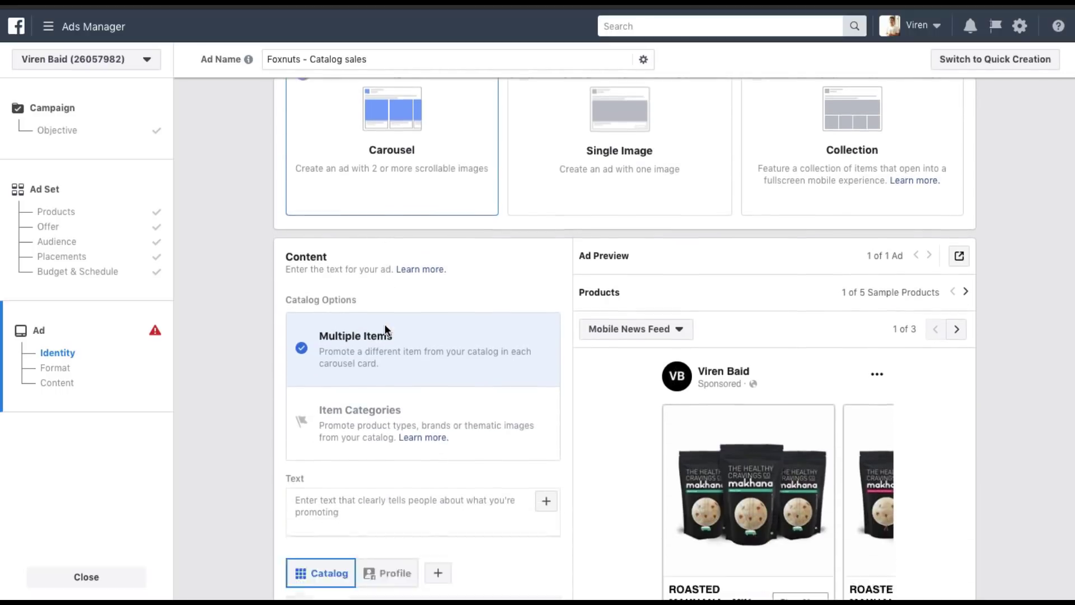
scroll(833, 504, "down", 1)
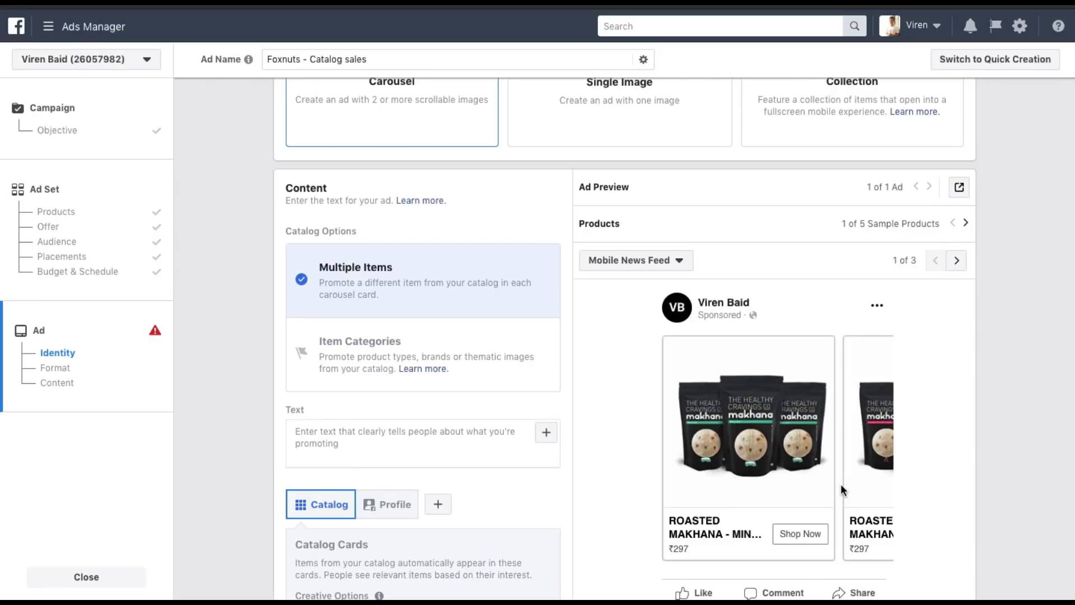
scroll(540, 259, "down", 1)
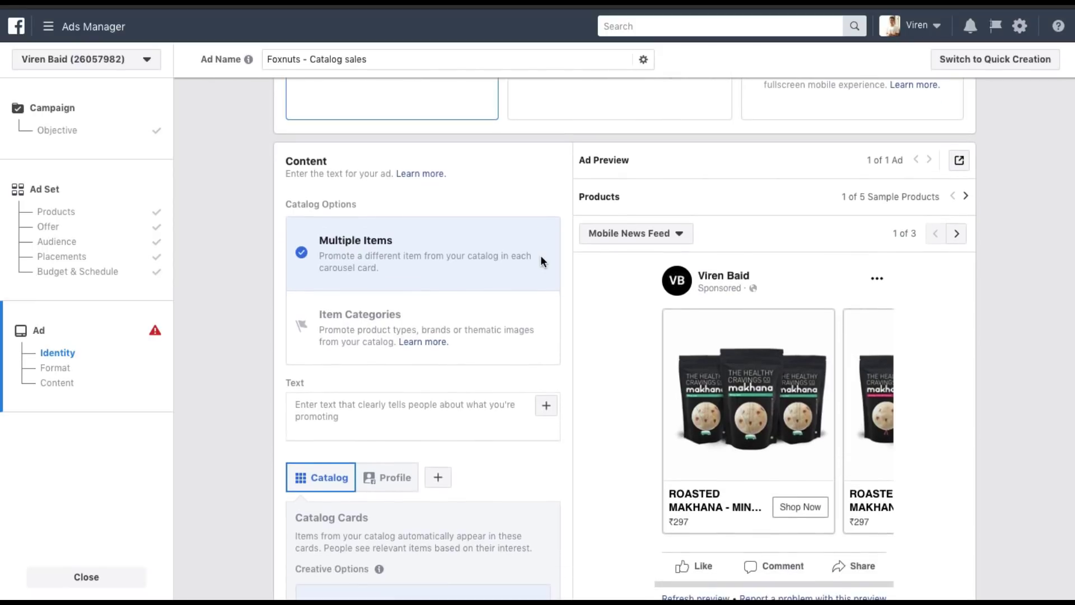
scroll(307, 183, "down", 1)
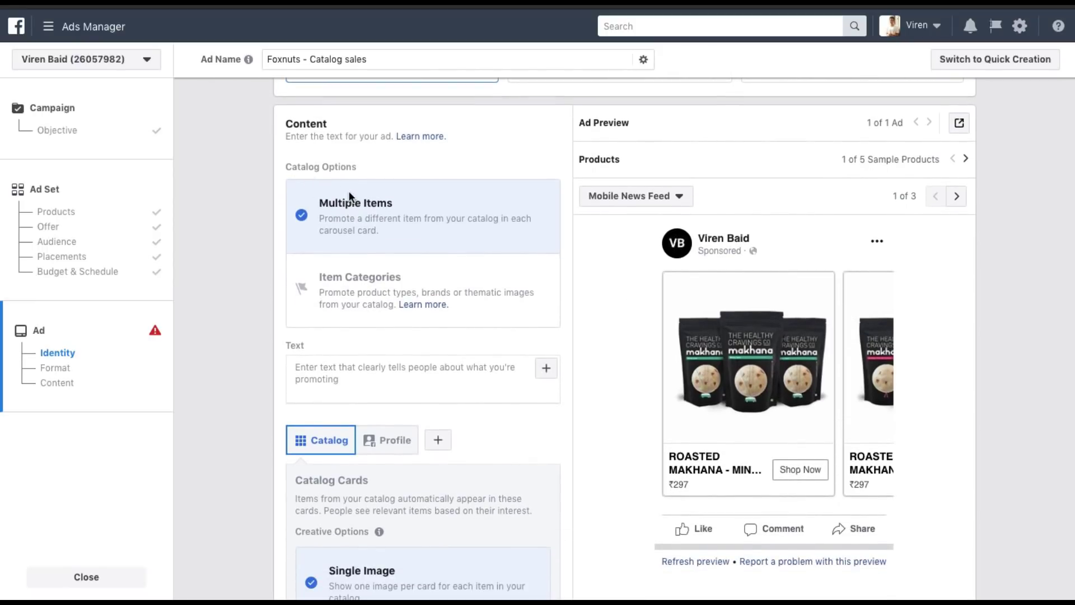
scroll(353, 202, "down", 1)
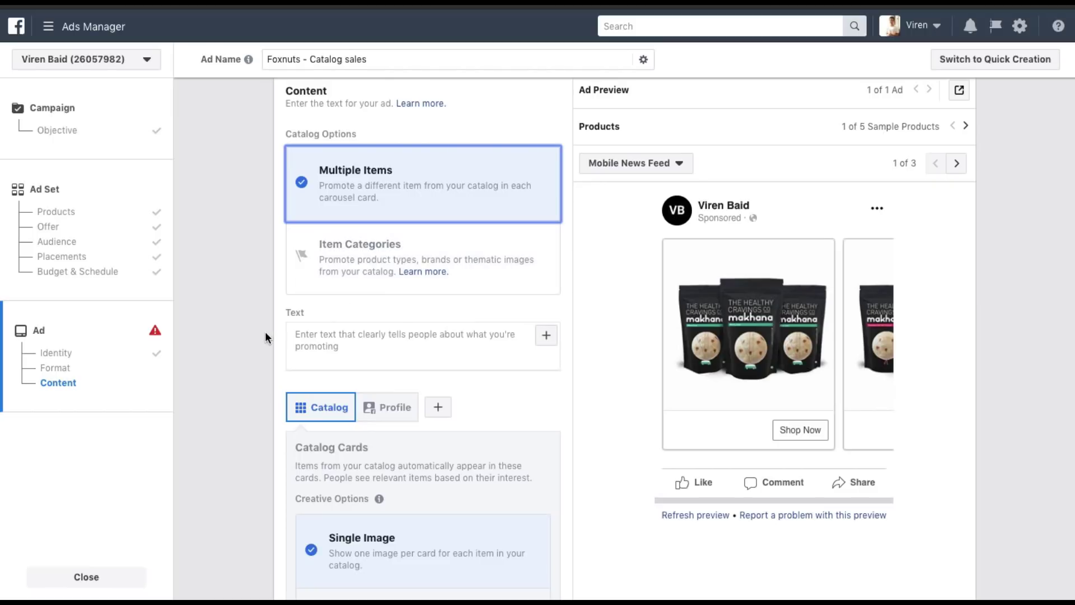
Set the ad text to "Grab a pack to satisfy your cravings, in the healthiest, perfect manner! It's the snack your mother would approve of.".
scroll(264, 335, "down", 2)
left_click(440, 303)
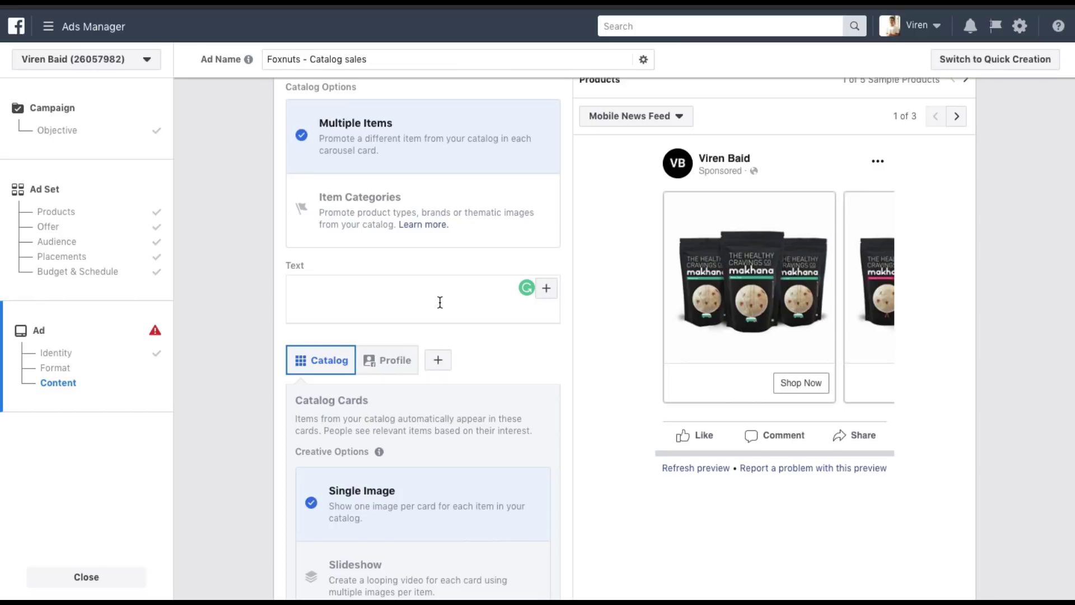
type("What is perfection, if not the Earthy flavour of Himalayan Pink Salt loaded with therapeutic goodness?! Grab a pack to satisfy your cravings, in the healthiest, perfect manner! It’s the snack your mother would approve of.")
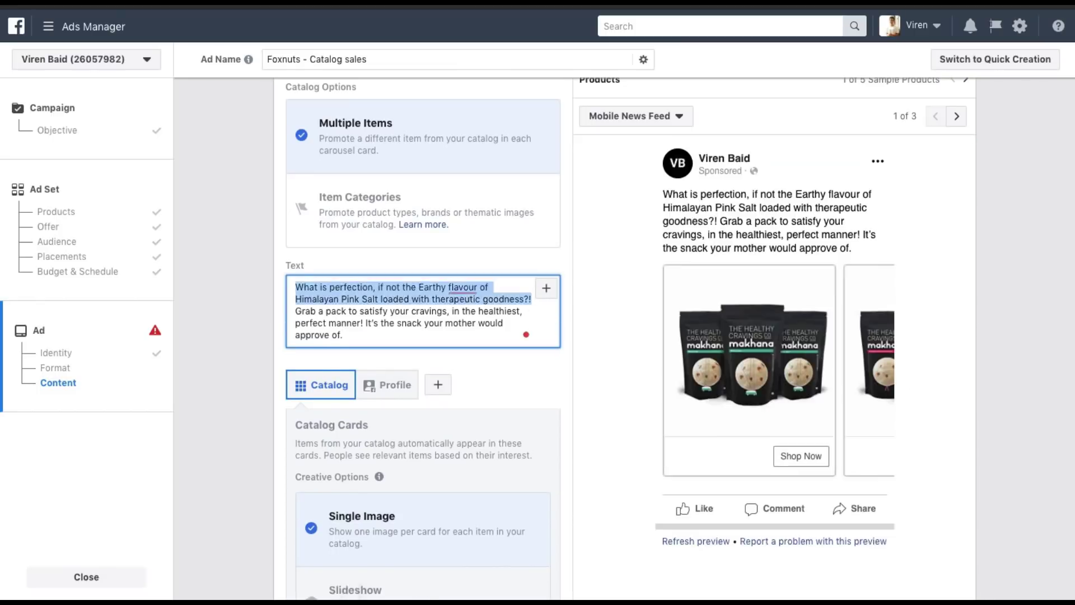
scroll(393, 319, "down", 2)
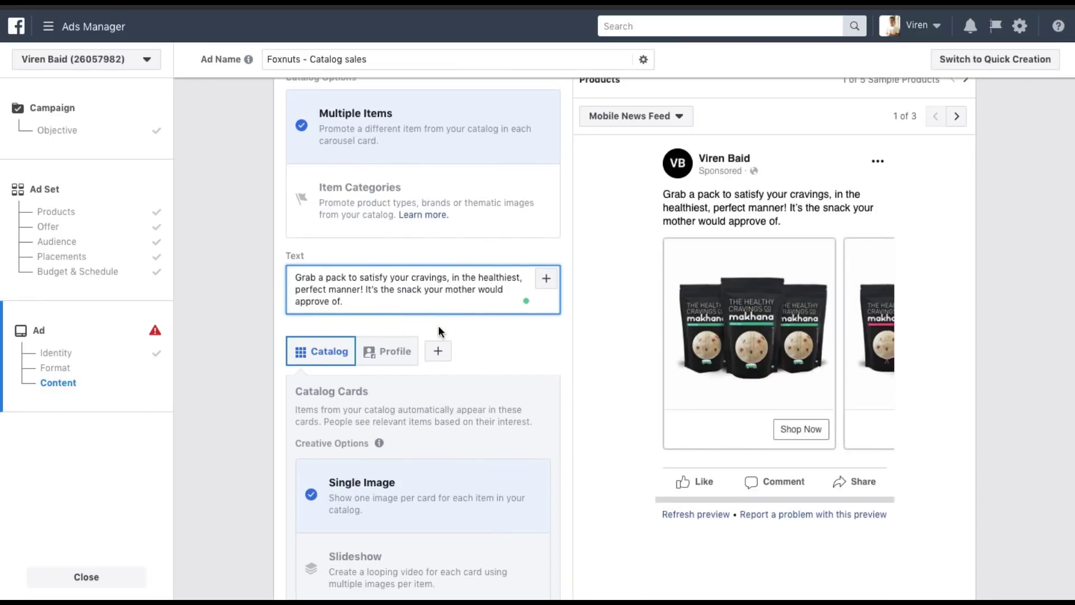
Review the carousel's Catalog card creative options and its Profile card settings.
left_click(398, 330)
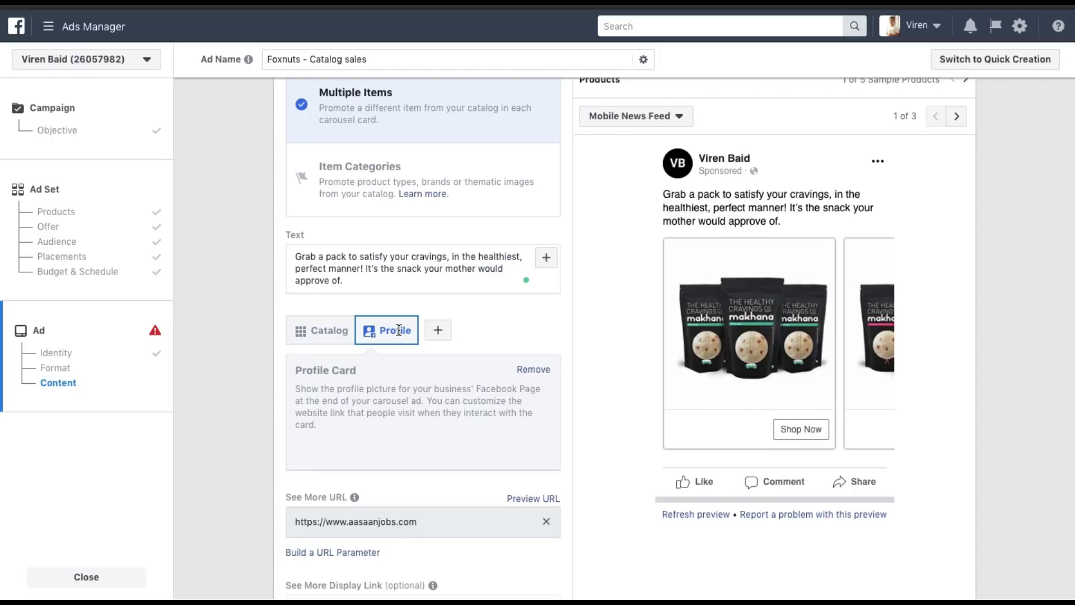
left_click(332, 334)
scroll(332, 334, "down", 3)
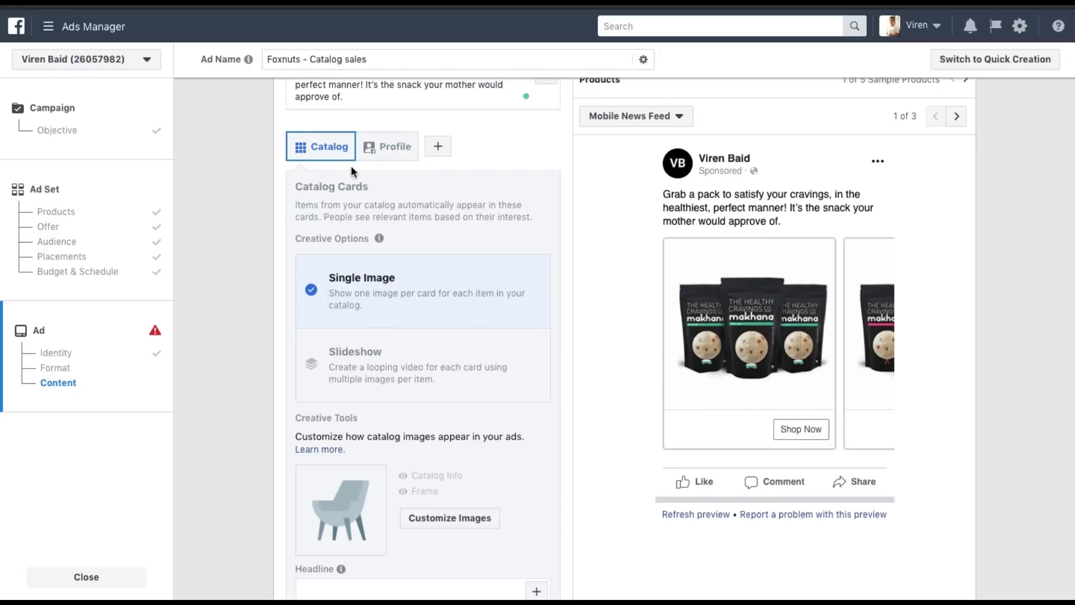
left_click(380, 146)
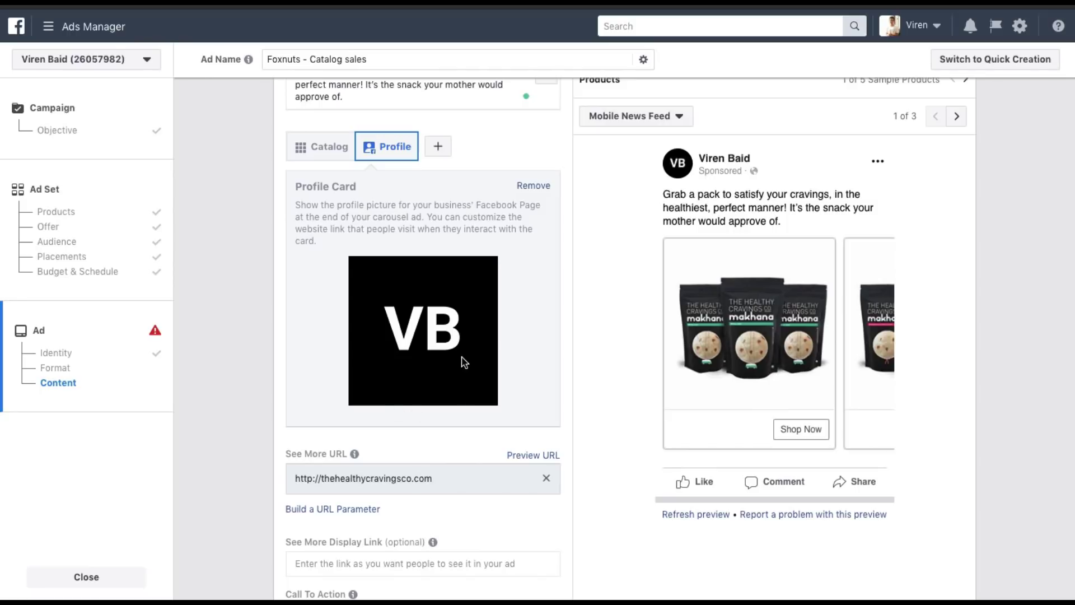
Review the Profile card's See More link settings, and return to the Catalog cards' Single Image and Slideshow options.
scroll(461, 356, "down", 3)
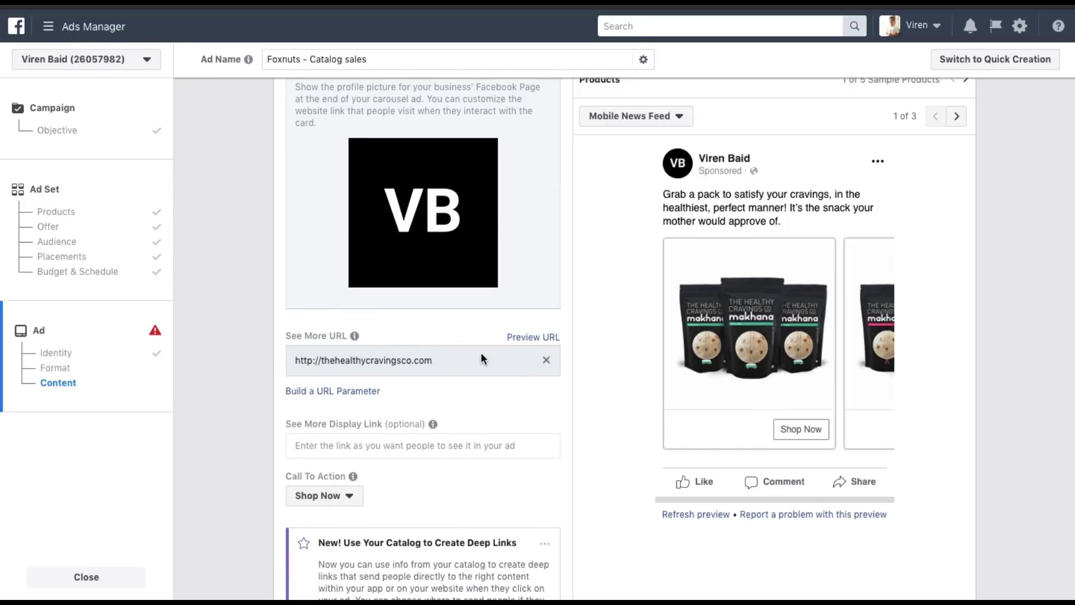
mouse_move(433, 423)
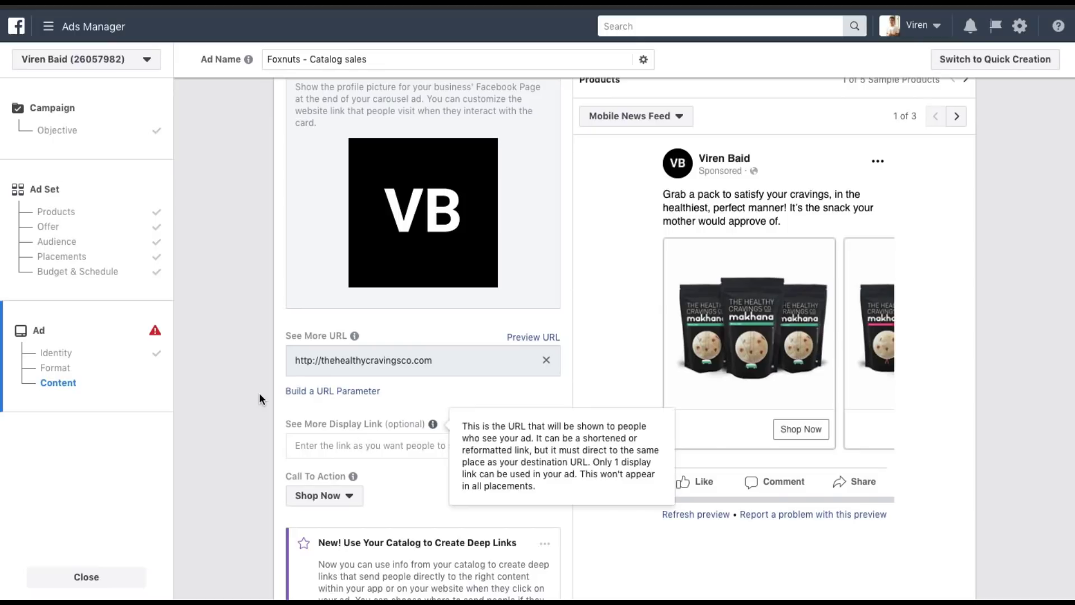
scroll(260, 392, "up", 3)
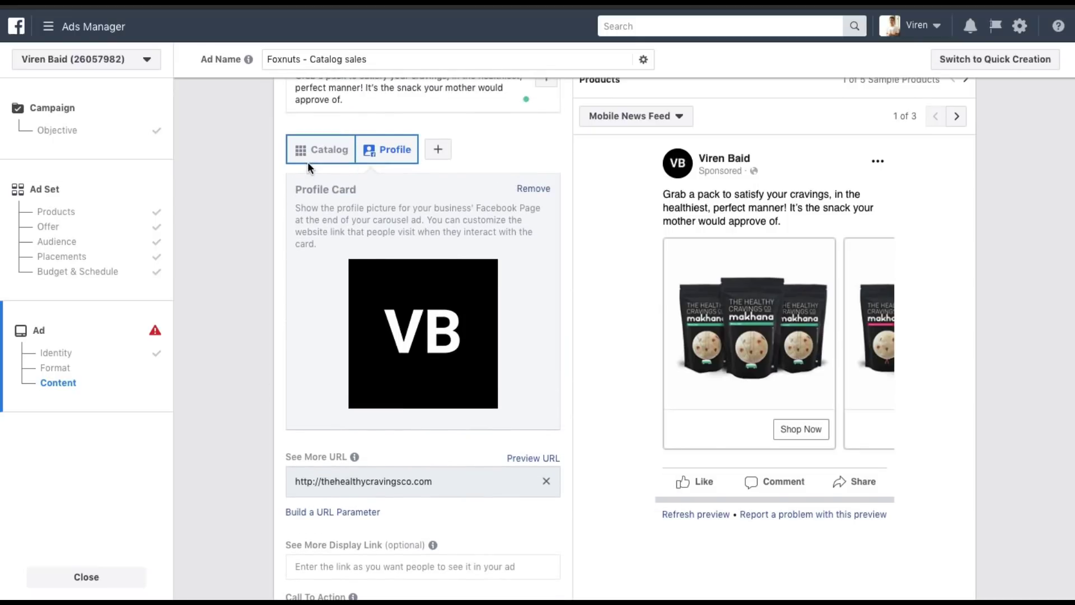
left_click(308, 163)
scroll(401, 224, "down", 5)
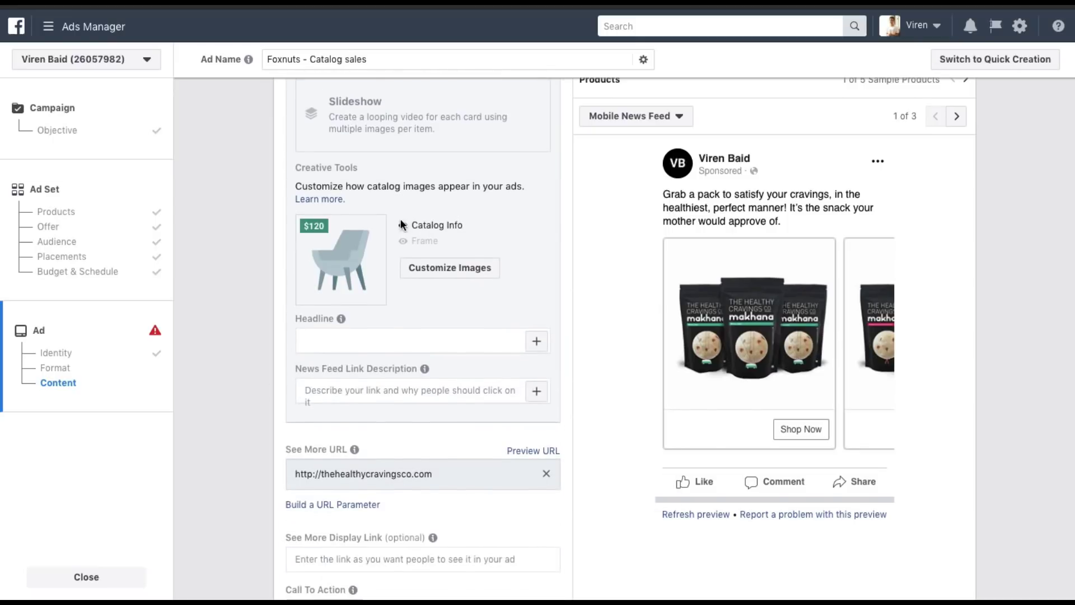
scroll(391, 243, "up", 3)
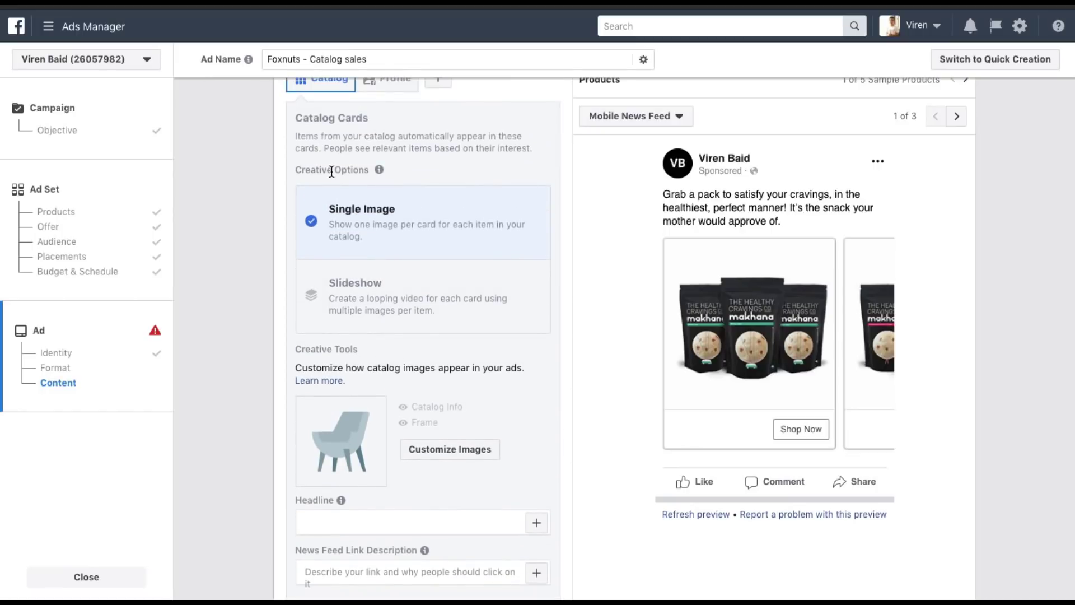
scroll(330, 170, "up", 1)
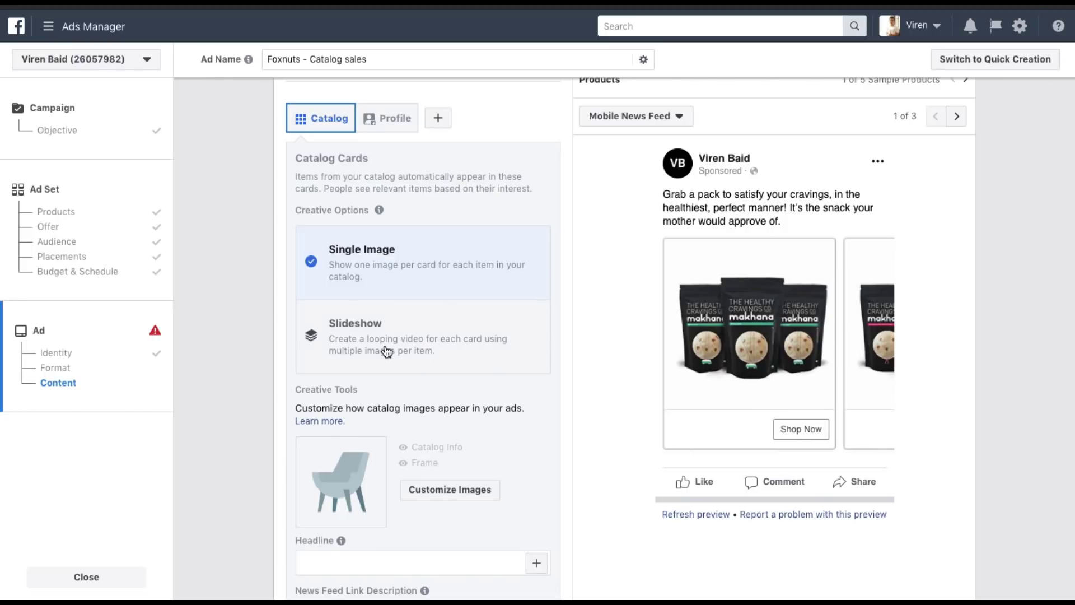
scroll(381, 320, "up", 1)
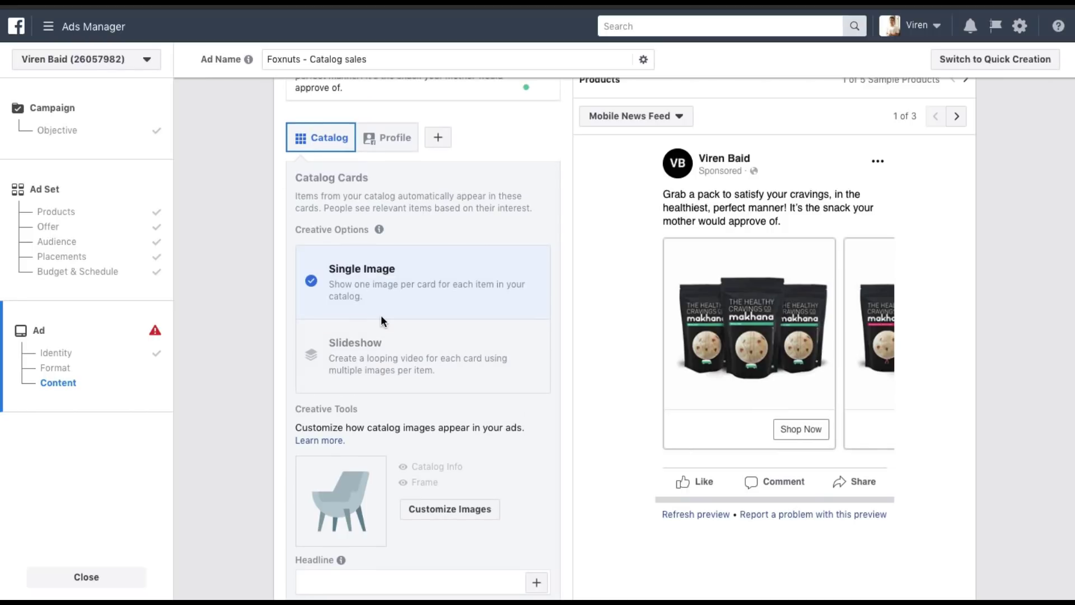
Set the Catalog cards' headline to the dynamic product Name field.
scroll(381, 320, "down", 1)
scroll(383, 322, "down", 2)
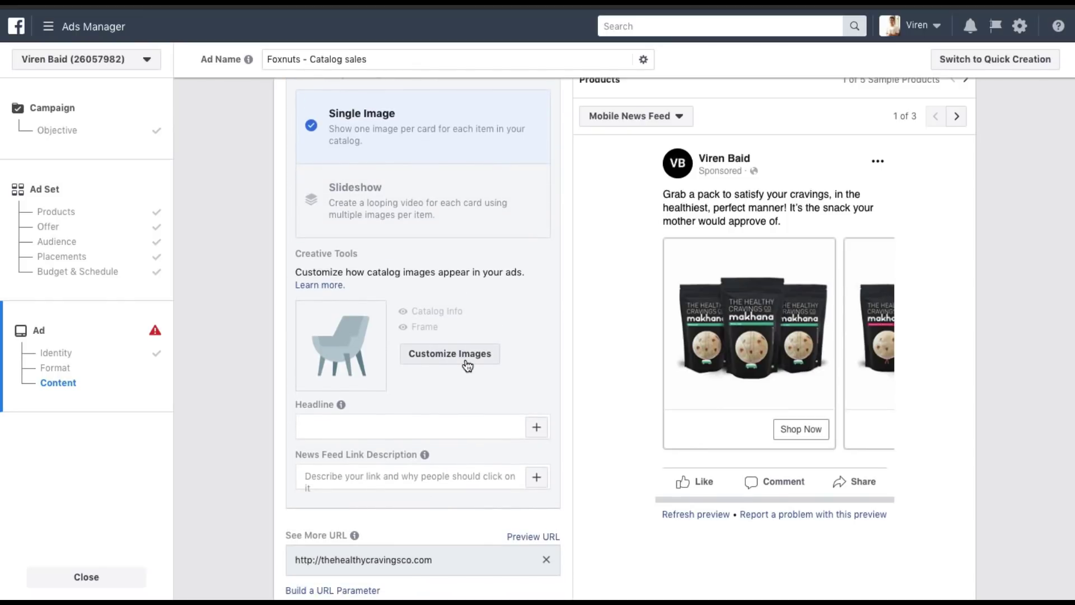
scroll(384, 357, "down", 1)
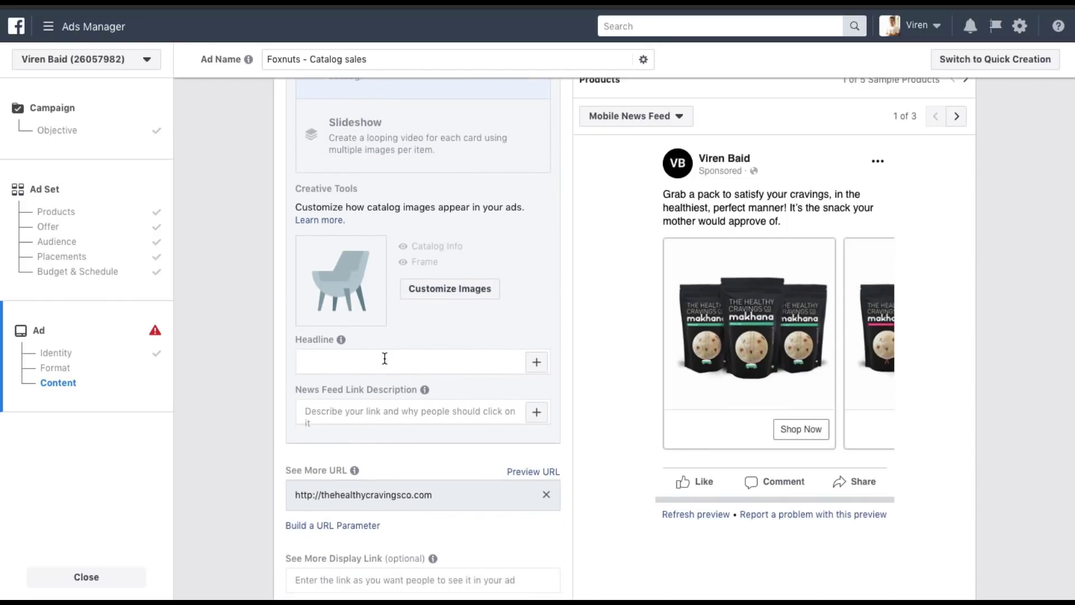
left_click(385, 358)
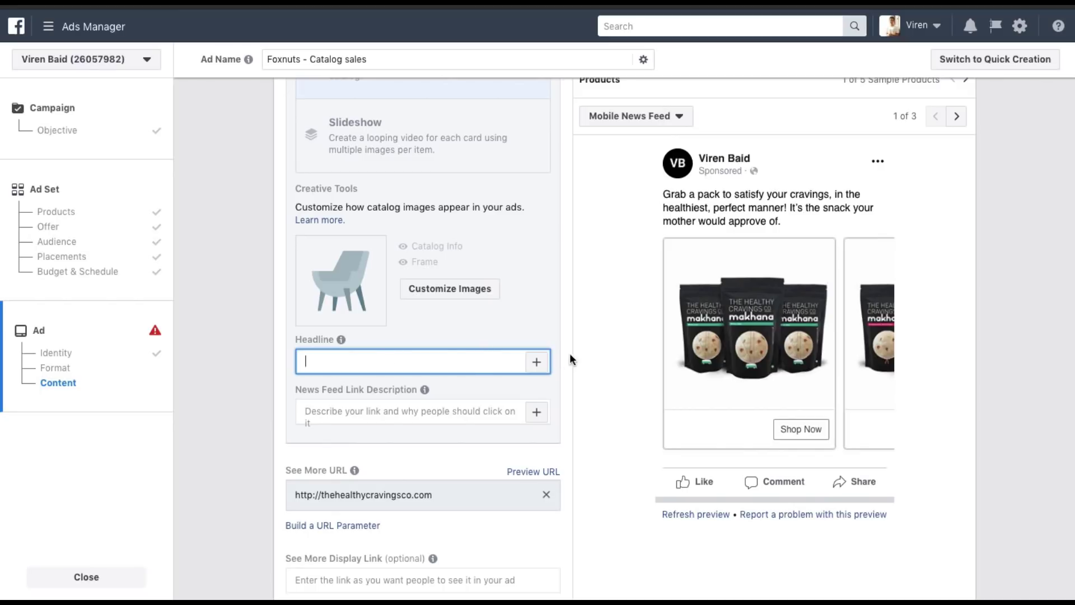
left_click(538, 363)
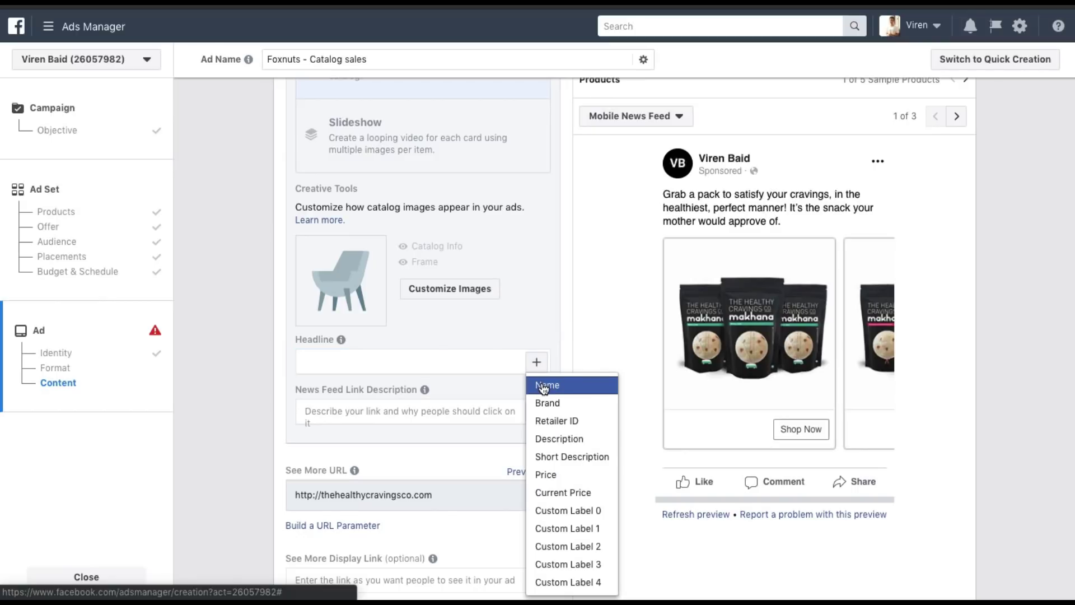
left_click(542, 385)
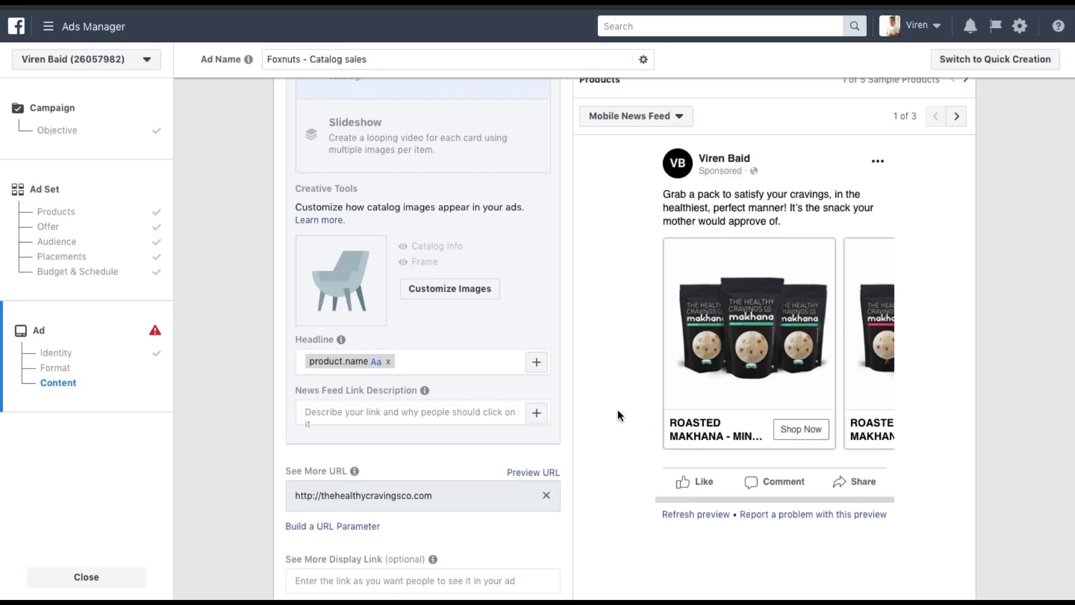
Set the News Feed link description to the dynamic product Price field.
scroll(618, 414, "down", 1)
left_click(479, 411)
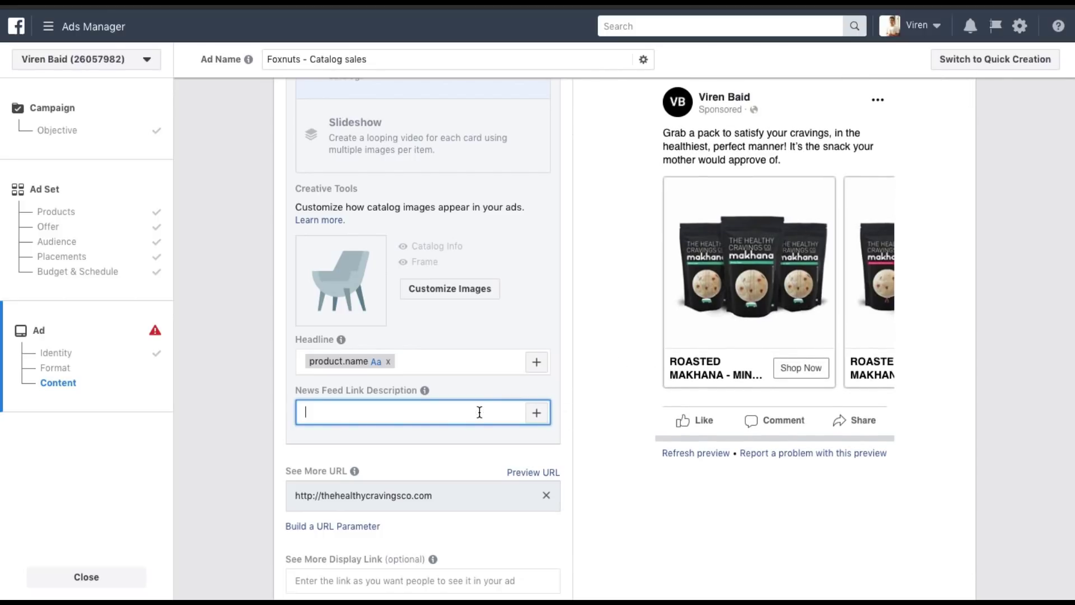
left_click(537, 415)
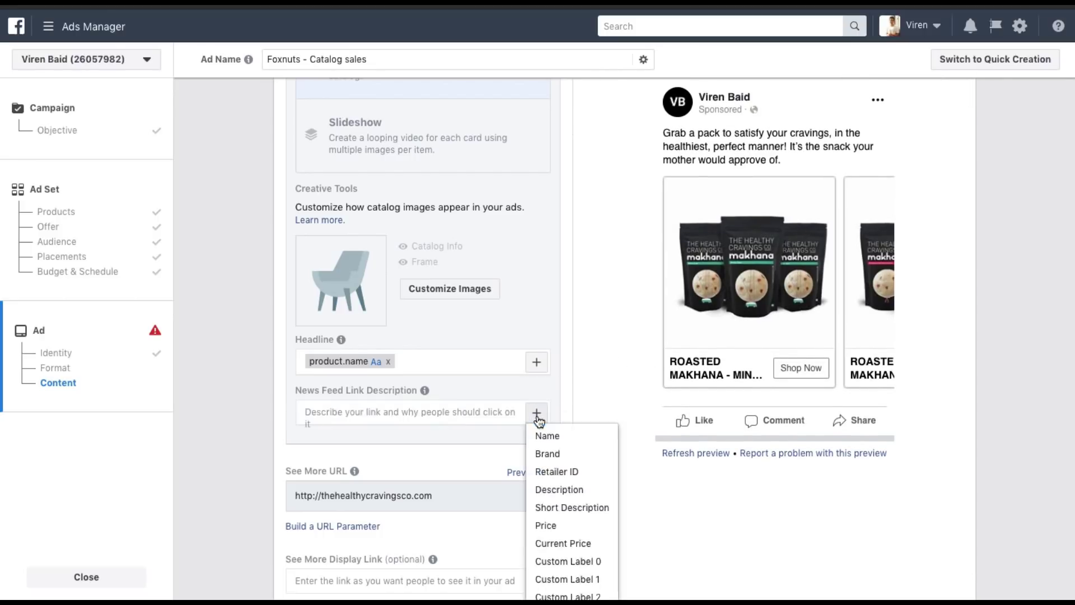
left_click(548, 526)
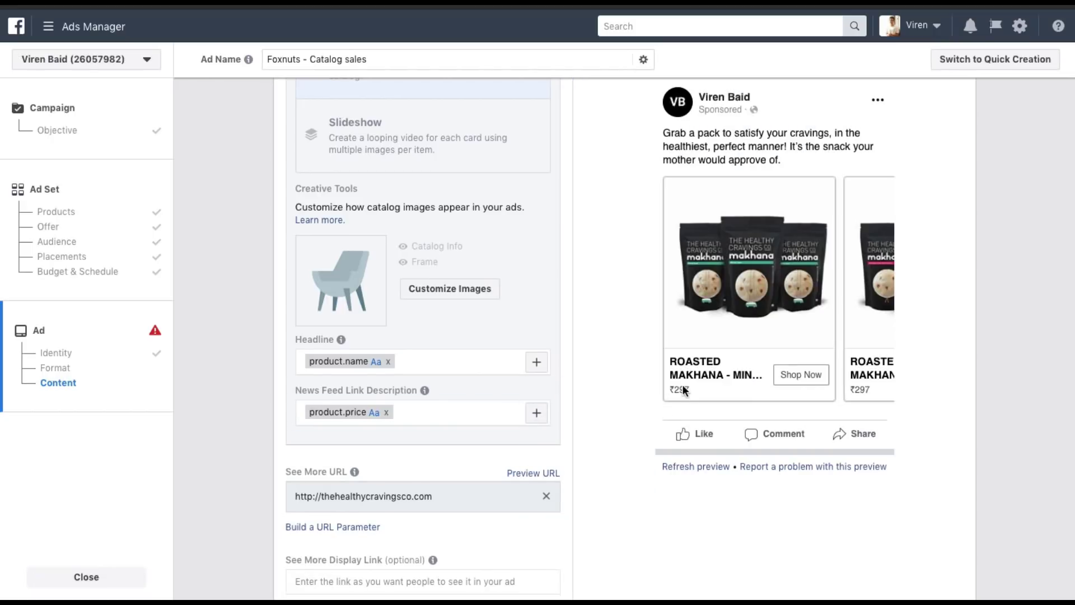
Change the ad's call to action to No Button.
scroll(593, 403, "down", 1)
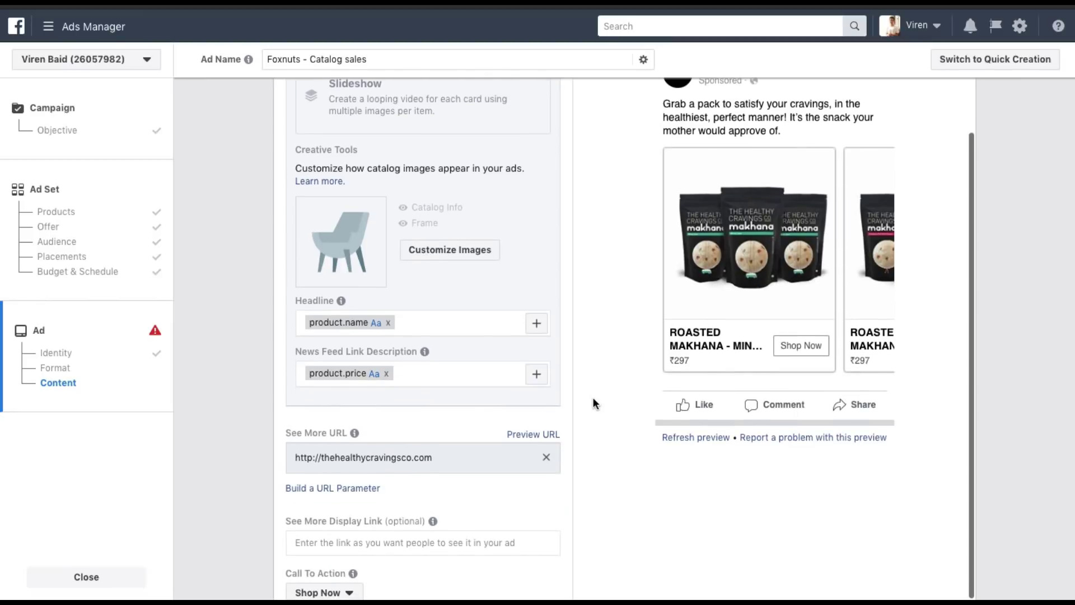
scroll(593, 403, "down", 1)
scroll(593, 398, "down", 2)
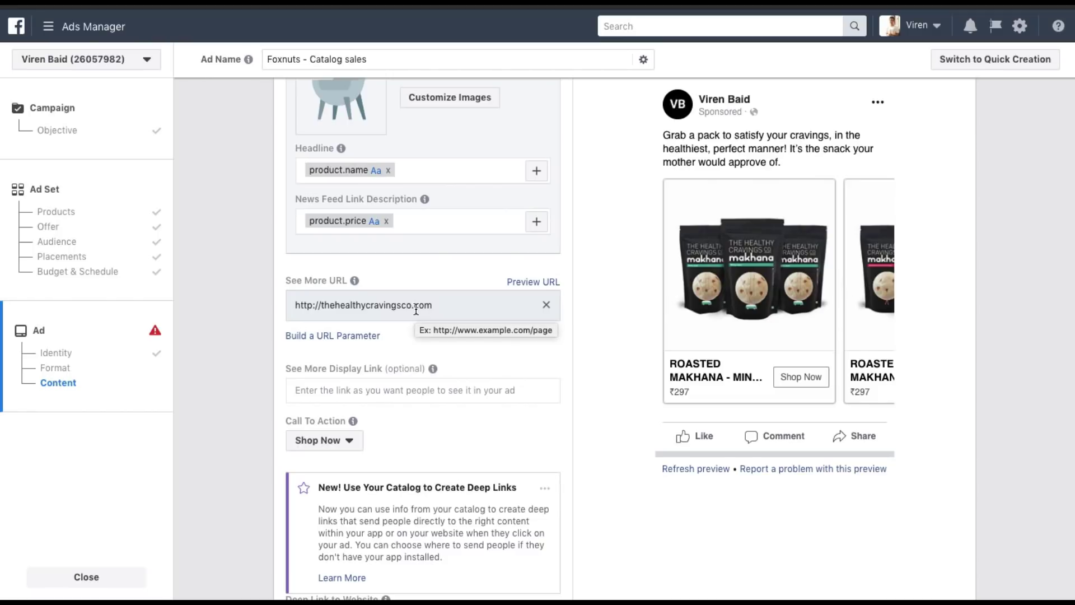
scroll(416, 309, "down", 1)
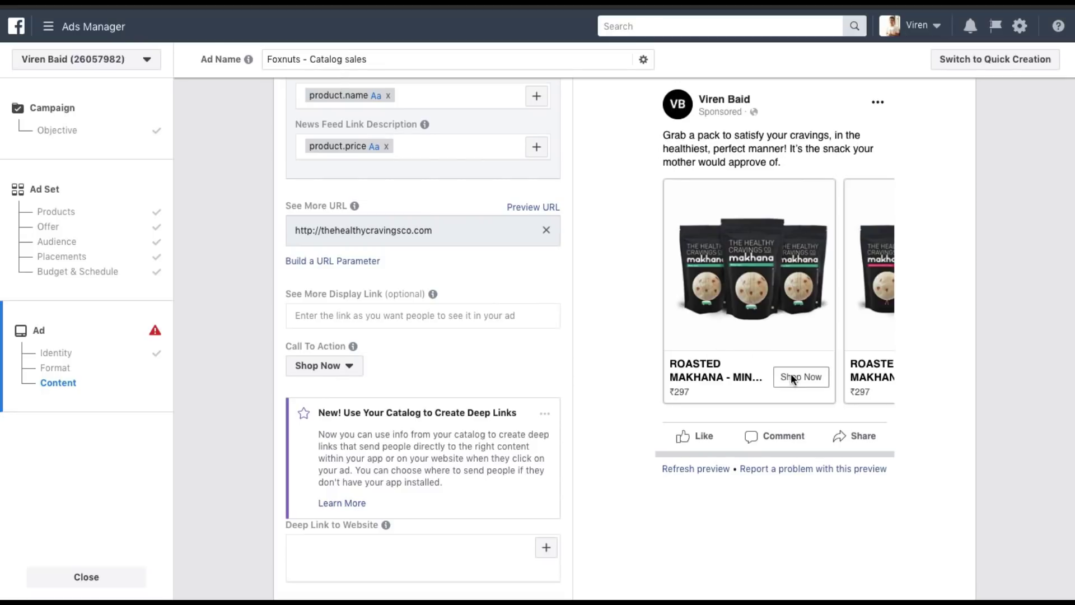
left_click(347, 368)
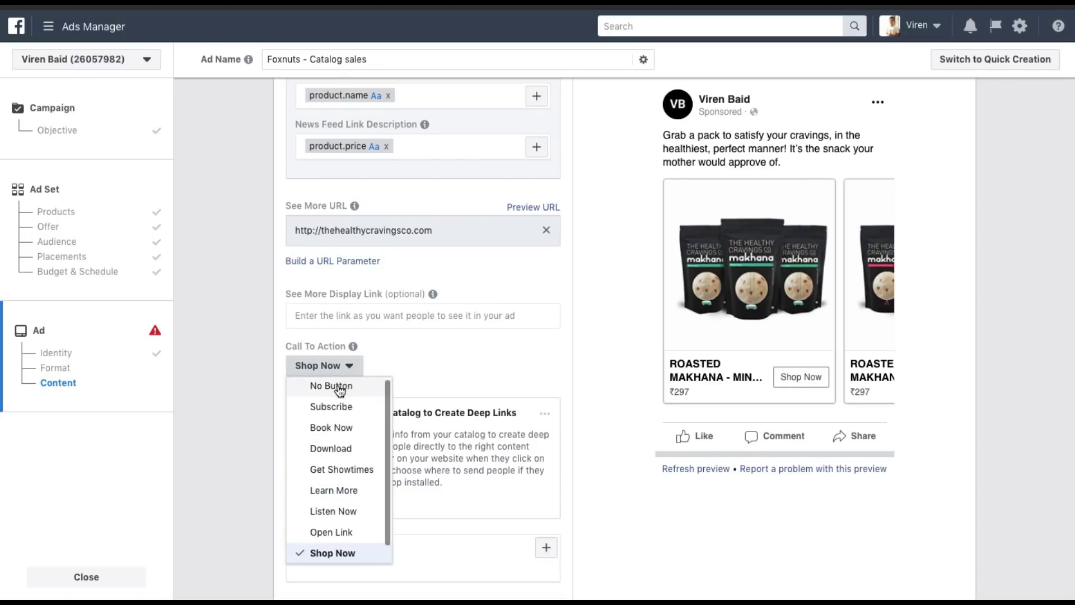
left_click(336, 386)
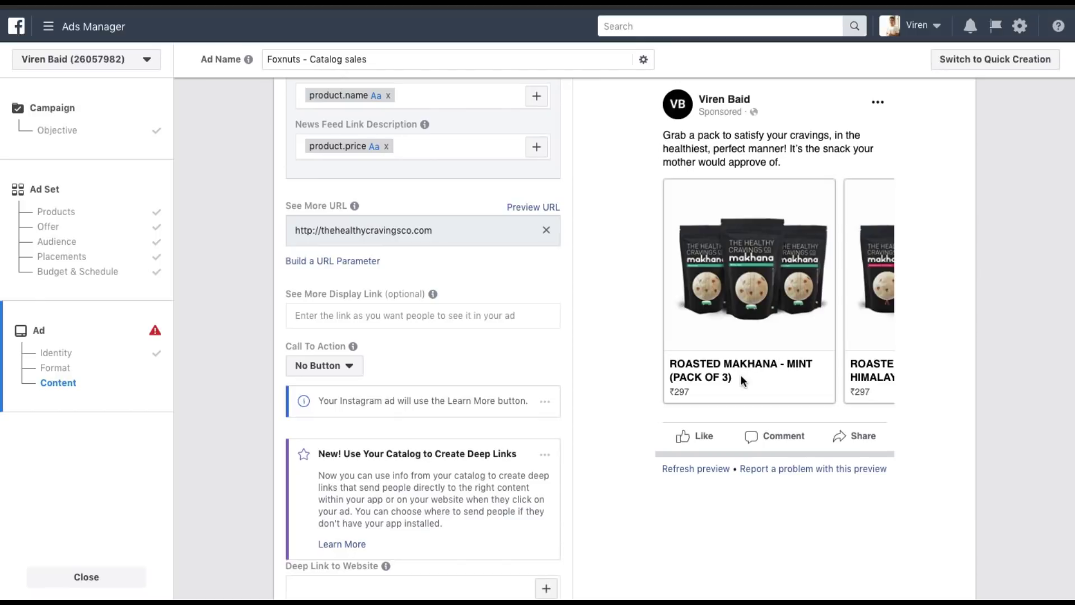
Preview the carousel ad in the Desktop News Feed and Instagram Feed placements.
scroll(631, 436, "down", 2)
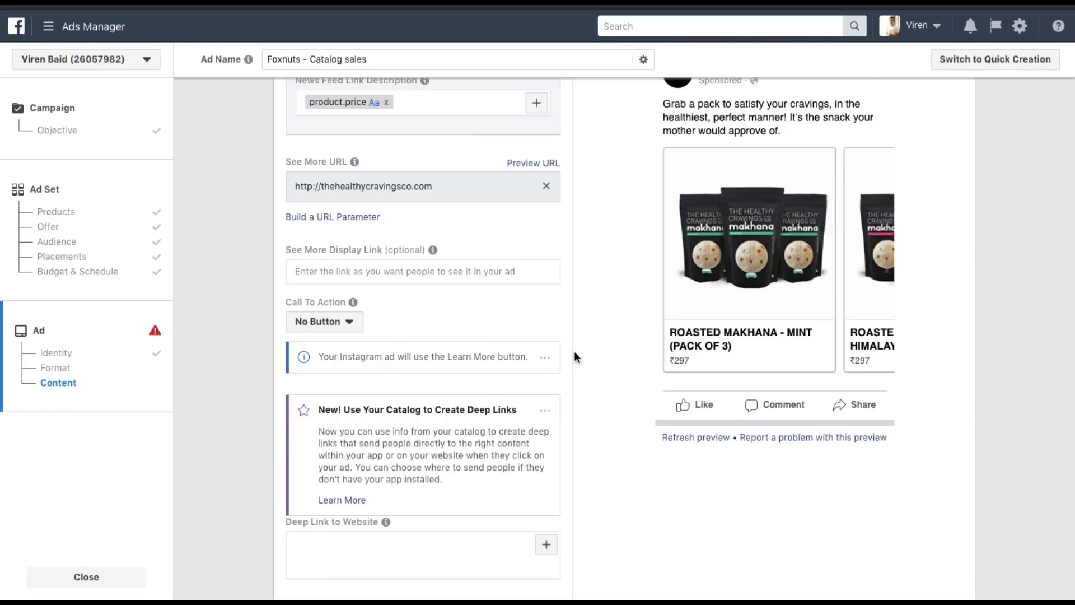
scroll(573, 350, "up", 2)
left_click(957, 93)
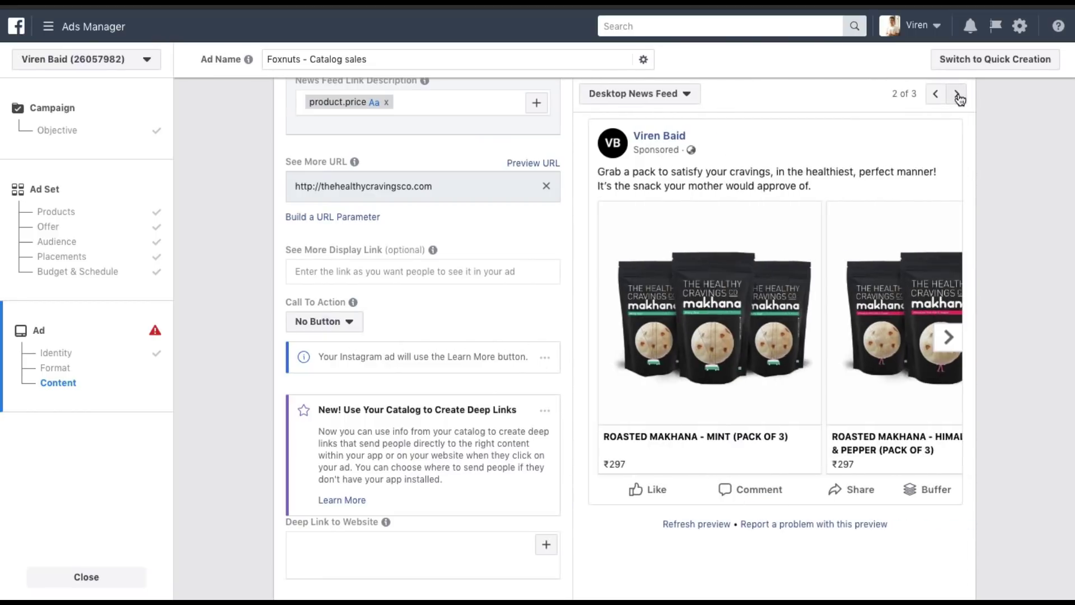
left_click(958, 93)
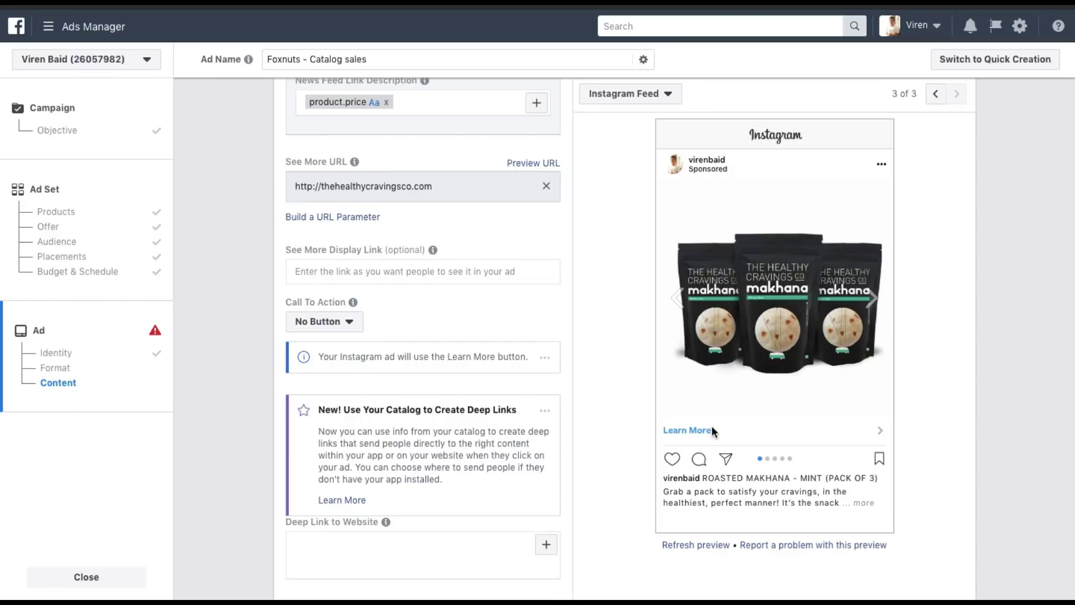
Examine the ad's deep link, mobile app, app link destination and URL parameter options.
scroll(512, 414, "down", 3)
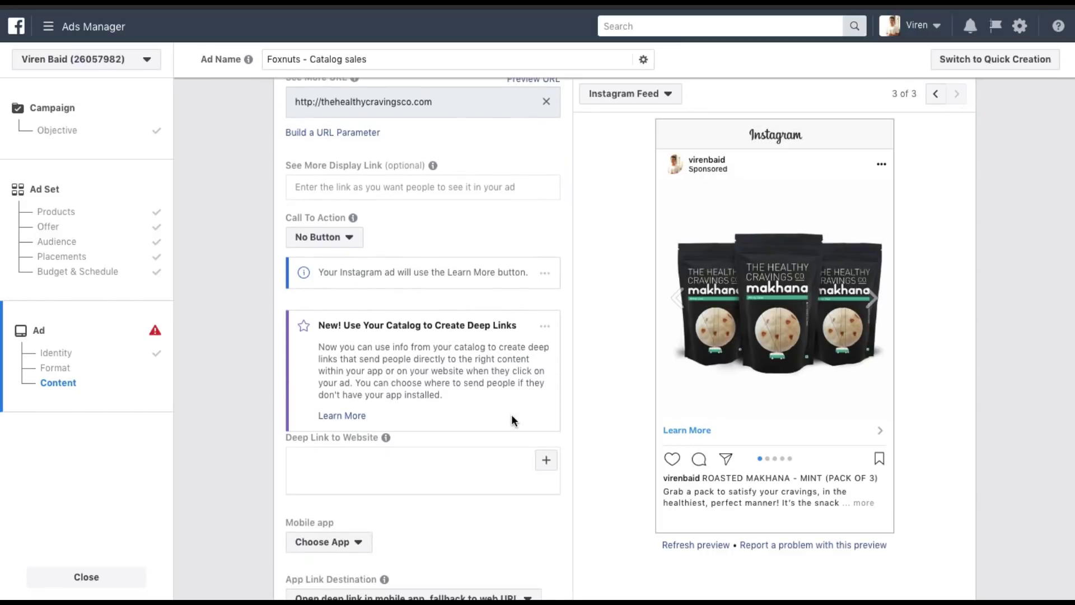
scroll(512, 416, "down", 3)
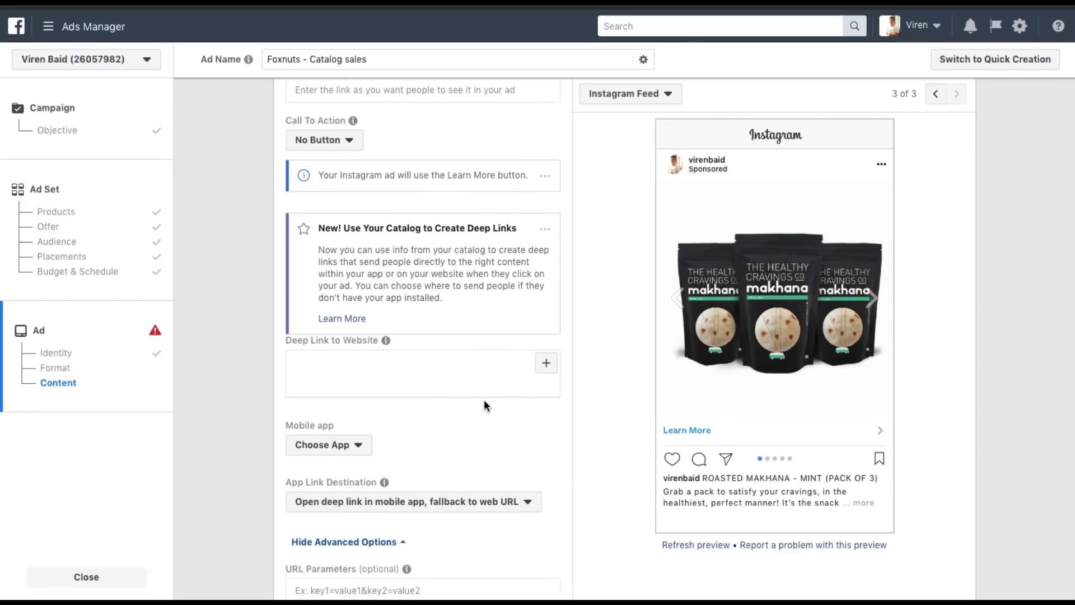
left_click(453, 369)
left_click(606, 331)
scroll(387, 400, "down", 2)
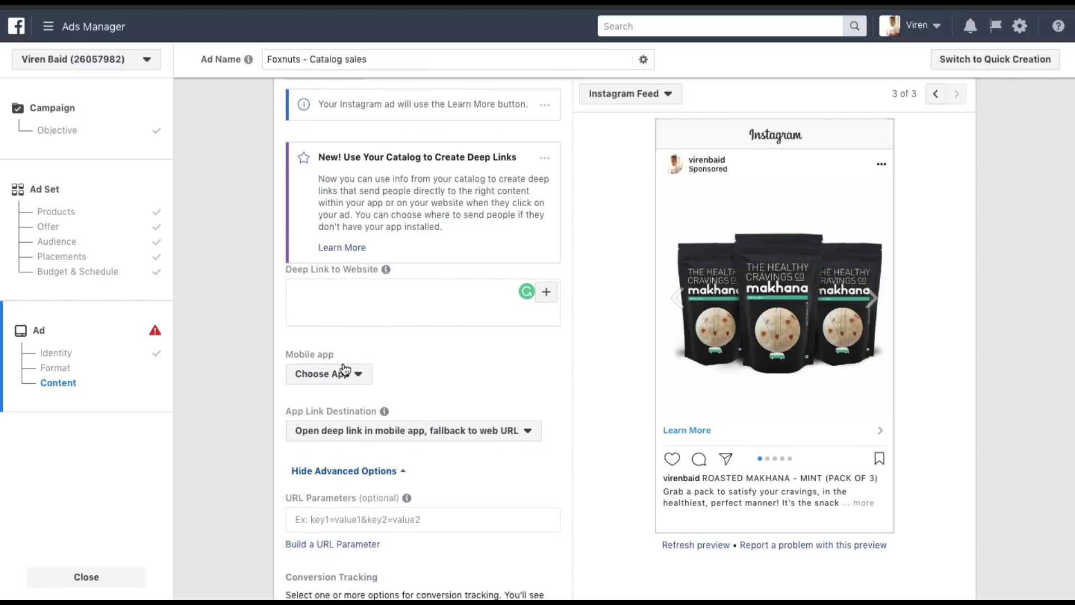
scroll(353, 364, "down", 2)
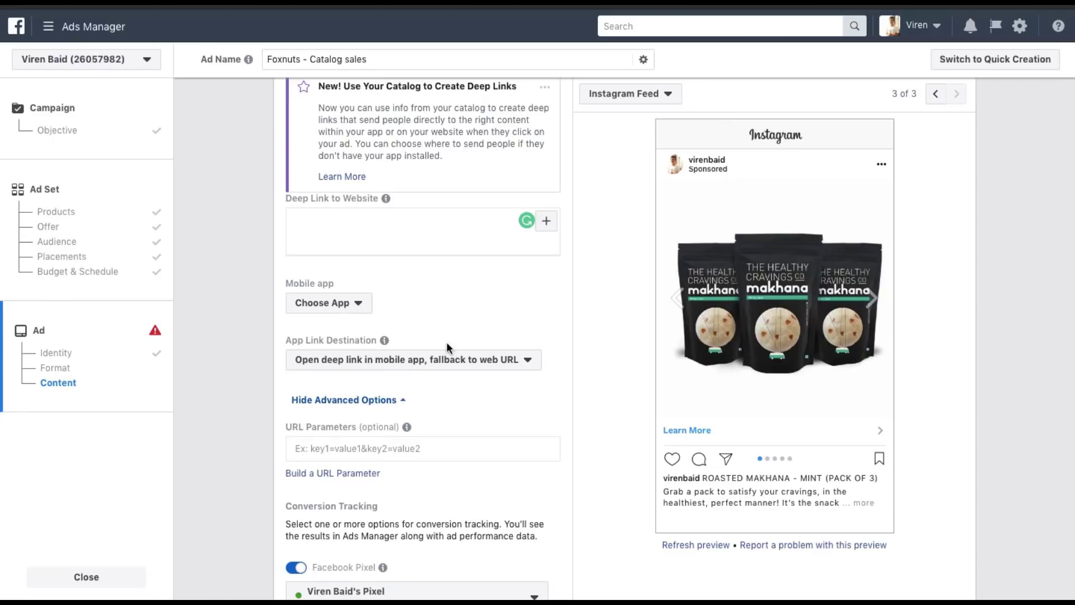
scroll(446, 341, "down", 3)
scroll(447, 343, "up", 2)
scroll(310, 471, "down", 2)
mouse_move(381, 332)
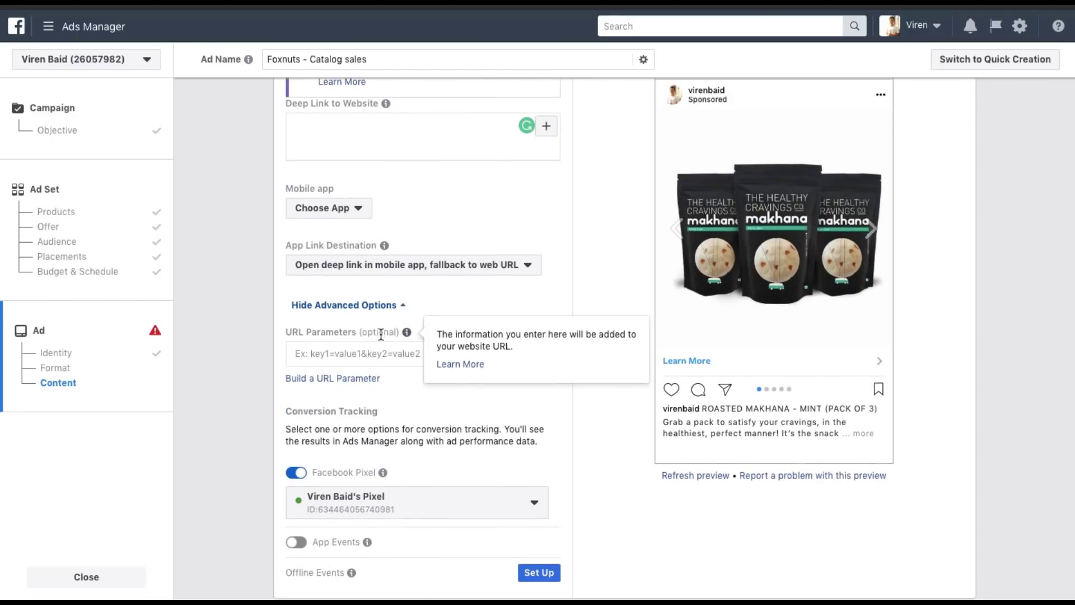
Check the Facebook Pixel conversion tracking and submit the Catalog sales campaign for review.
scroll(386, 391, "down", 2)
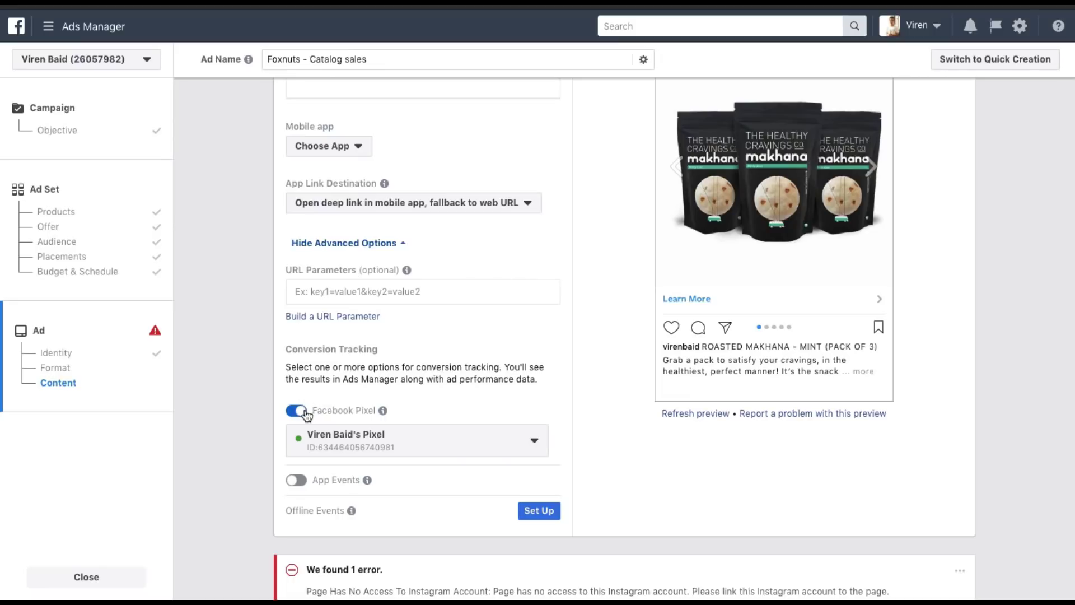
mouse_move(383, 410)
scroll(809, 500, "down", 2)
left_click(966, 503)
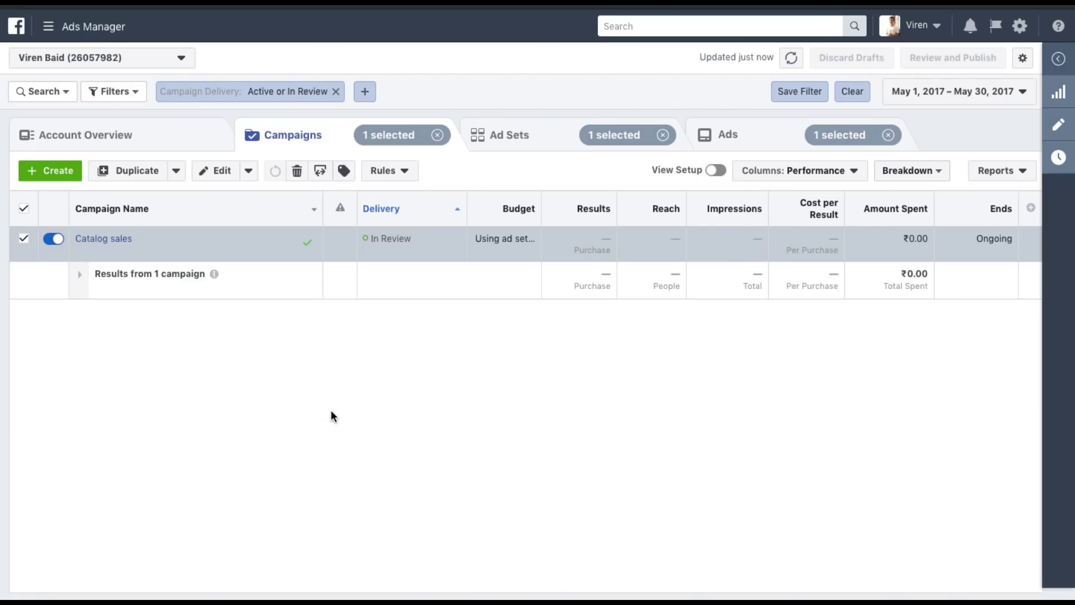
Open the ad in the Catalog sales campaign's IN - 18+ ad set and preview its Instagram, desktop and mobile feed placements.
left_click(113, 238)
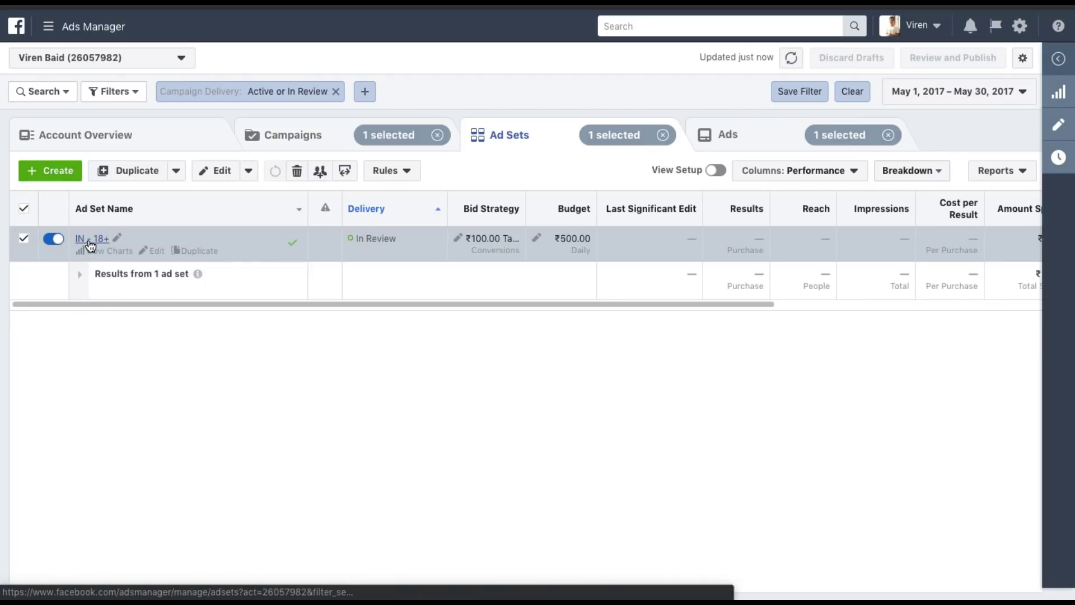
left_click(90, 239)
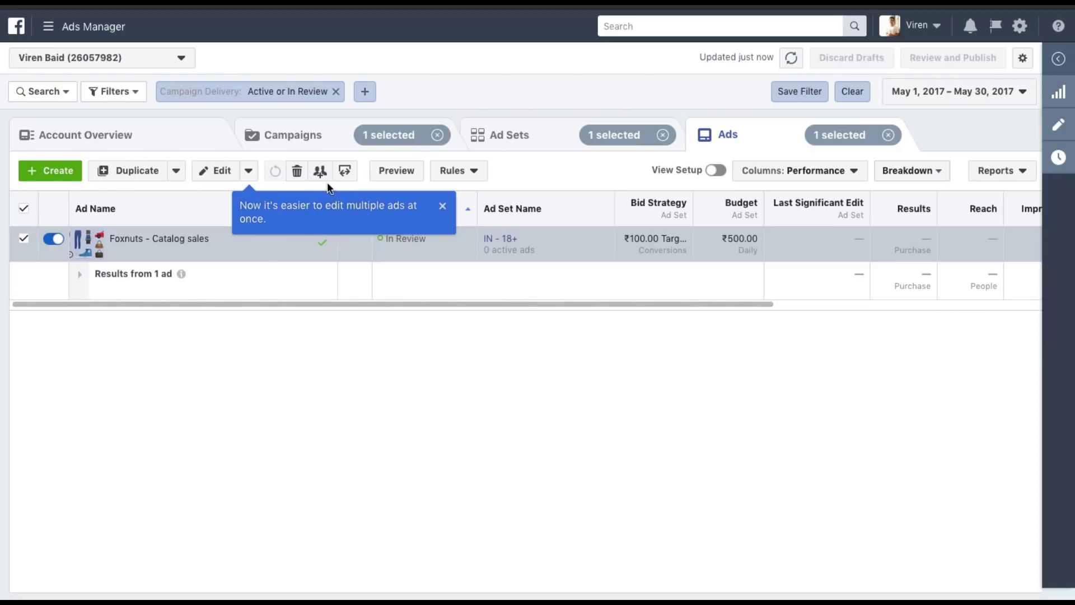
left_click(393, 172)
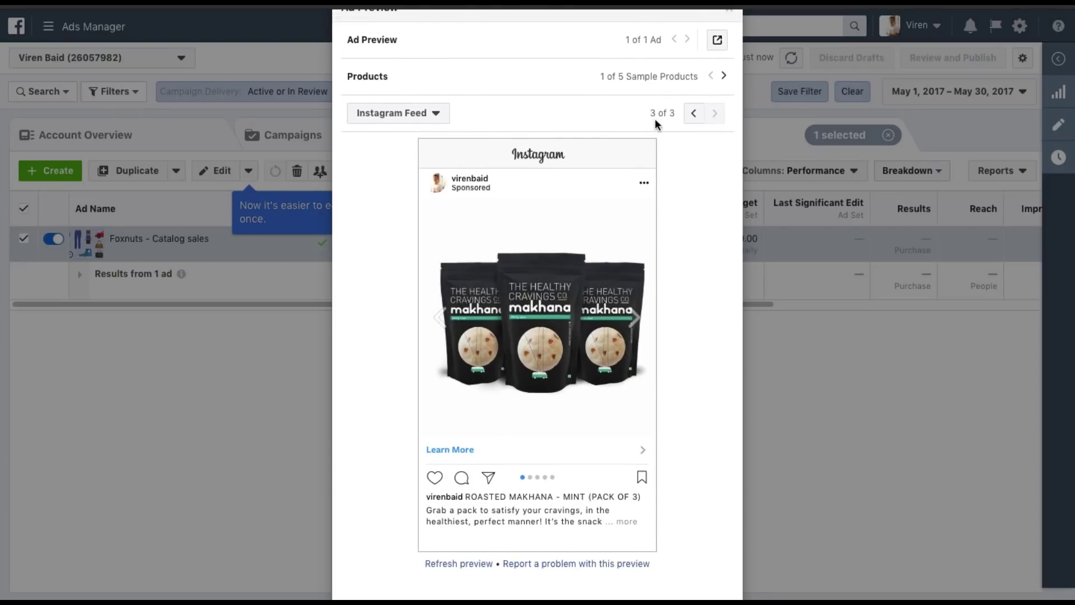
left_click(694, 112)
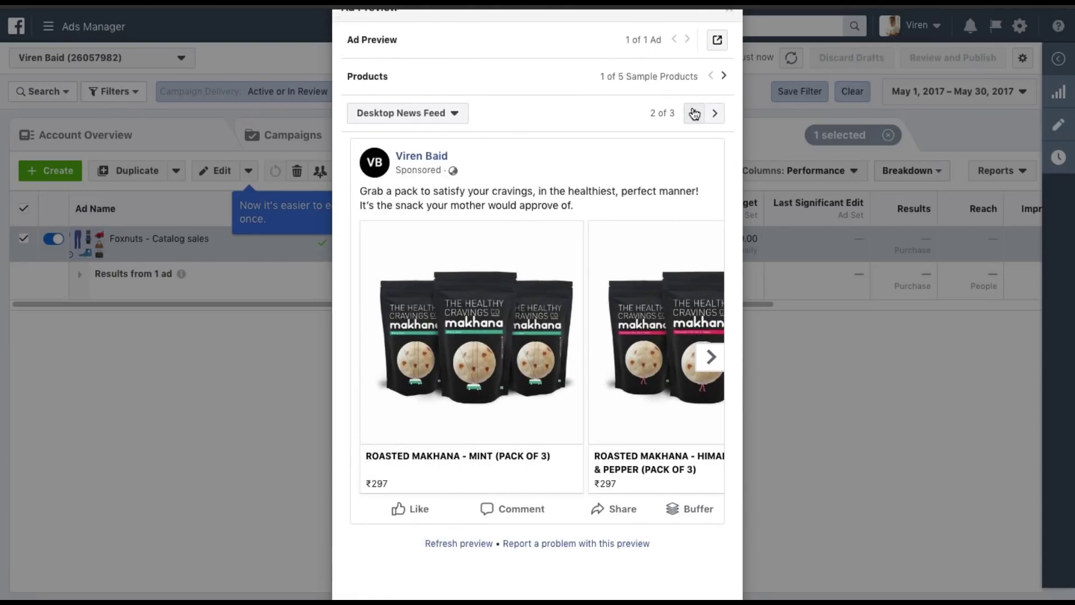
left_click(695, 112)
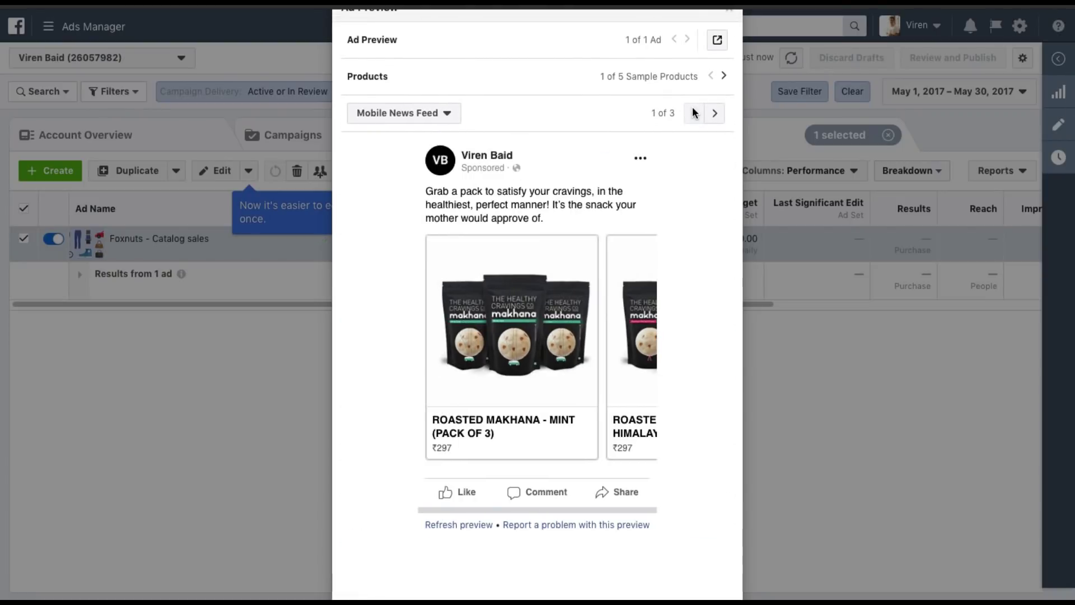
scroll(722, 472, "down", 3)
left_click(718, 553)
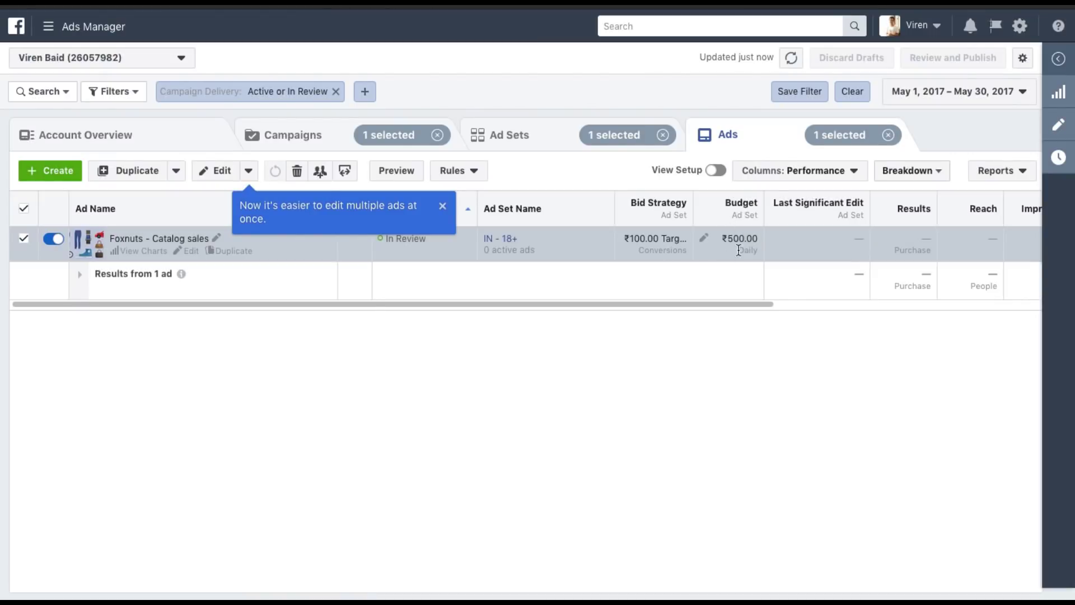
Inspect the Foxnuts - Catalog sales ad's performance columns through Relevance Score and dismiss the multiple-ad editing tip.
scroll(770, 248, "right", 5)
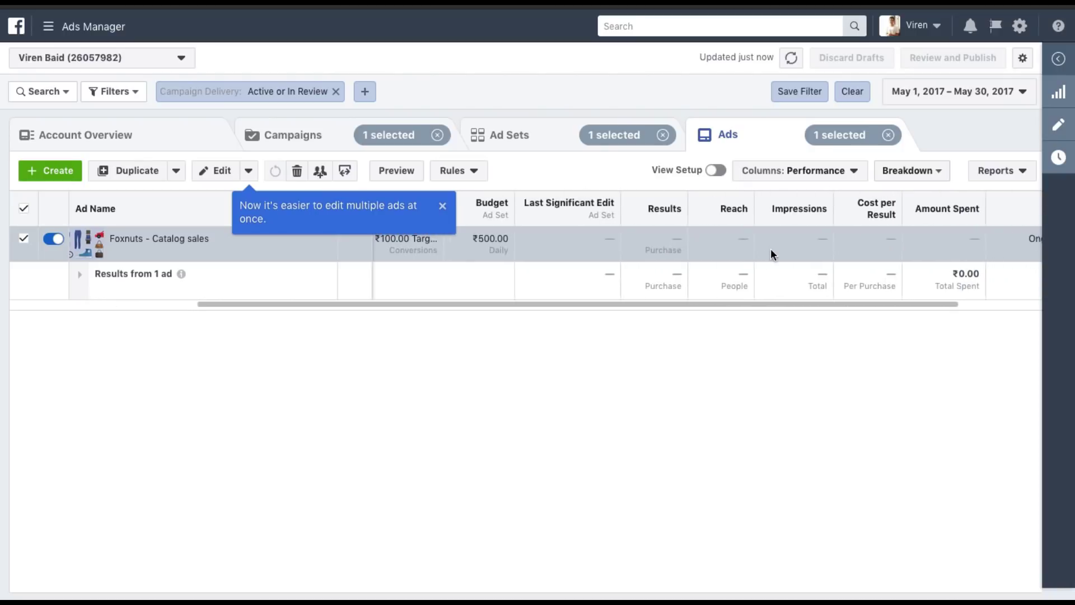
scroll(837, 239, "right", 3)
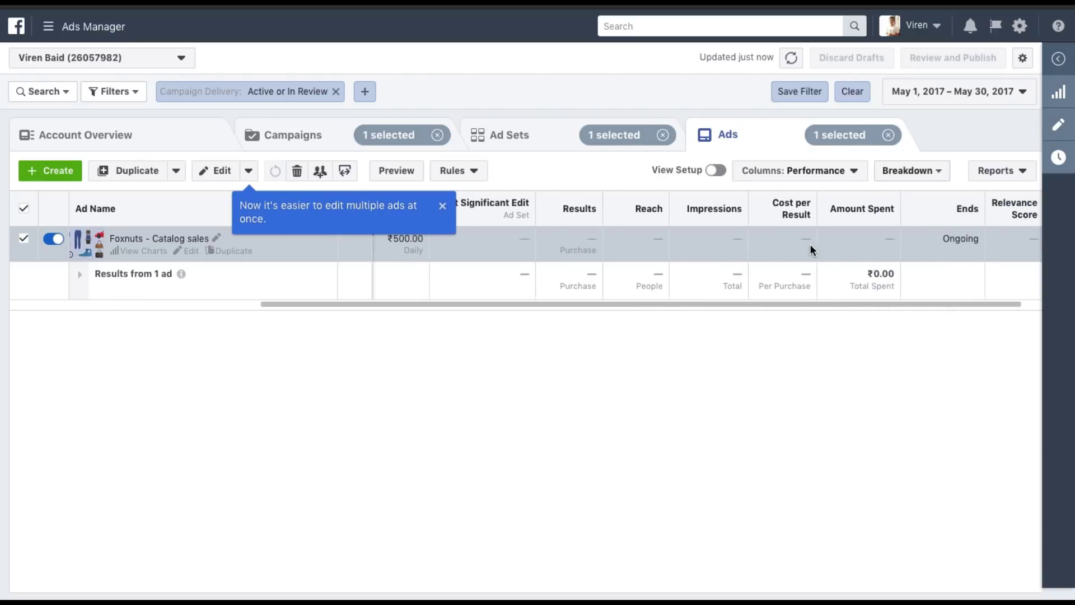
scroll(822, 244, "right", 1)
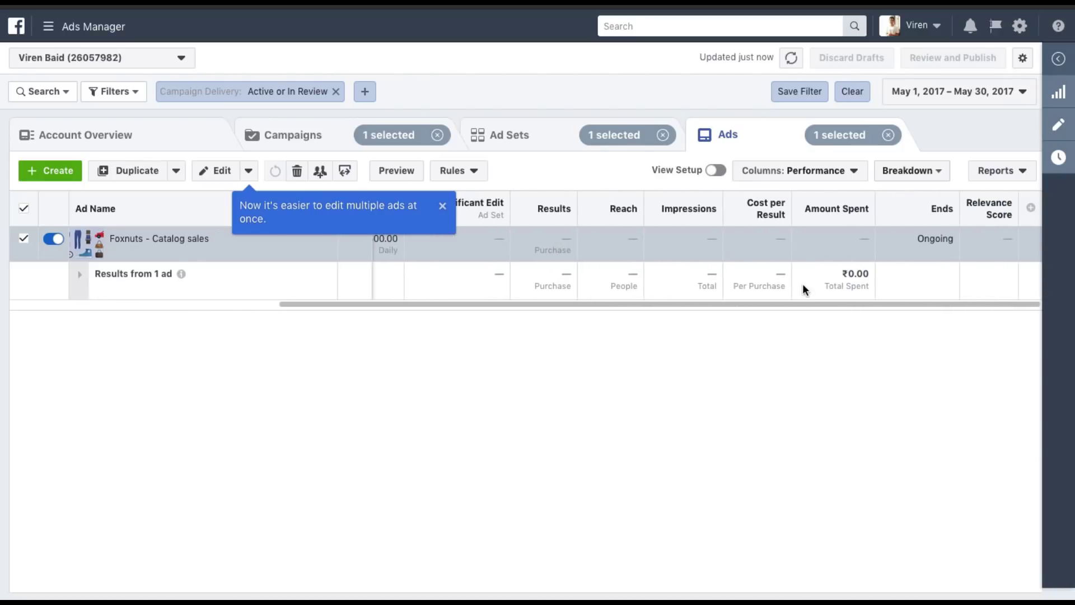
left_click(443, 206)
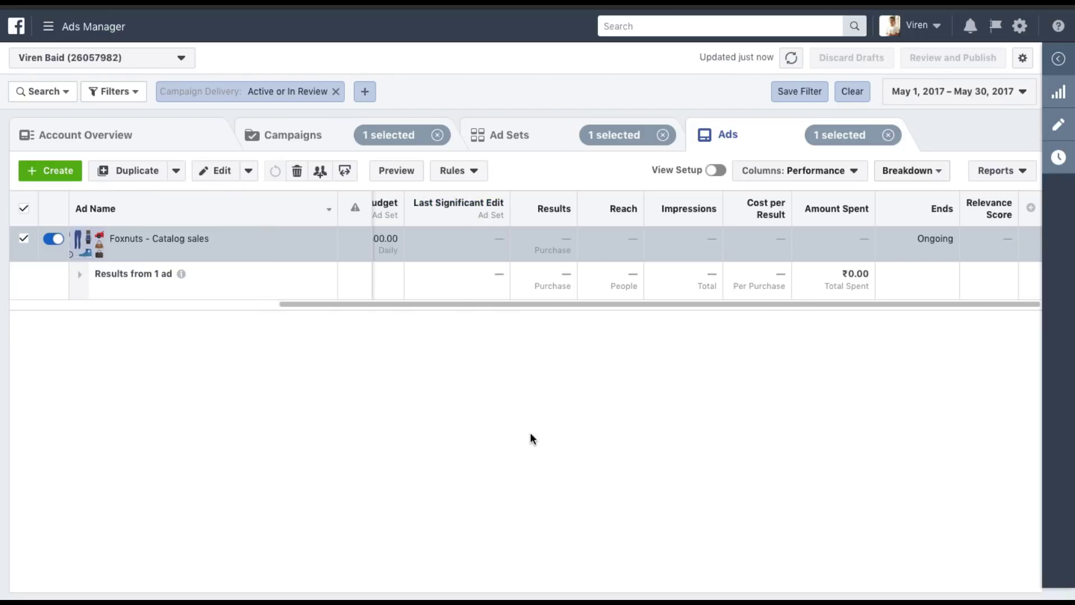